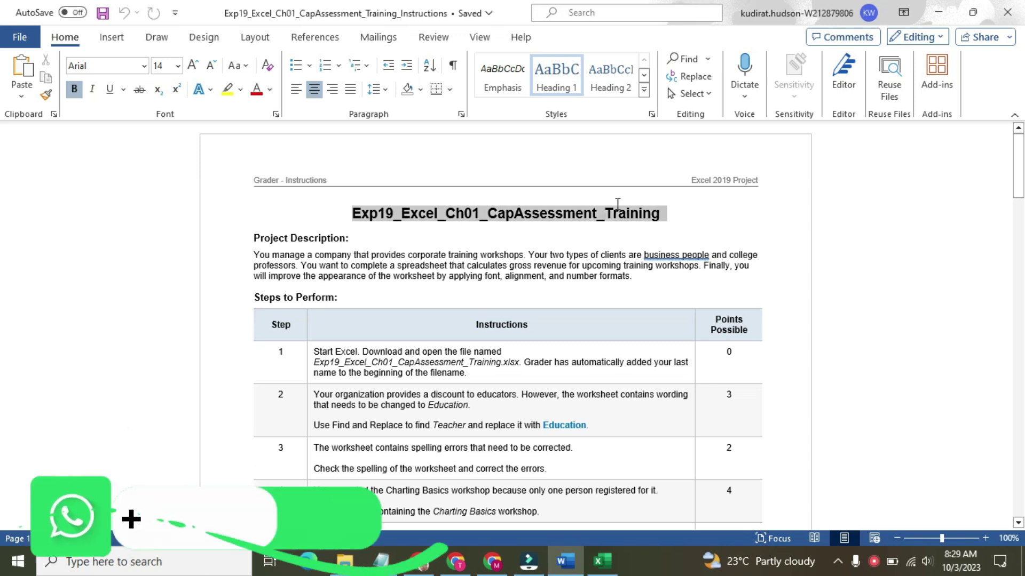
Highlight the document title in yellow and compare it with the workbook open in Excel.
click(597, 183)
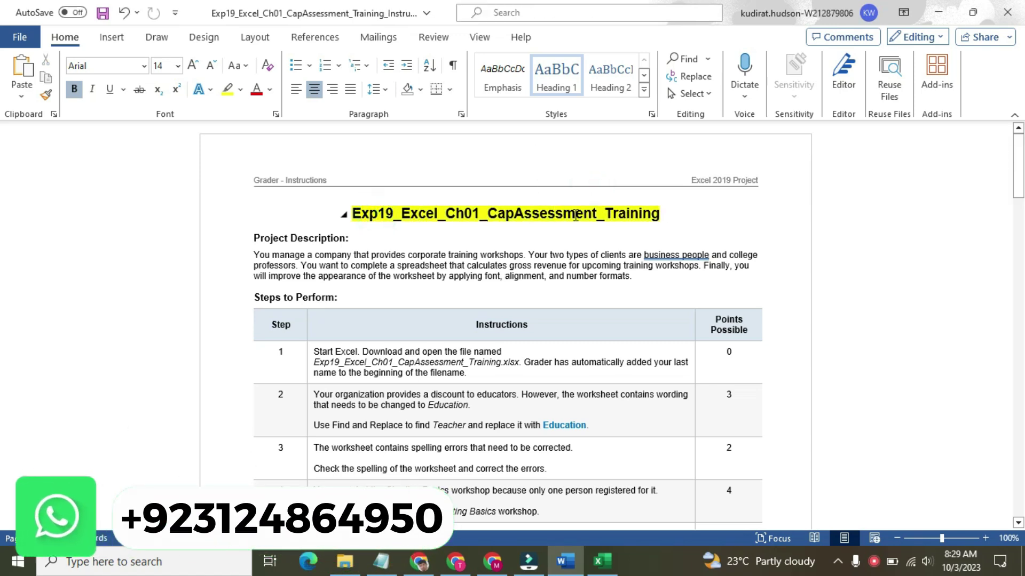
click(602, 563)
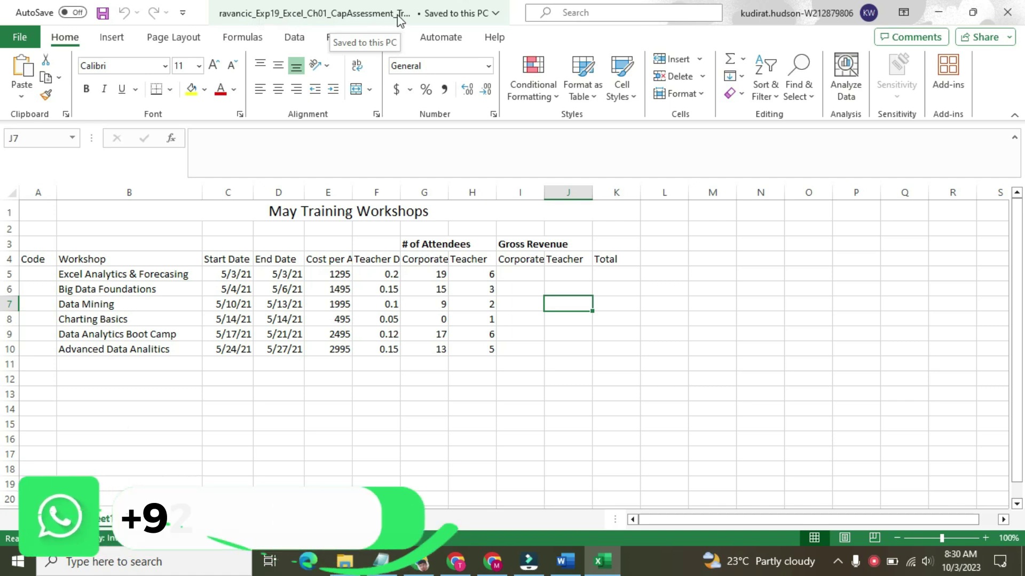
click(565, 561)
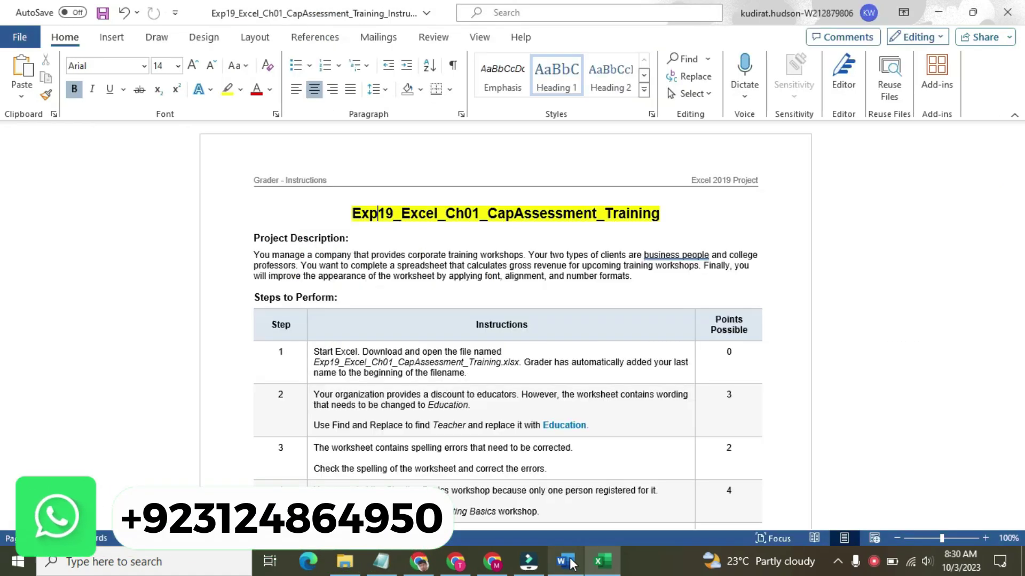
Highlight the Project Description heading and its paragraph in yellow.
drag(255, 238, 638, 277)
click(680, 251)
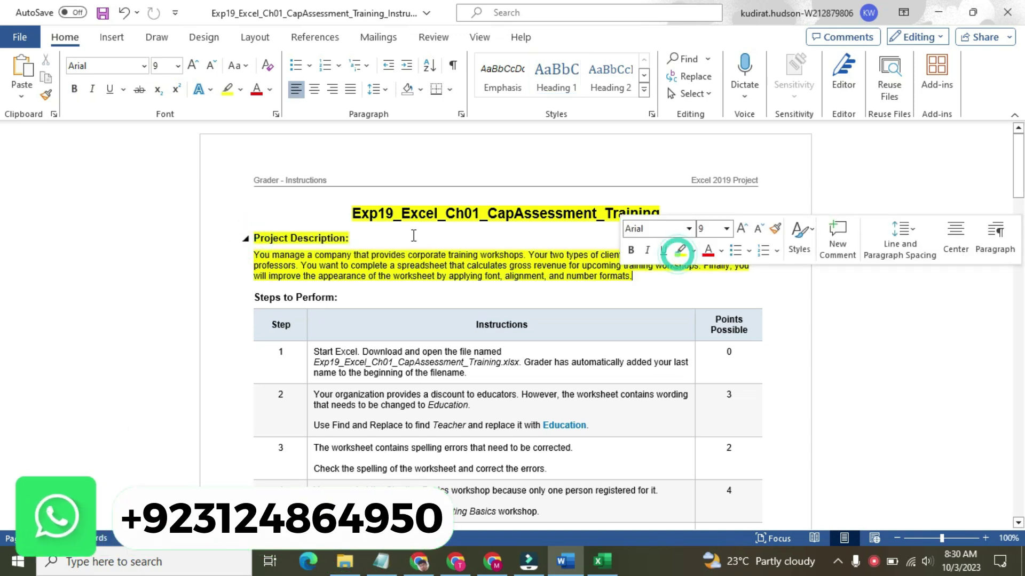
click(282, 232)
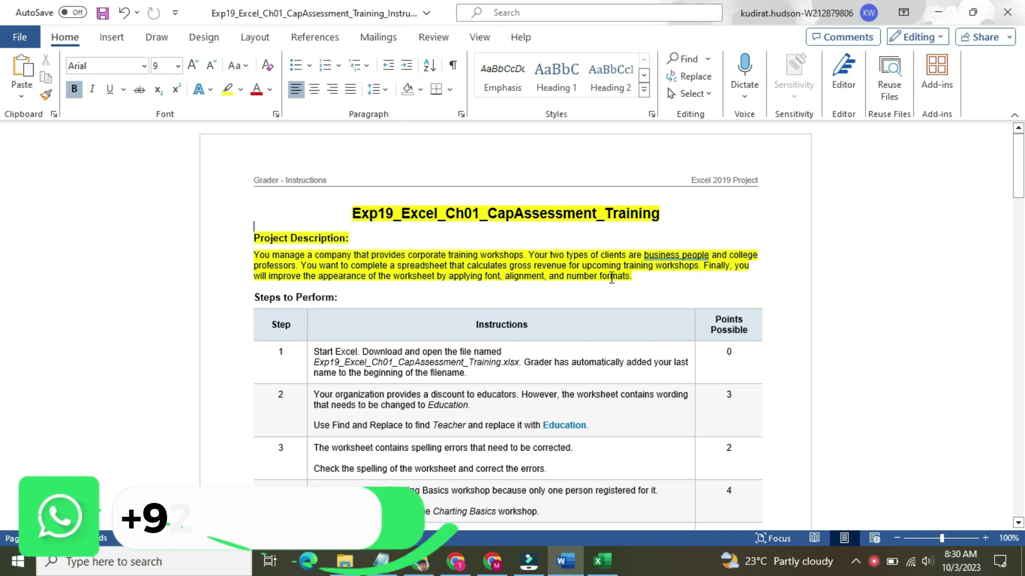
Remove the highlighting from the document title and the Project Description section.
drag(637, 276, 363, 180)
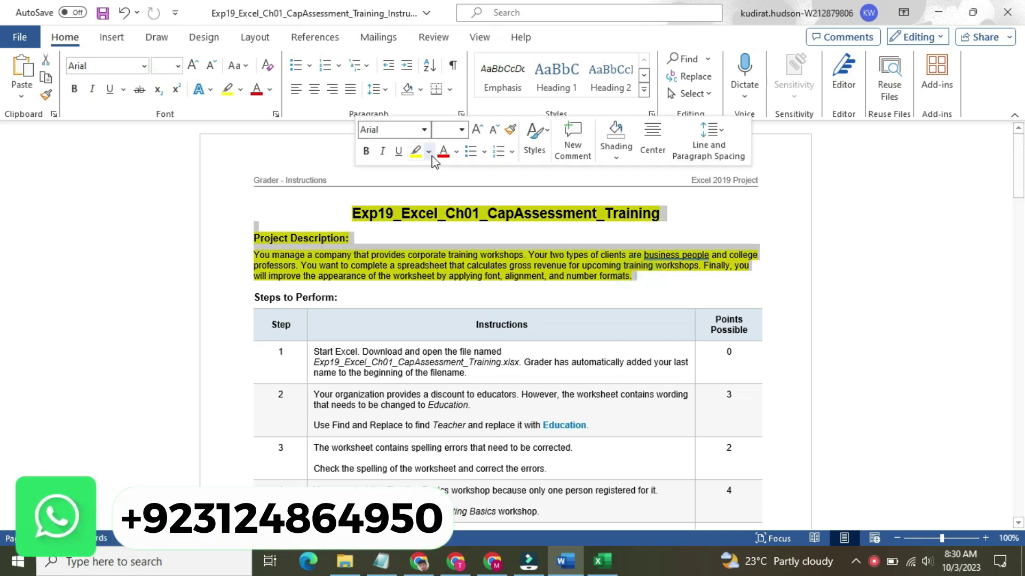
click(428, 151)
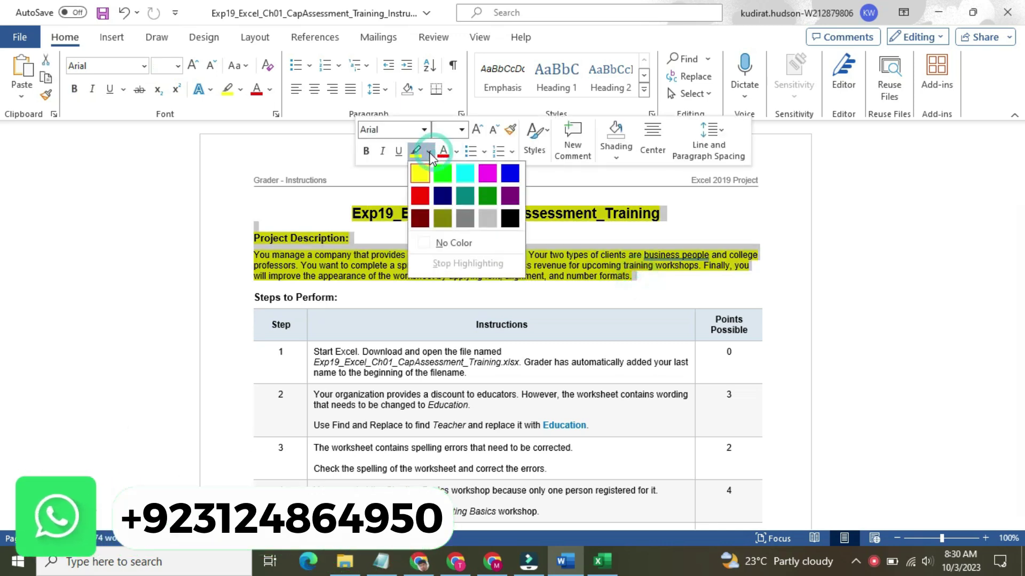
click(453, 242)
click(459, 236)
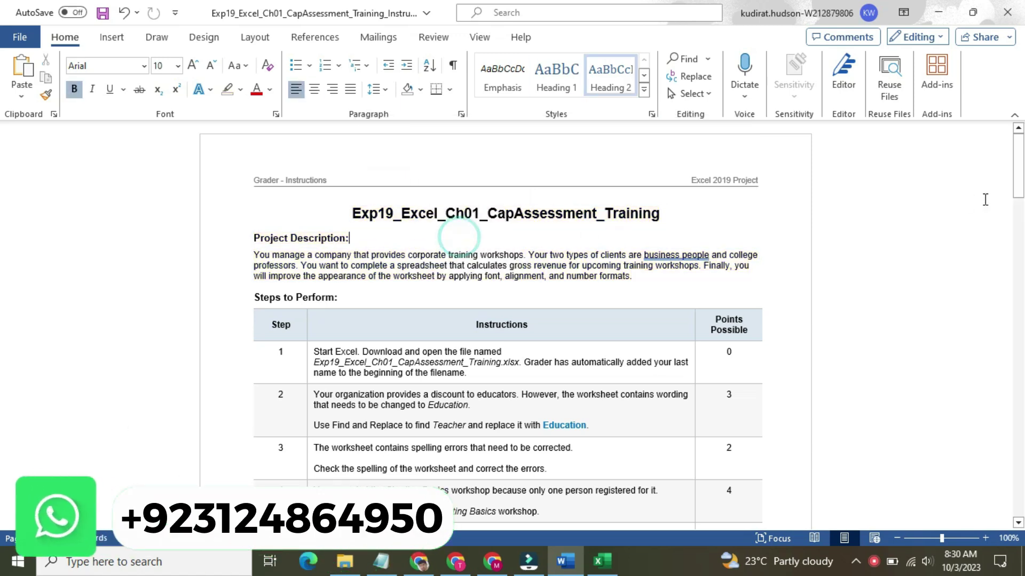
Enlarge the step 1 instruction text to size 16 and highlight it in yellow.
scroll(3, 181, down, 3)
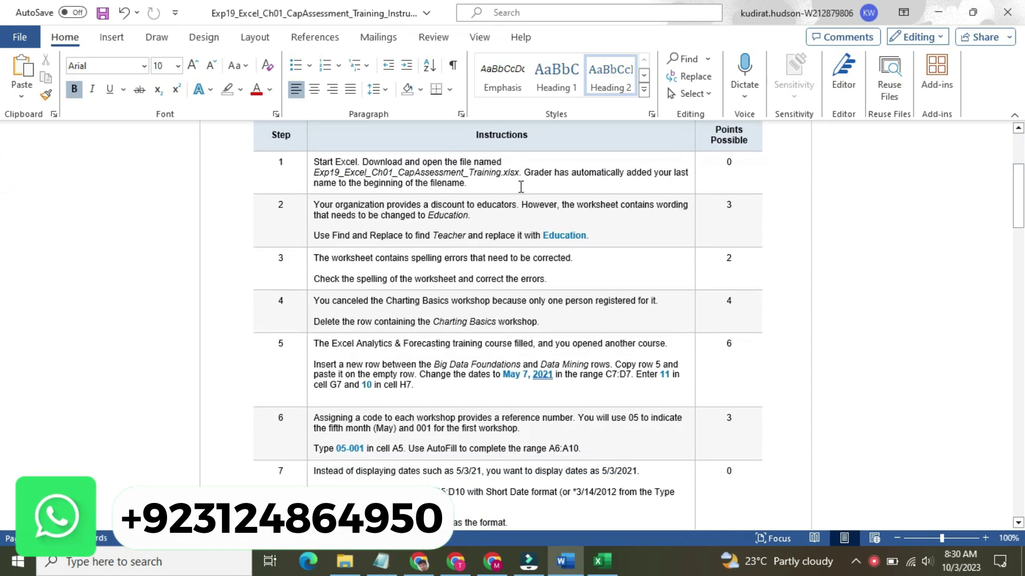
click(310, 182)
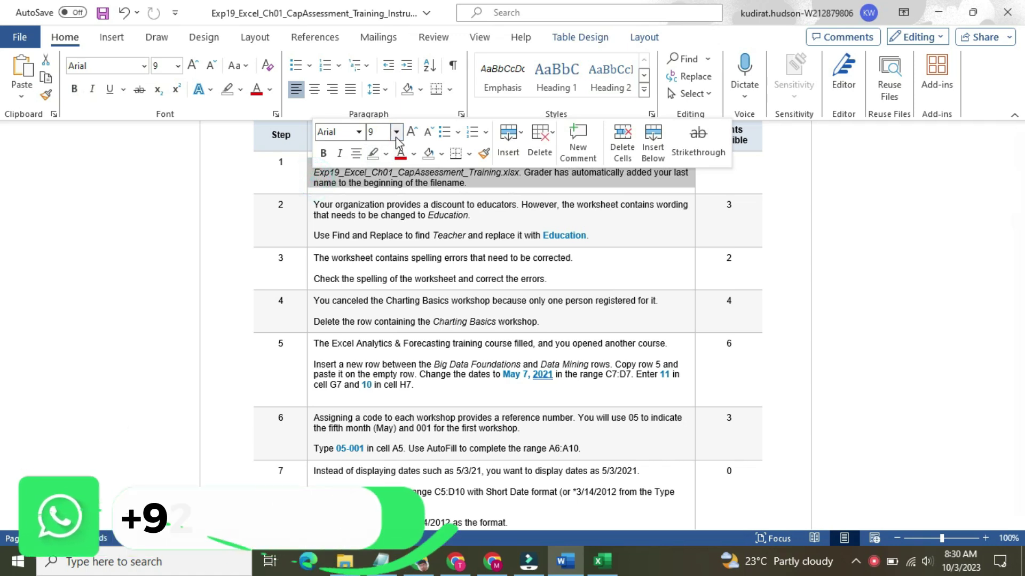
click(396, 131)
click(380, 255)
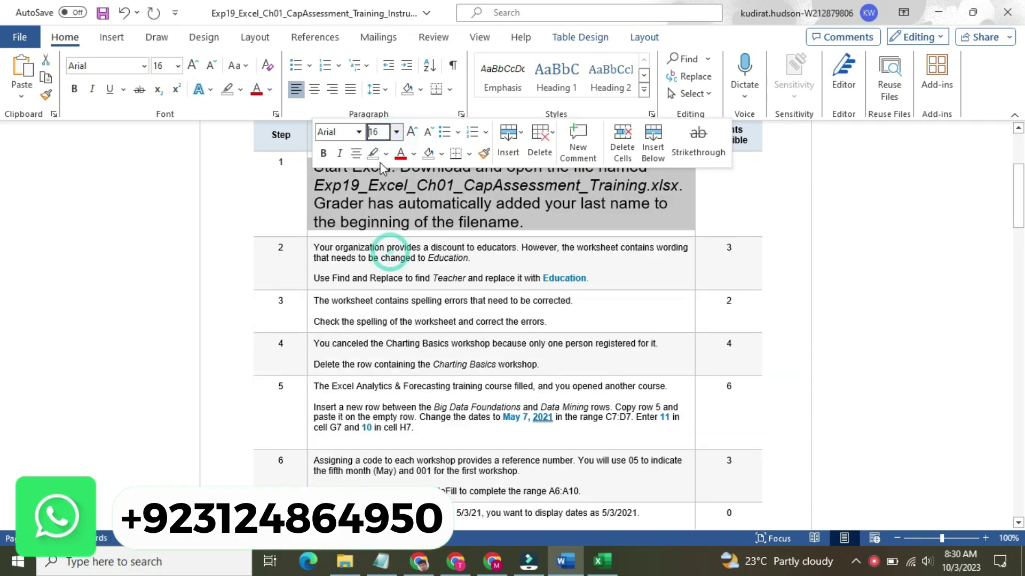
click(395, 155)
click(386, 154)
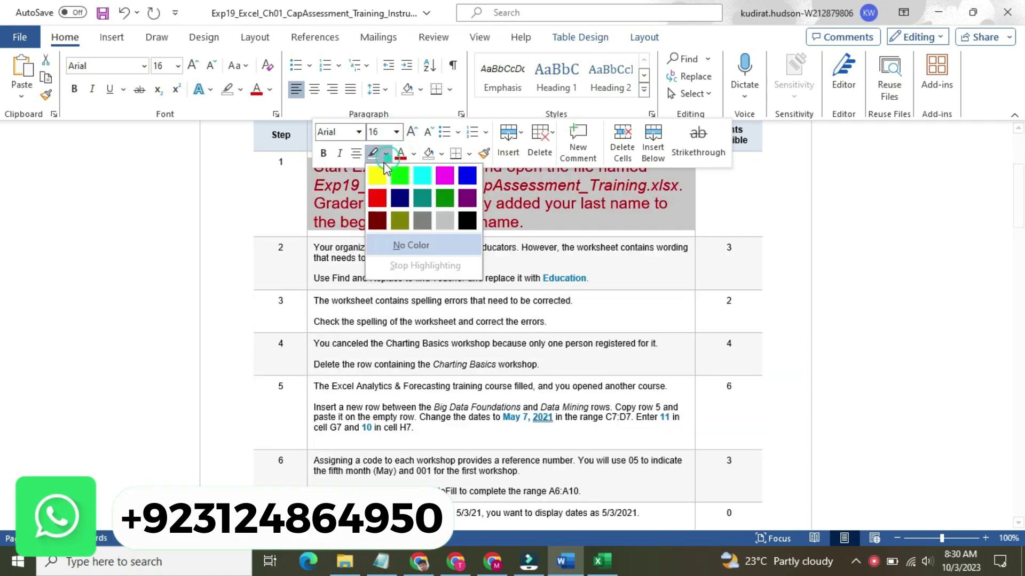
click(382, 170)
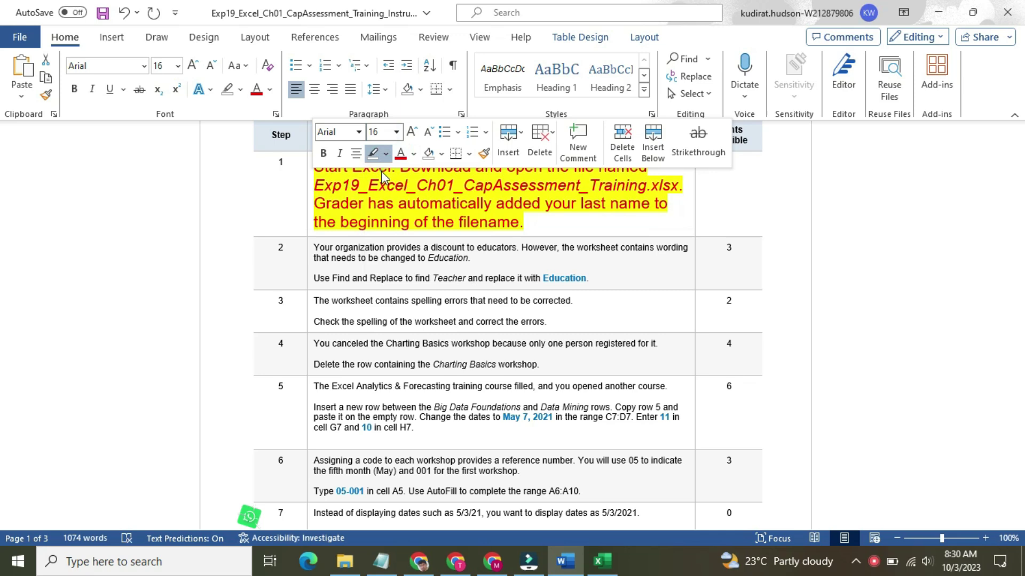
Change the font color of the step 1 instruction text to black.
click(305, 187)
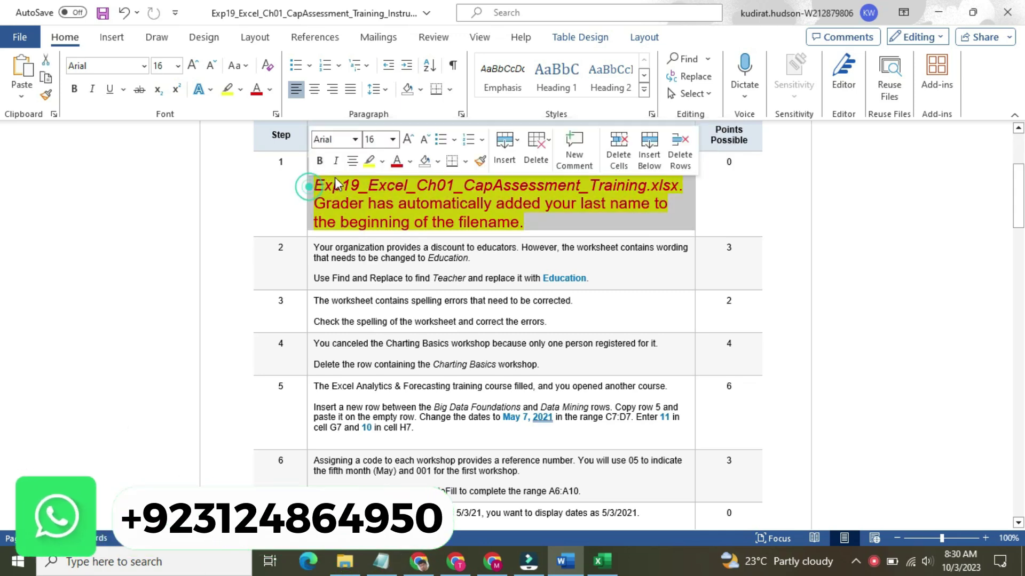
click(409, 165)
click(410, 225)
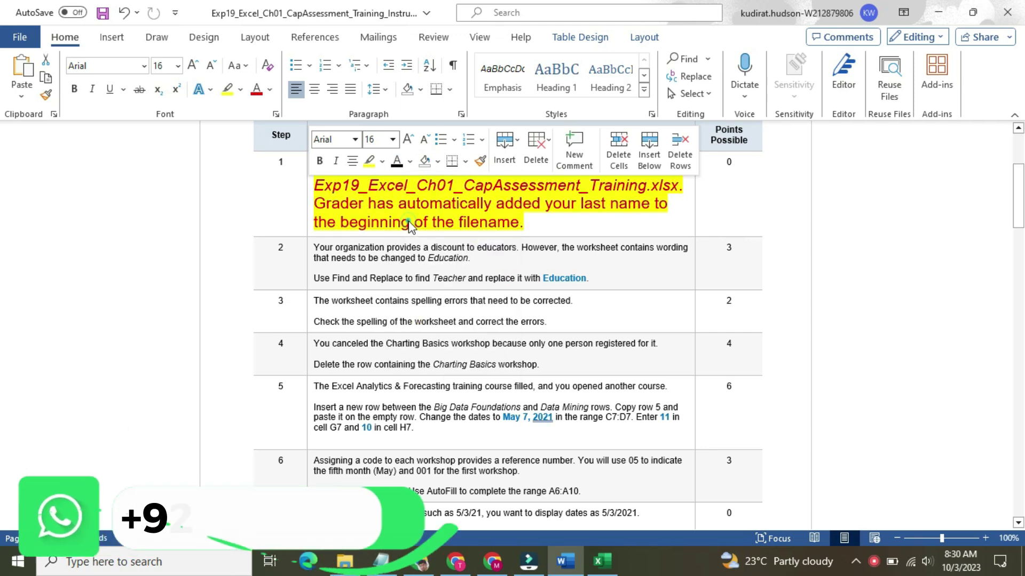
click(359, 203)
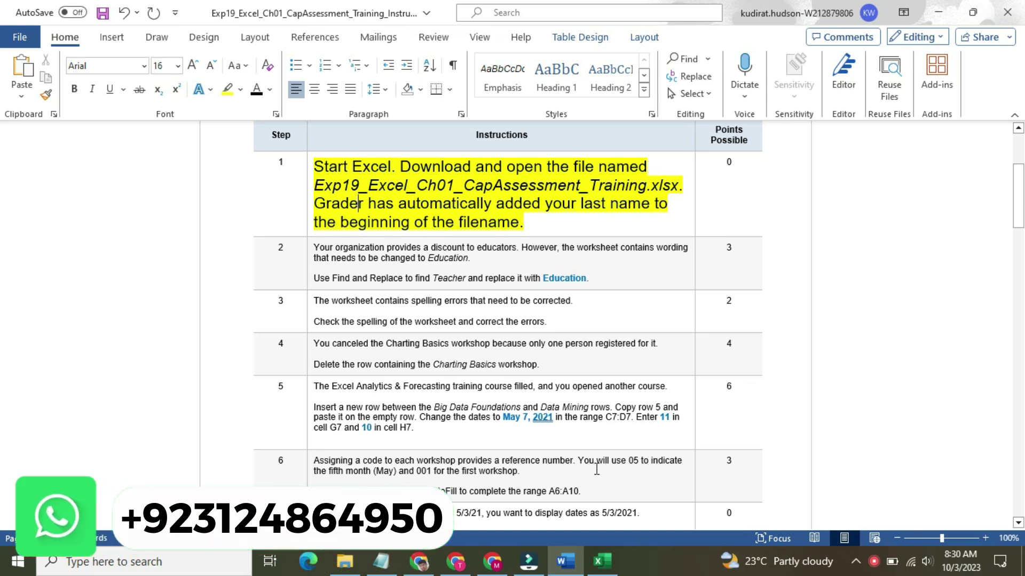
Switch to Excel and look over both worksheets of the training workbook.
click(602, 561)
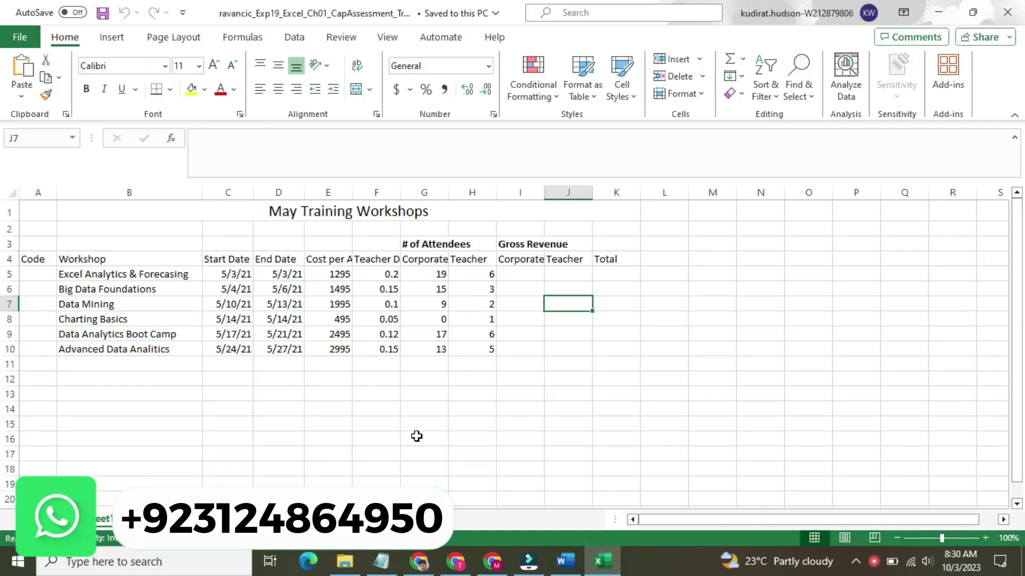
click(144, 520)
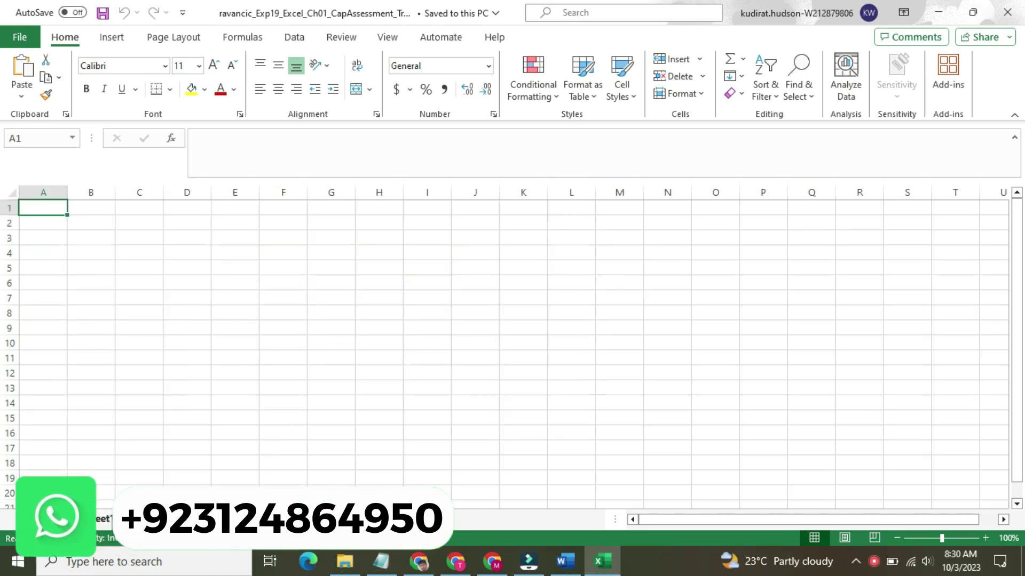
click(110, 519)
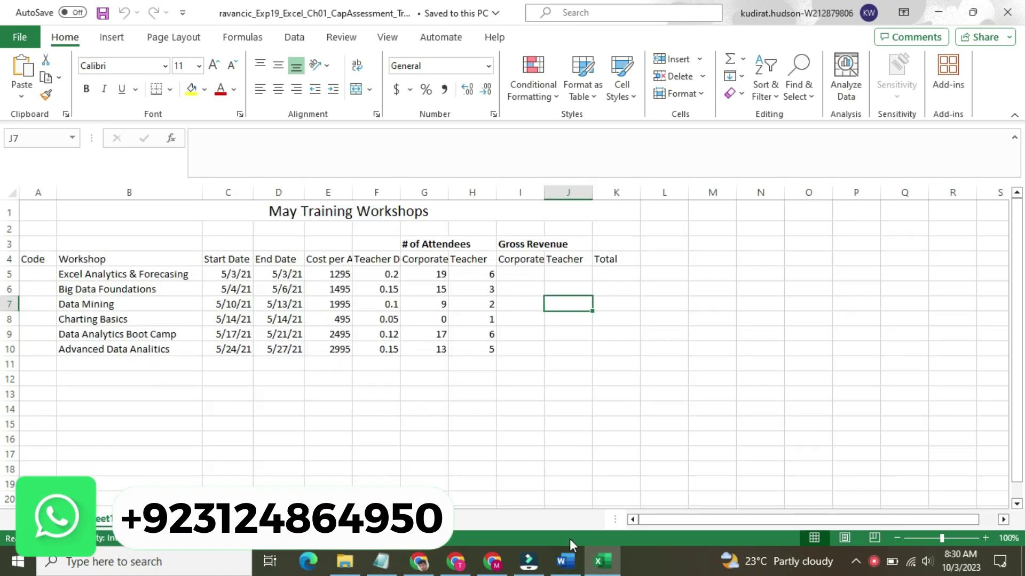
Switch back to Word and reset the step 1 instruction text to size 9 with no highlighting.
click(565, 561)
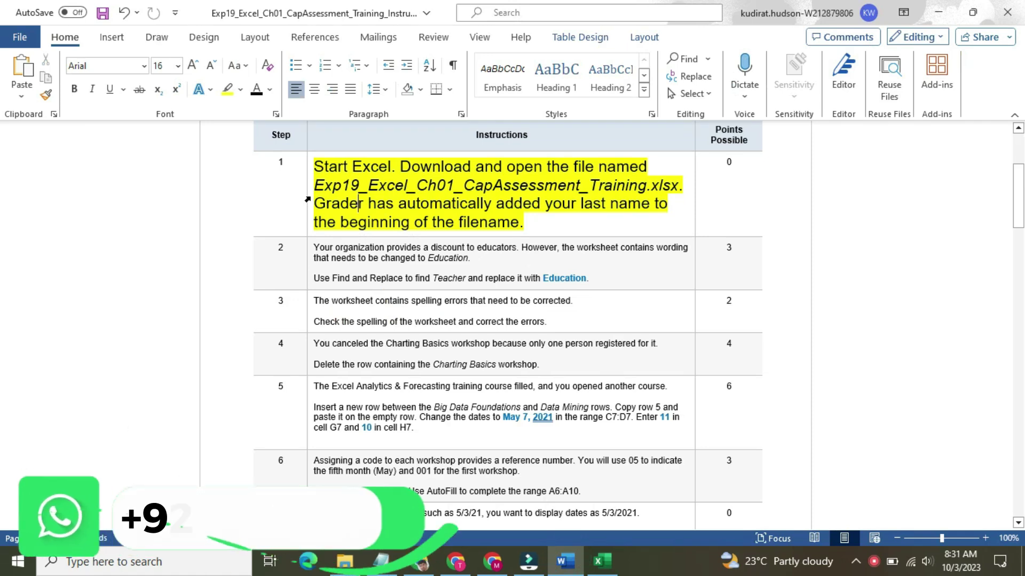
click(308, 197)
click(394, 150)
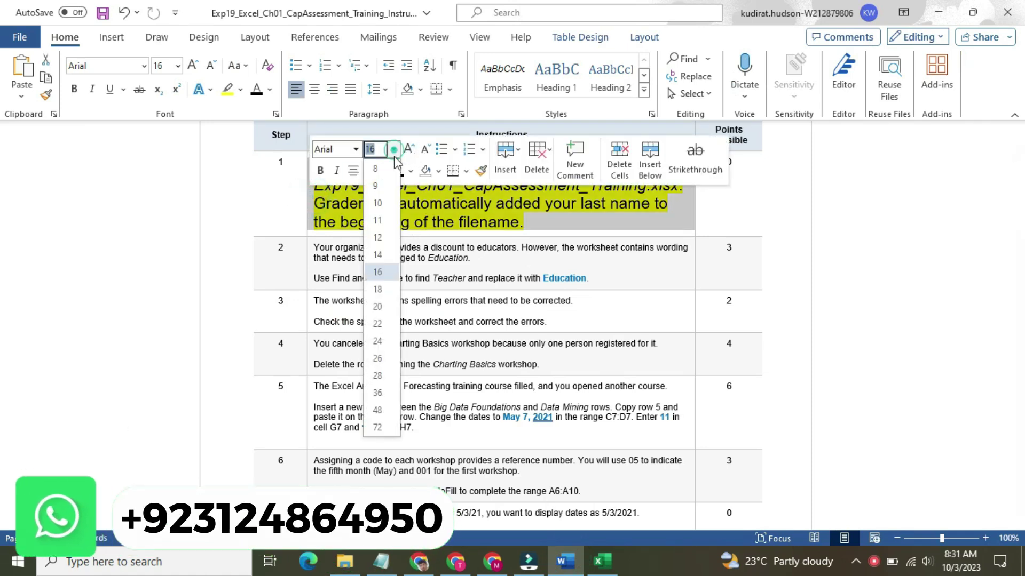
click(394, 186)
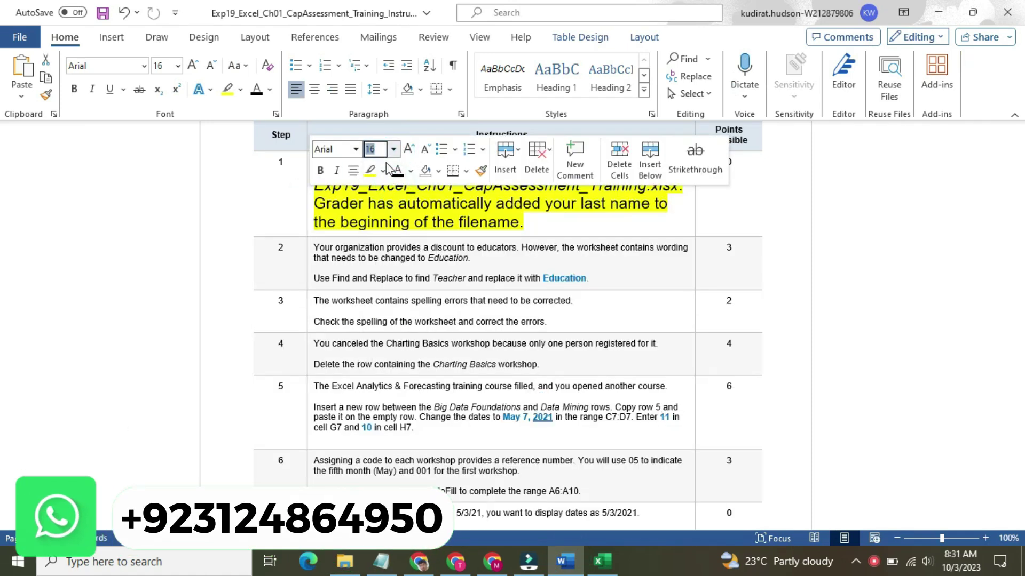
click(382, 171)
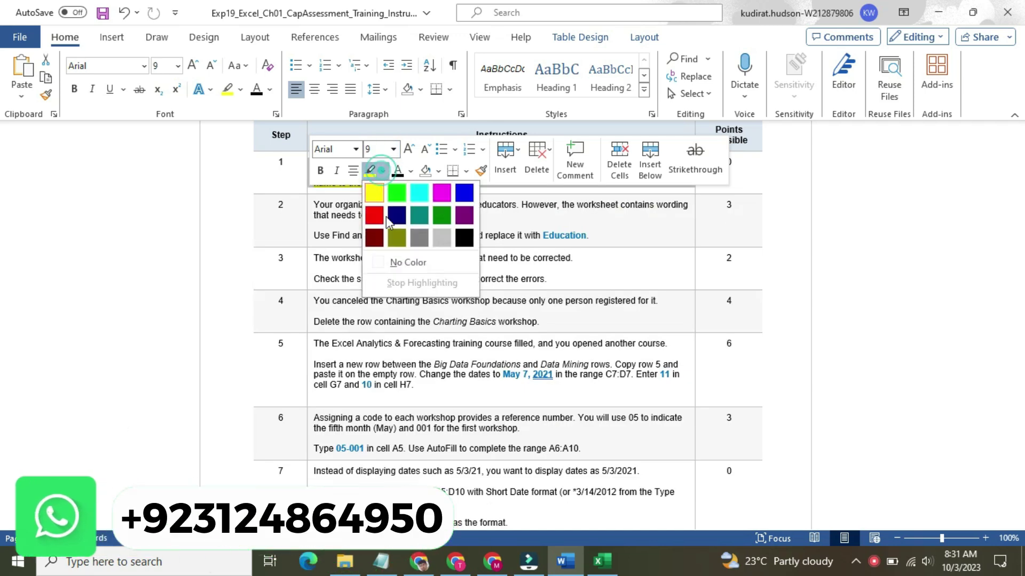
click(398, 262)
Enlarge the step 2 instruction text to size 16 and highlight it in yellow.
click(311, 220)
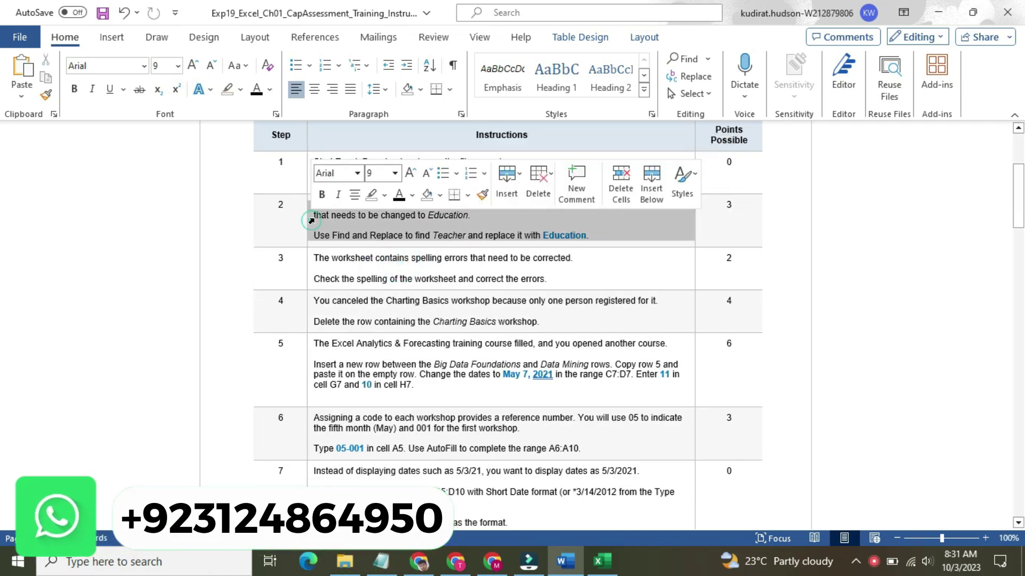
click(395, 174)
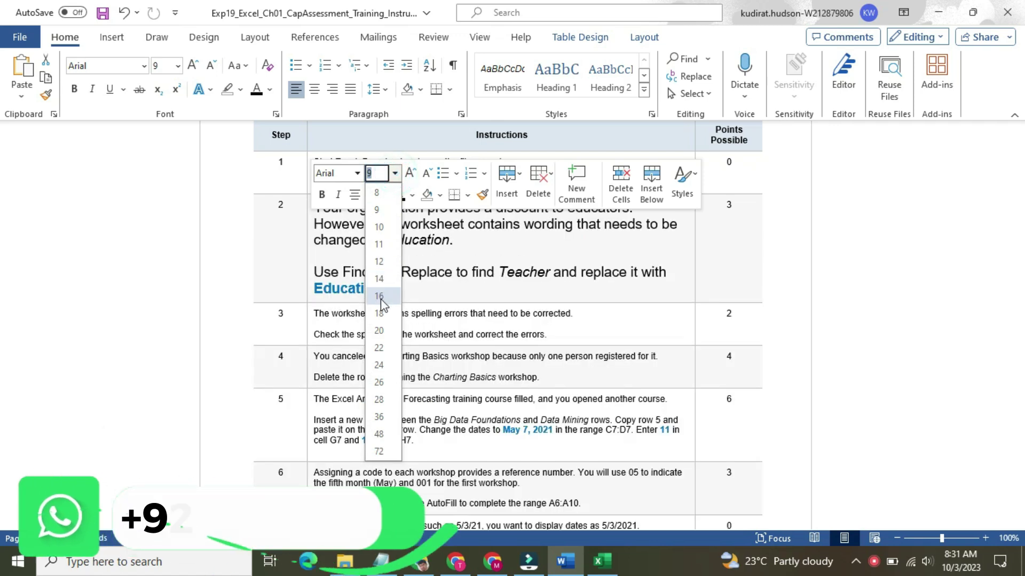
click(380, 299)
click(385, 195)
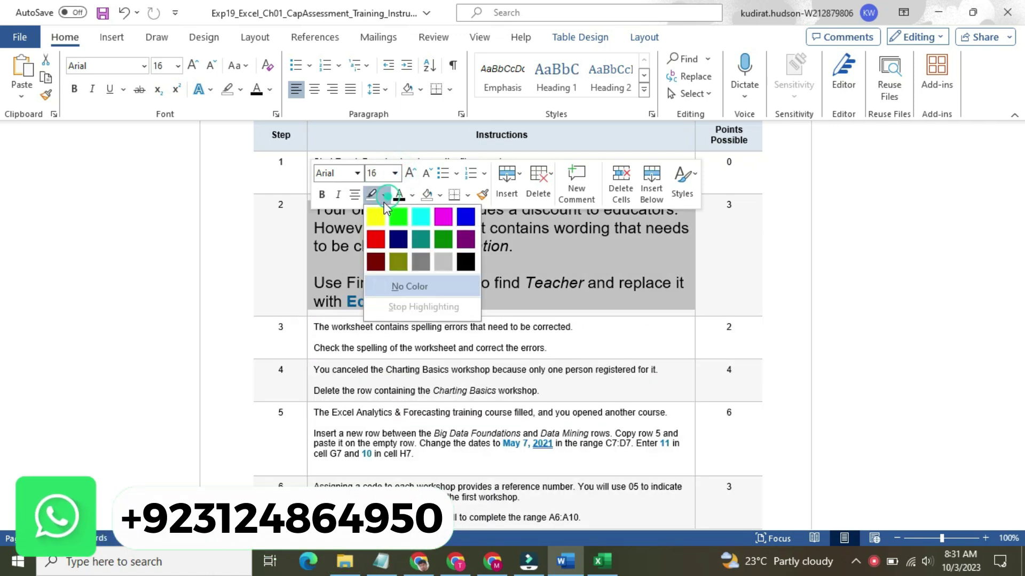
click(378, 213)
click(374, 209)
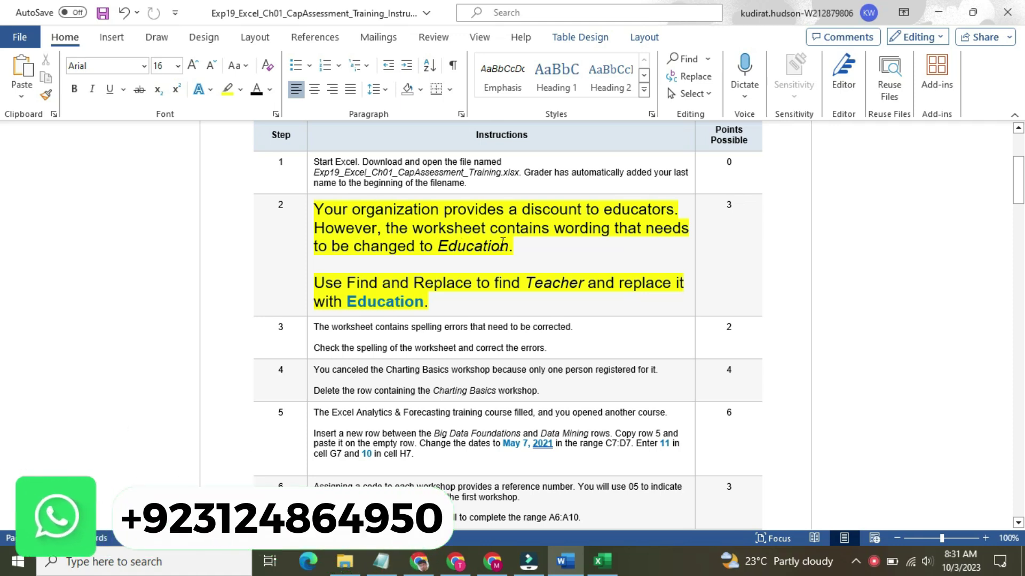
Highlight the Find and Replace sentence in step 2 in turquoise.
triple_click(315, 277)
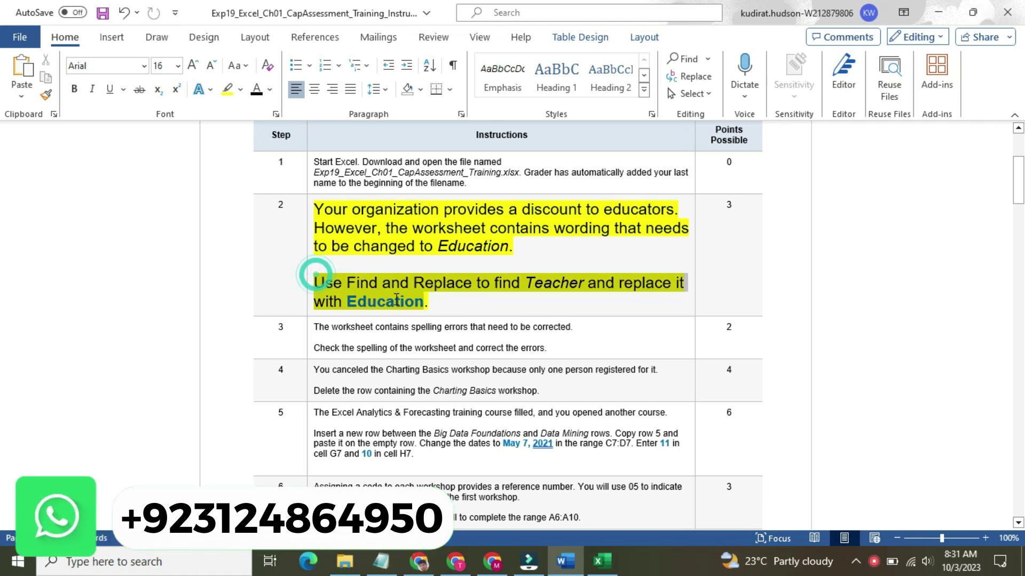
click(509, 275)
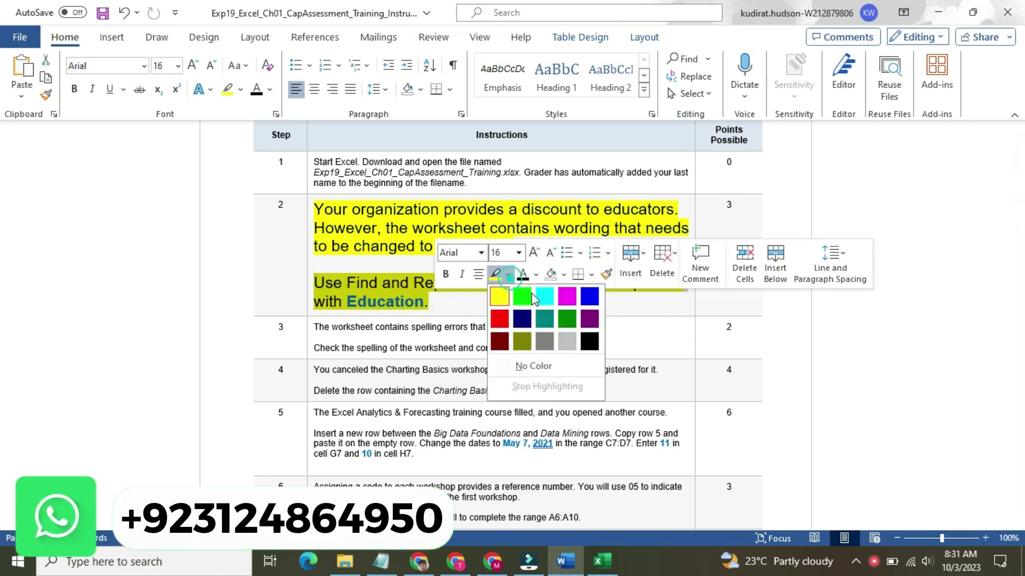
click(542, 294)
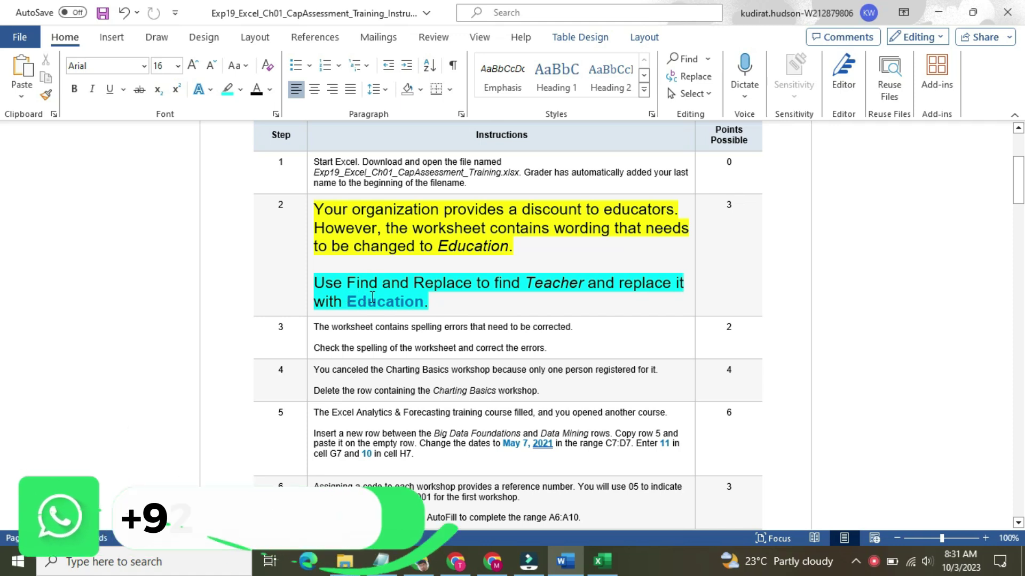
Switch to Excel and open the Find and Replace dialog for the May Training Workshops sheet.
click(601, 560)
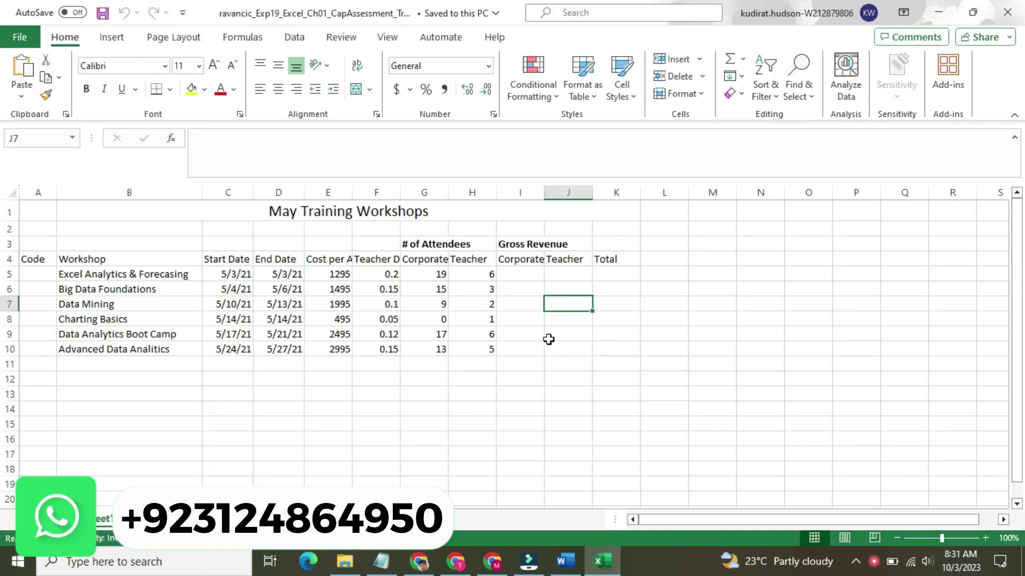
click(799, 90)
click(812, 119)
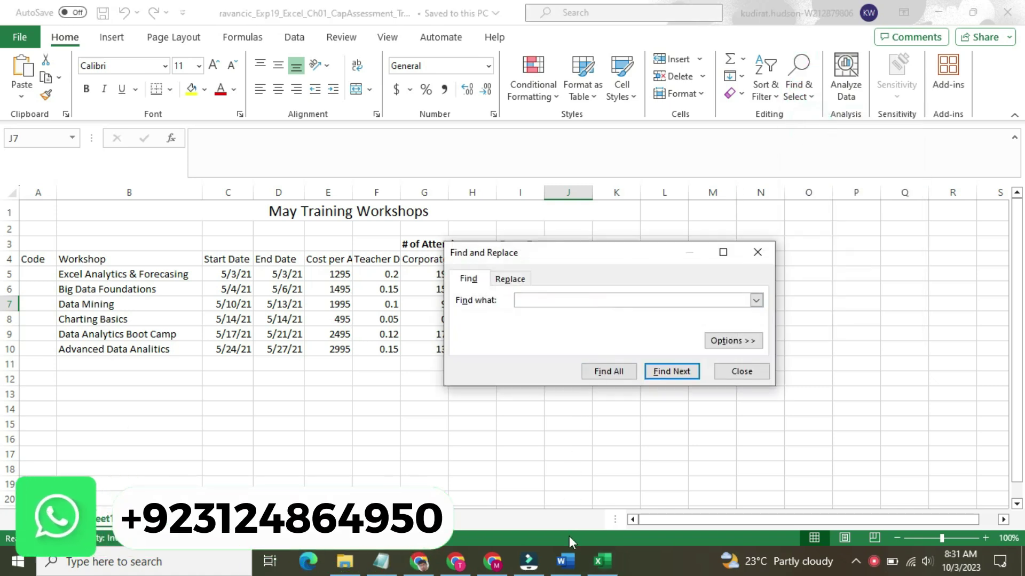
Copy the word Teacher from step 2 of the Word instructions and find it in the Excel worksheet.
click(567, 560)
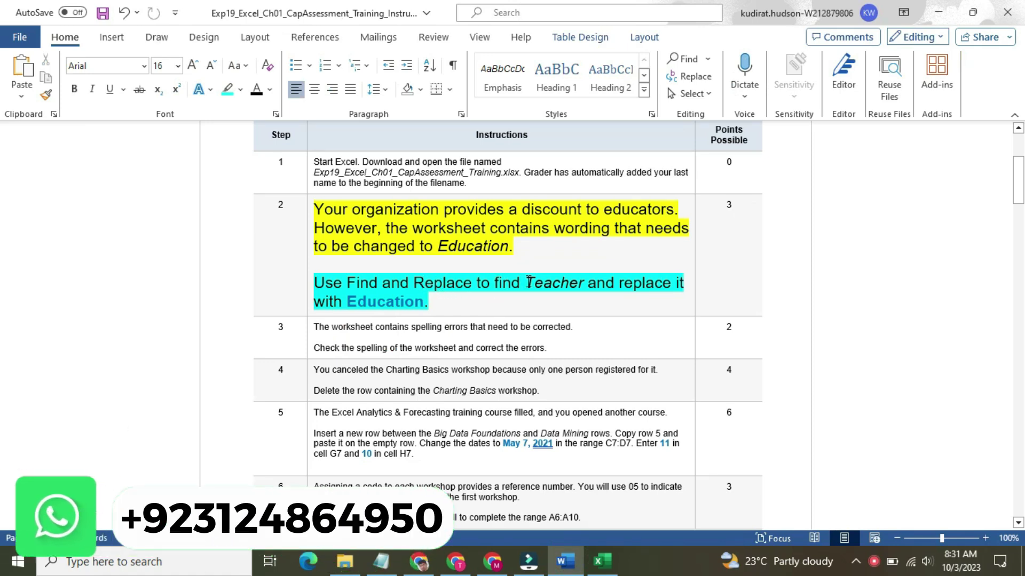
drag(545, 279, 584, 284)
key(ctrl+c)
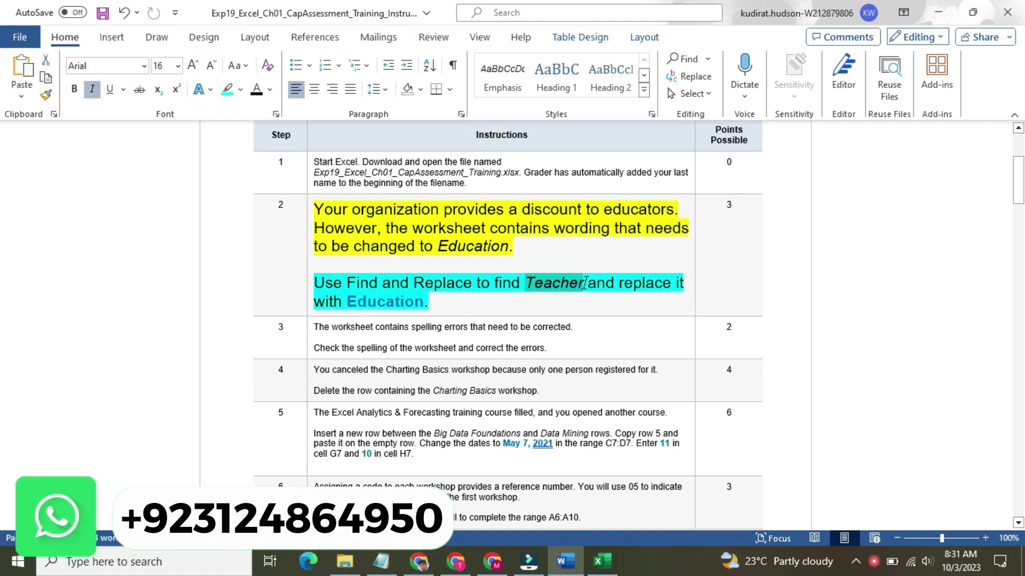
click(602, 561)
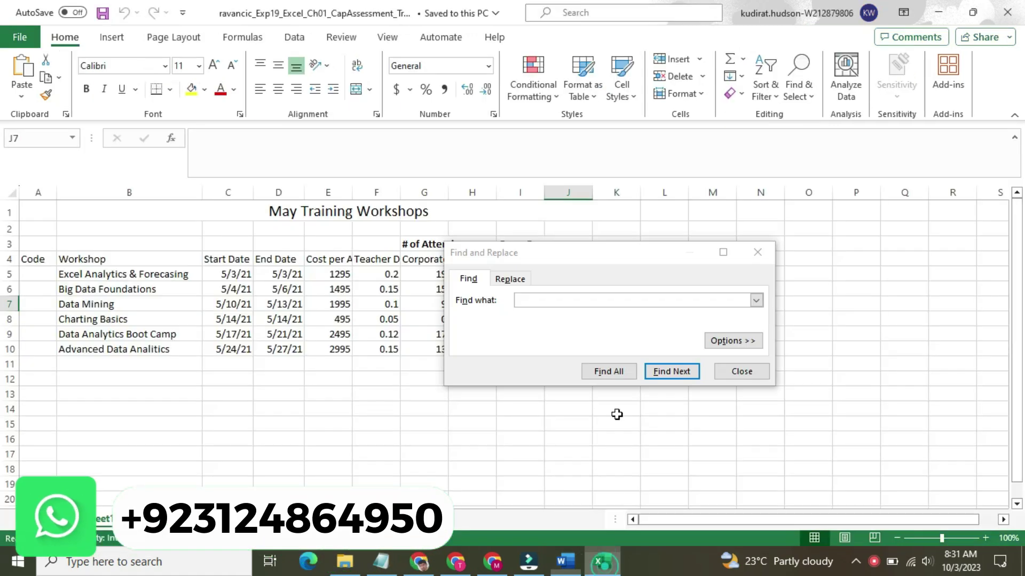
click(604, 298)
key(ctrl+v)
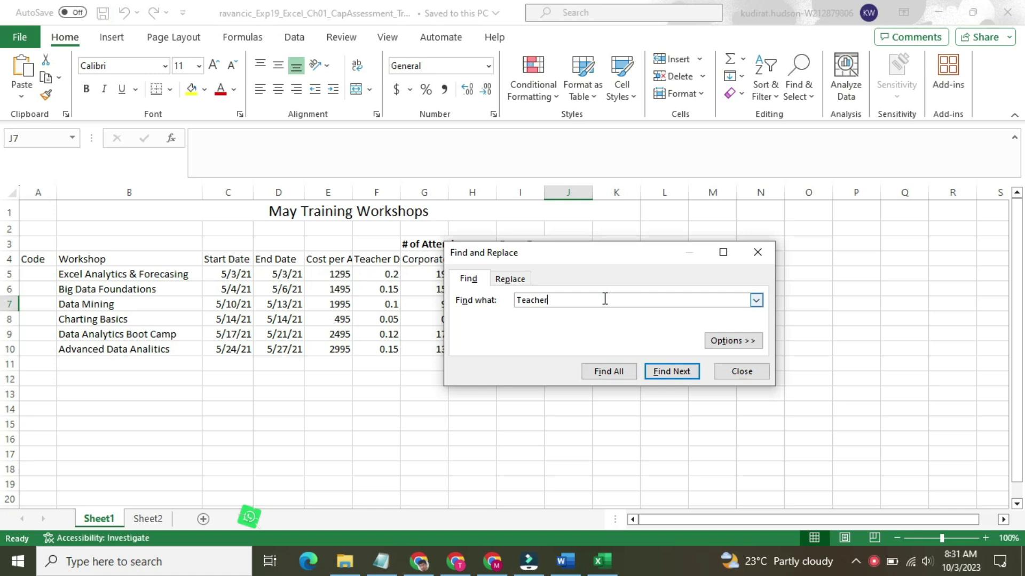
click(663, 372)
Take the replacement word Education from step 2 in Word, replace all occurrences of Teacher with it in the Excel worksheet, and close the dialog.
click(510, 278)
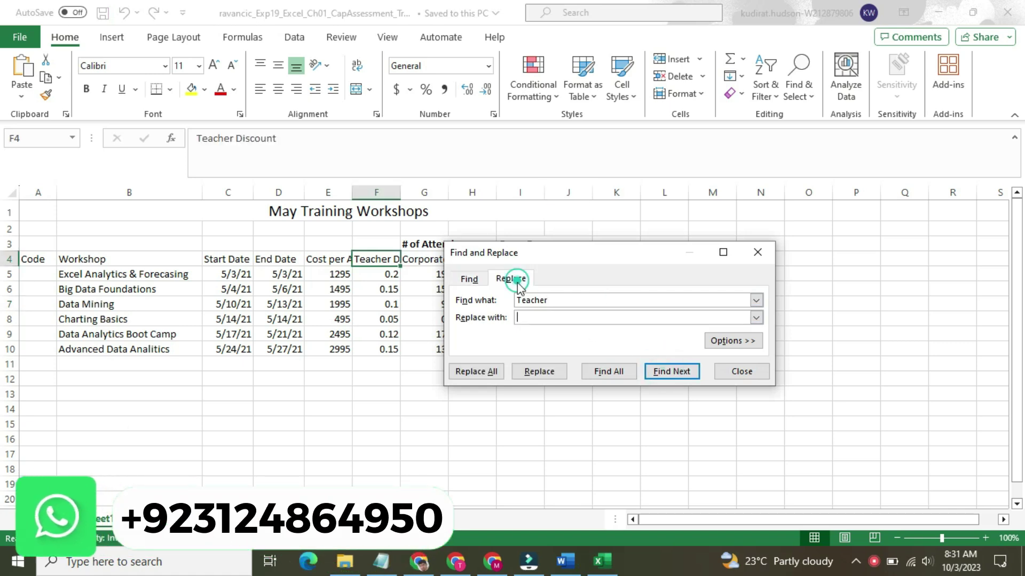
click(565, 561)
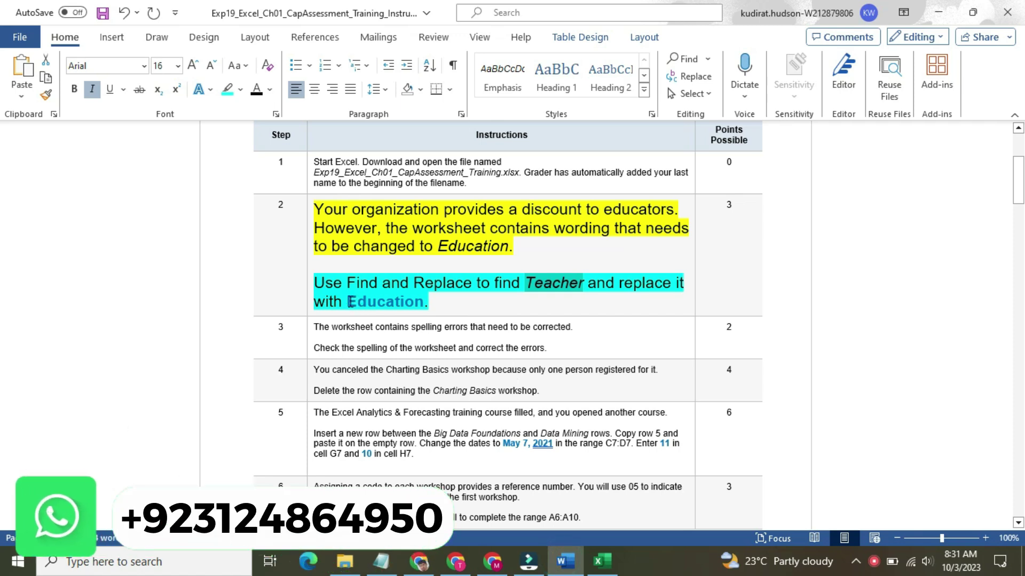
drag(347, 302, 407, 306)
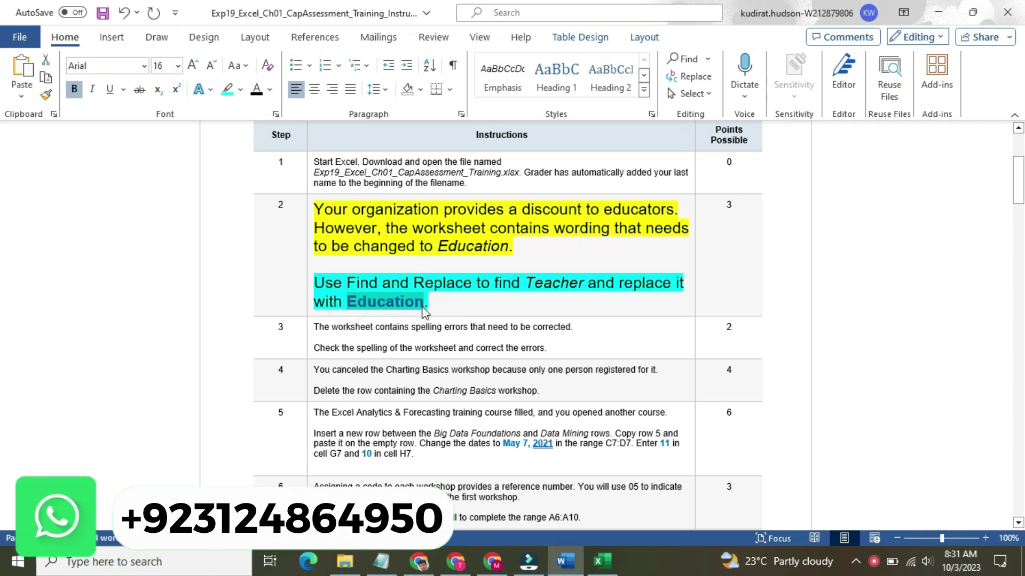
click(601, 561)
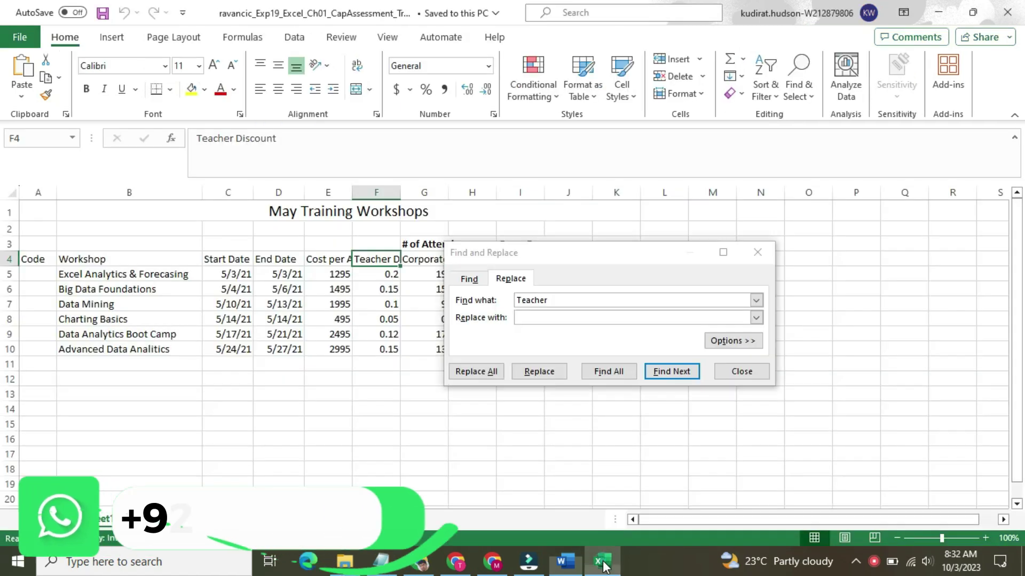
click(595, 318)
click(595, 318)
text(Education)
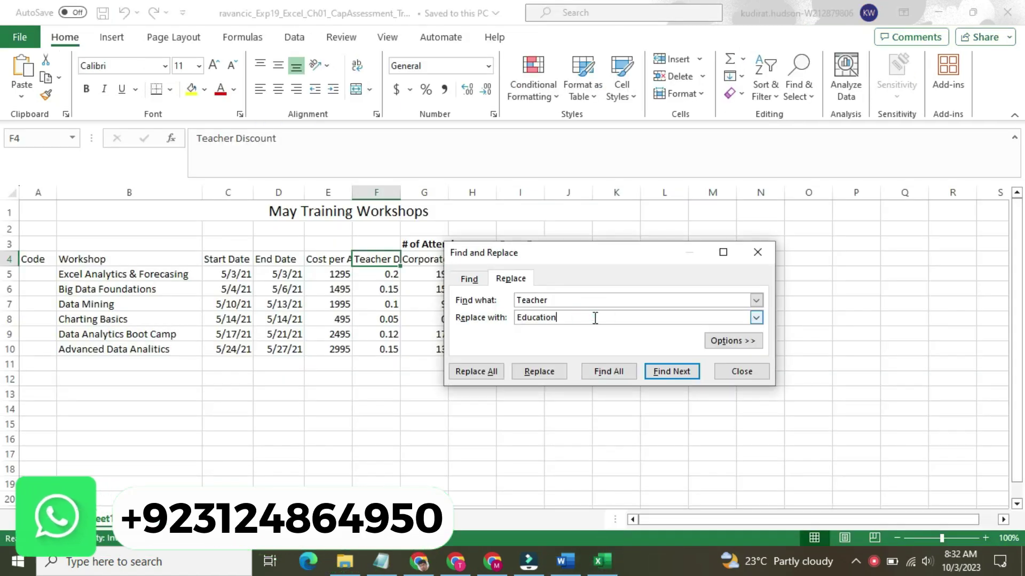
click(486, 370)
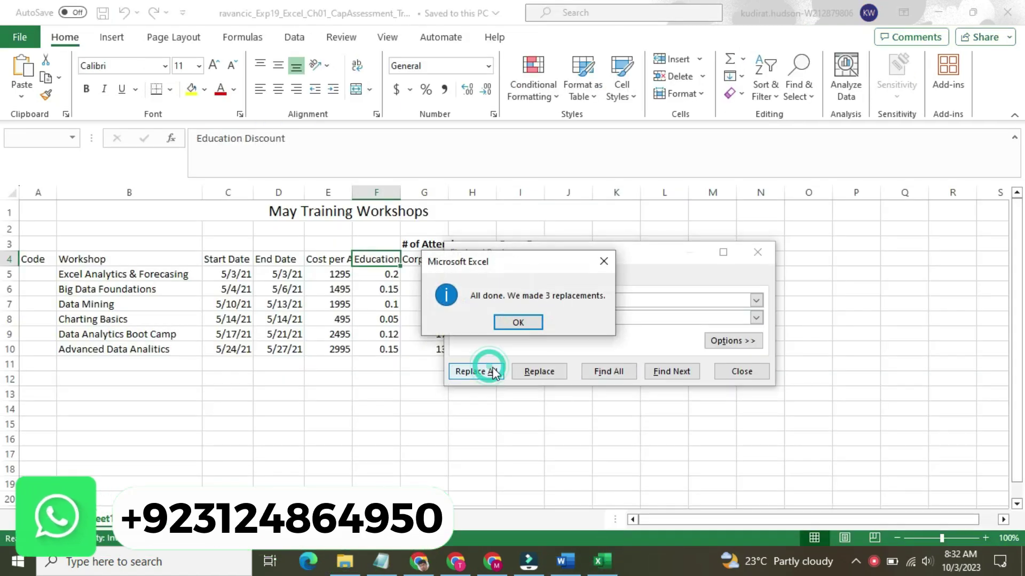
click(512, 323)
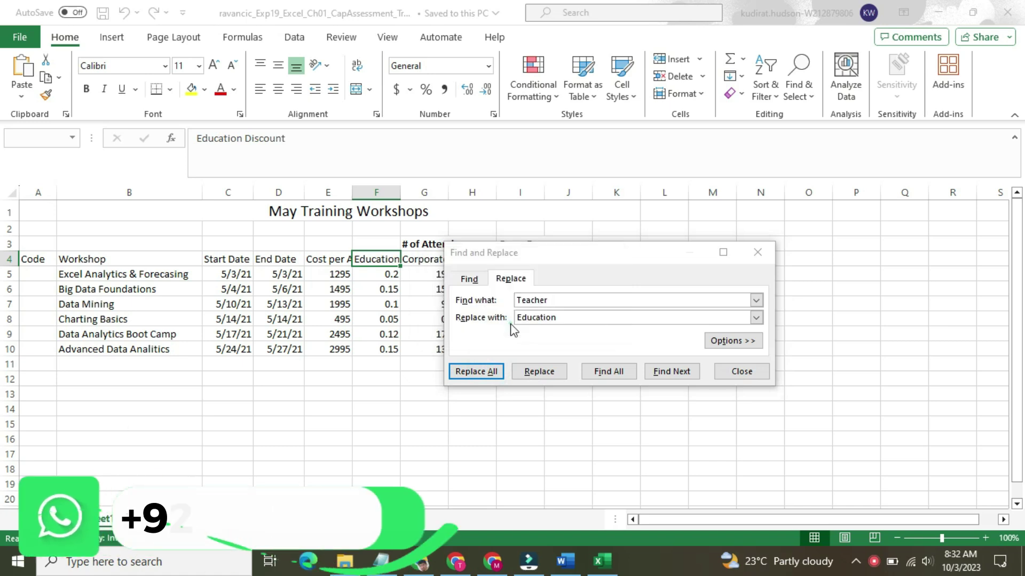
click(739, 374)
Switch back to Word and reset the step 2 instruction text to size 9 with no highlighting.
click(565, 562)
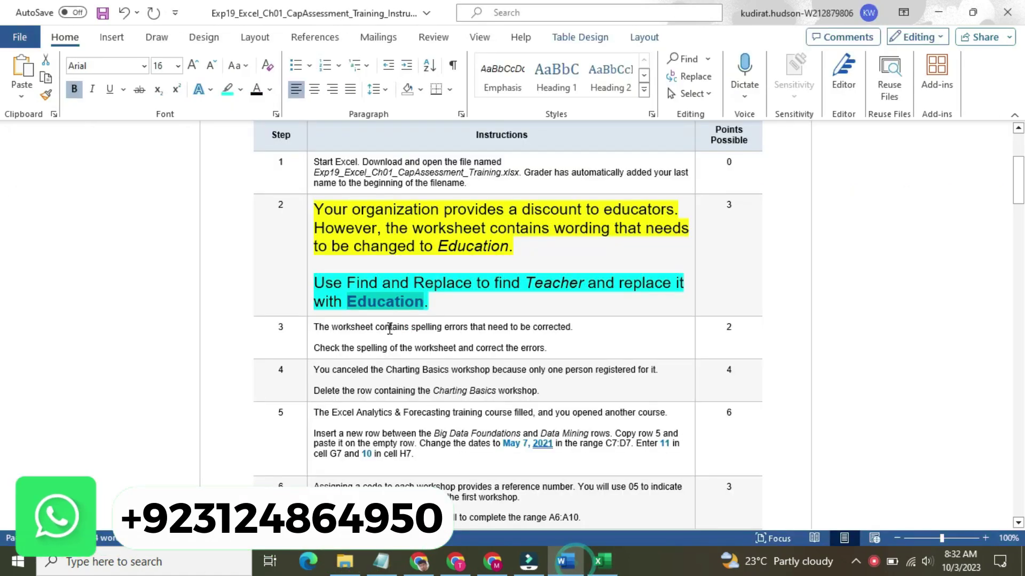
click(307, 228)
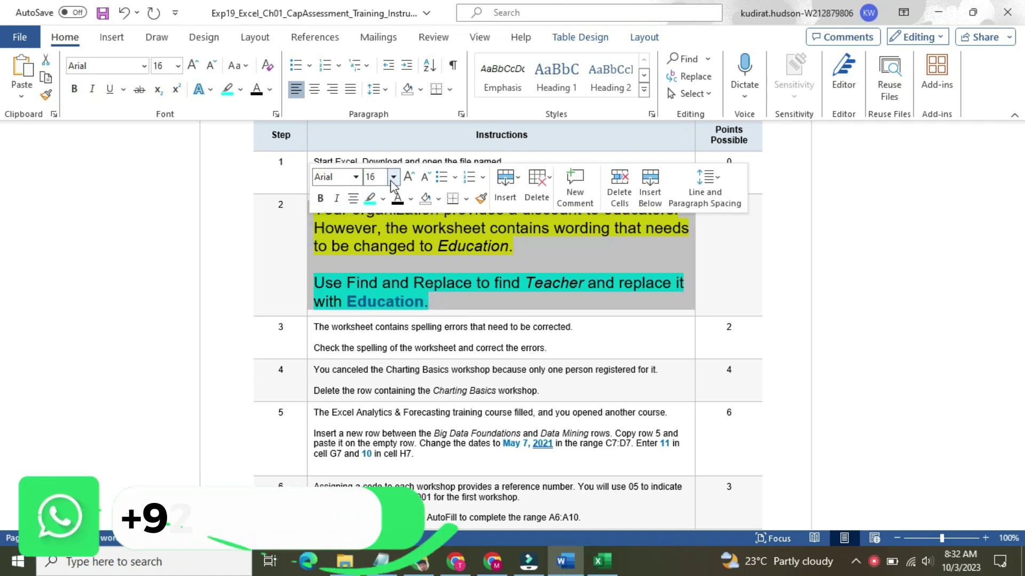
click(393, 176)
click(383, 217)
click(384, 201)
click(405, 287)
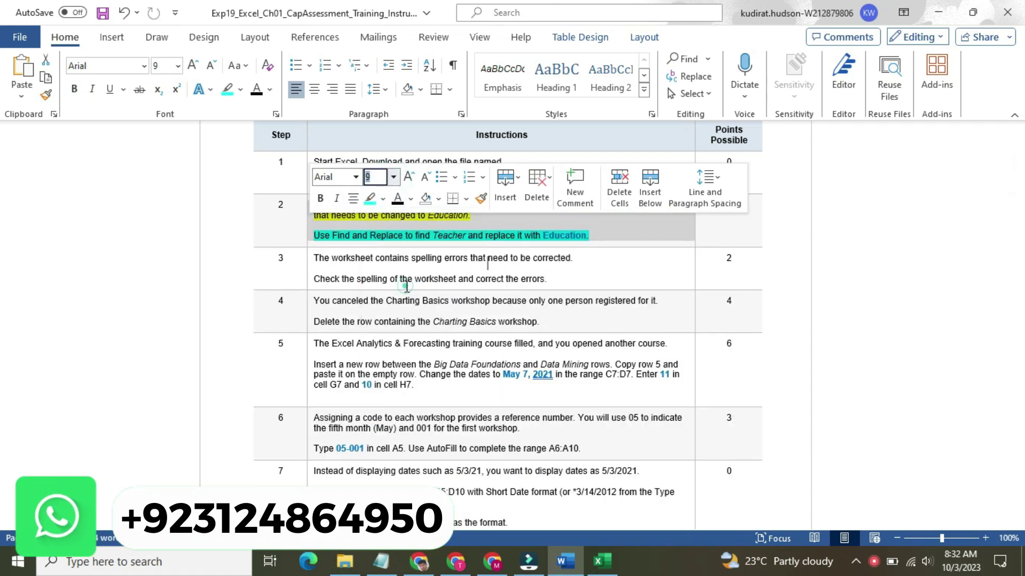
Enlarge the step 3 instruction text to size 16 and highlight it in yellow.
click(312, 258)
click(394, 210)
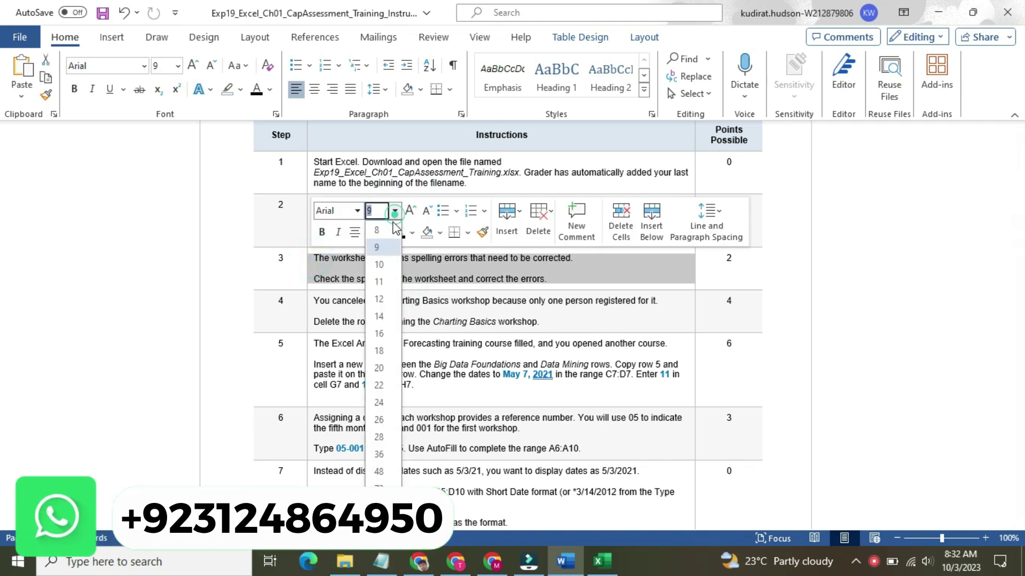
click(388, 333)
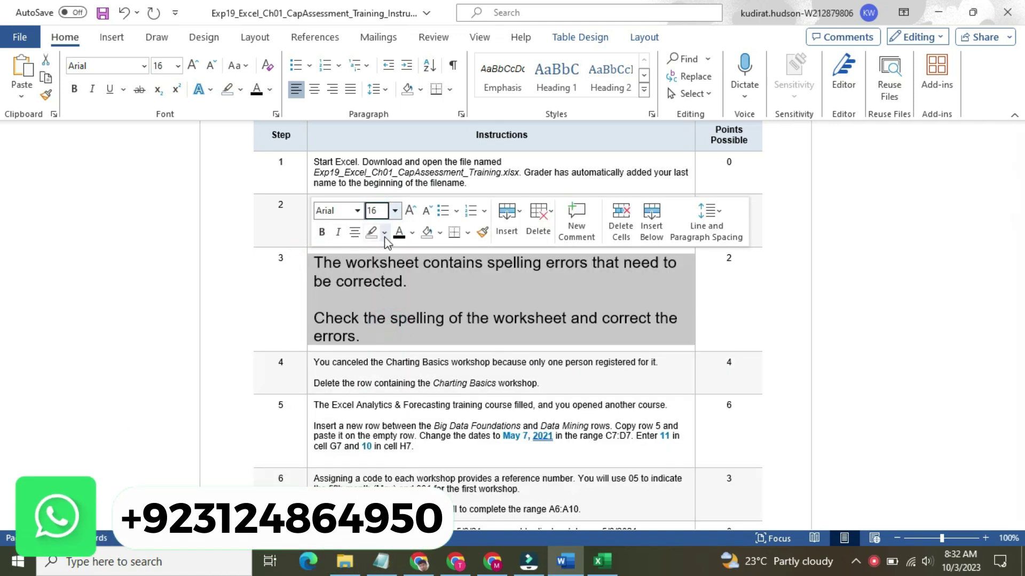
click(389, 233)
click(377, 247)
click(401, 267)
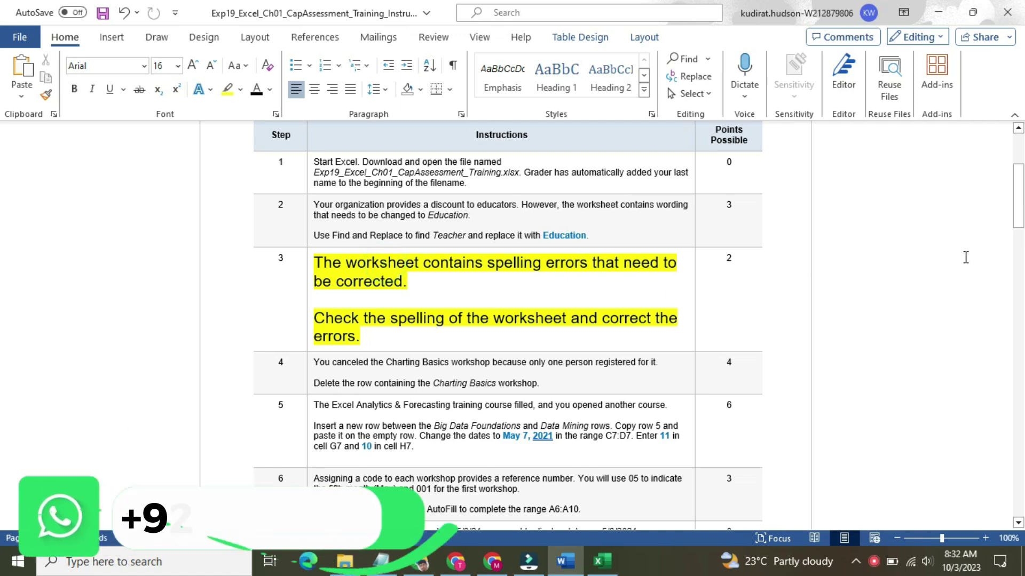
Highlight the sentence about checking the worksheet's spelling in step 3 in turquoise.
drag(1018, 190, 1018, 205)
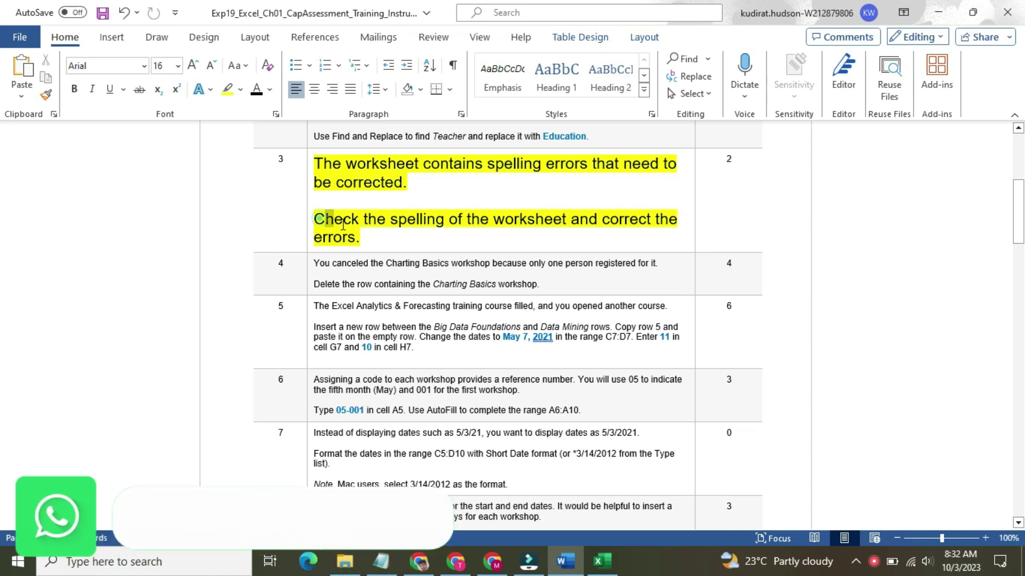
drag(315, 218, 361, 237)
click(435, 211)
click(473, 235)
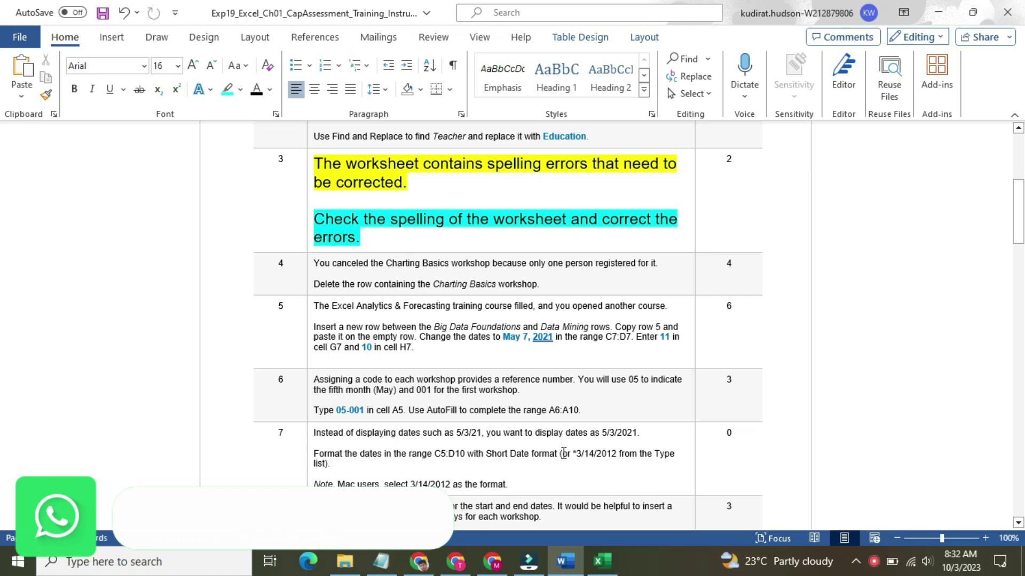
Switch to Excel and spell-check the worksheet, correcting Forecasing to Forecasting and Analitics to Analytics.
click(602, 561)
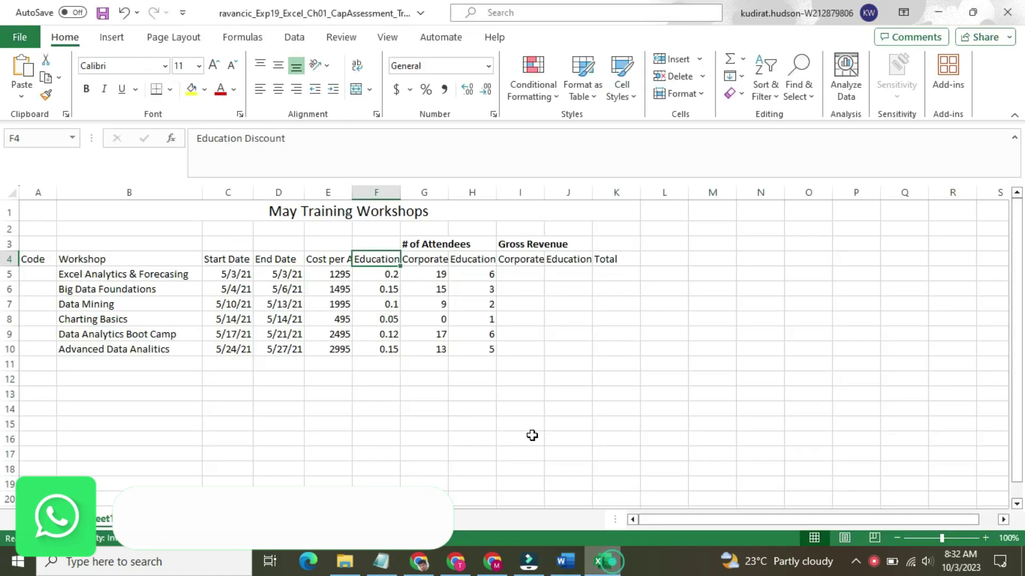
click(243, 37)
click(287, 38)
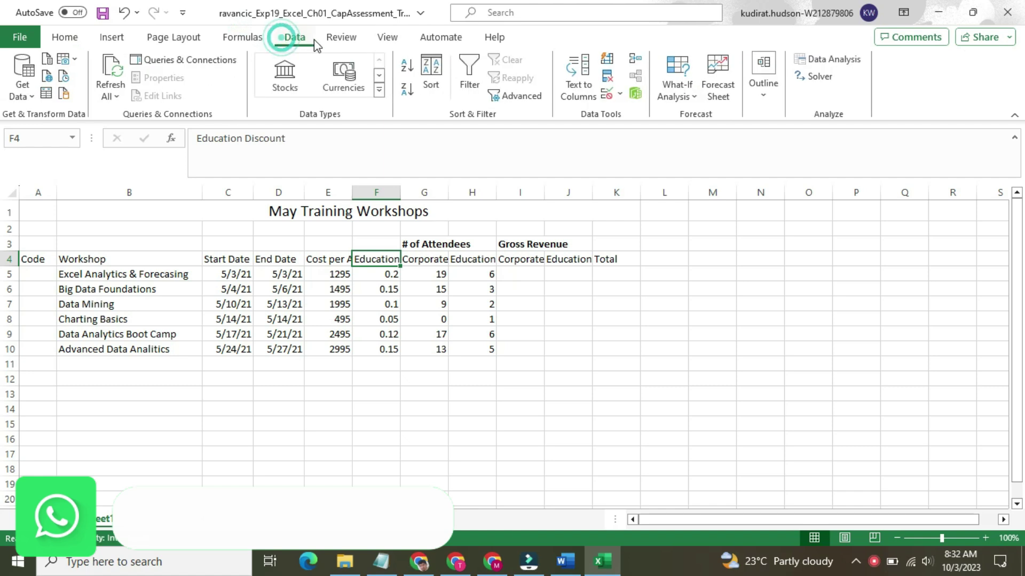
click(340, 38)
click(37, 88)
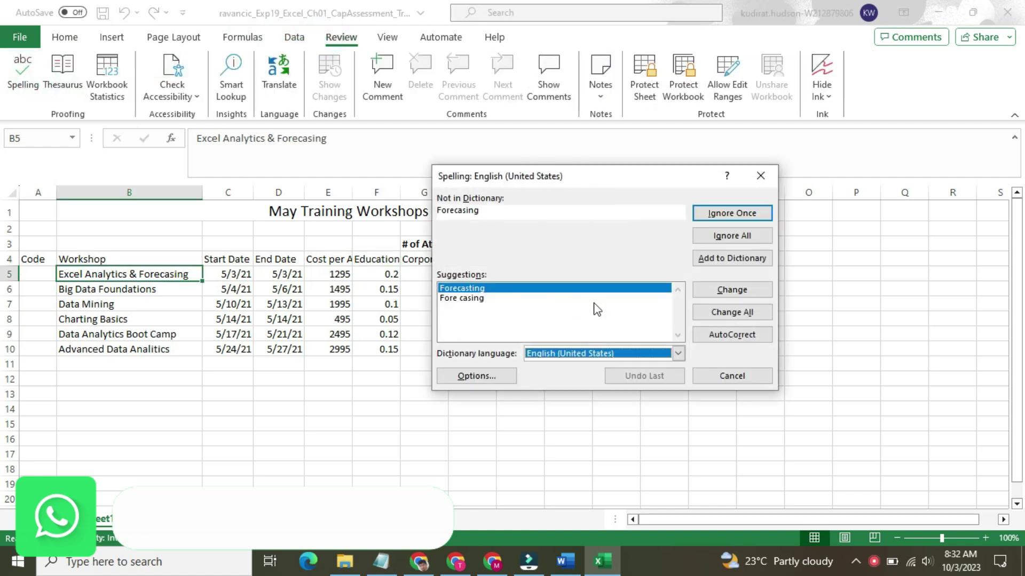
click(718, 291)
click(718, 292)
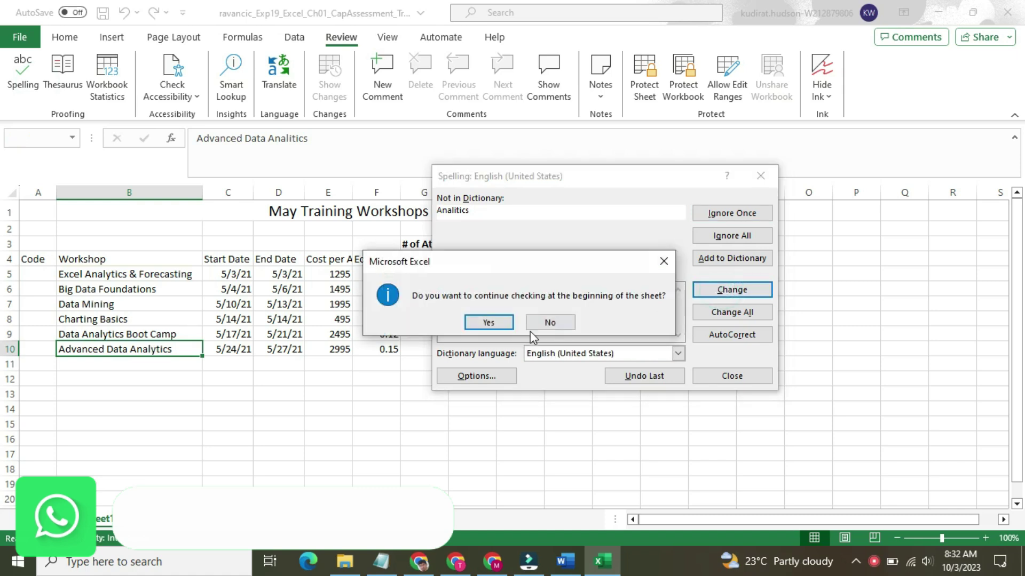
click(510, 323)
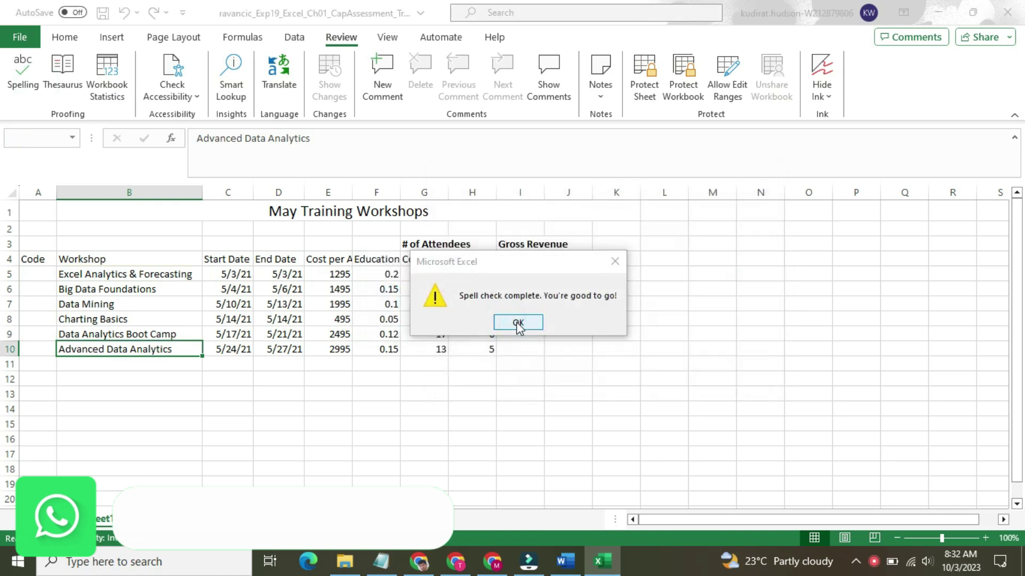
click(516, 322)
Return to Word and reset the step 3 instruction text to size 9 with no highlighting.
click(565, 561)
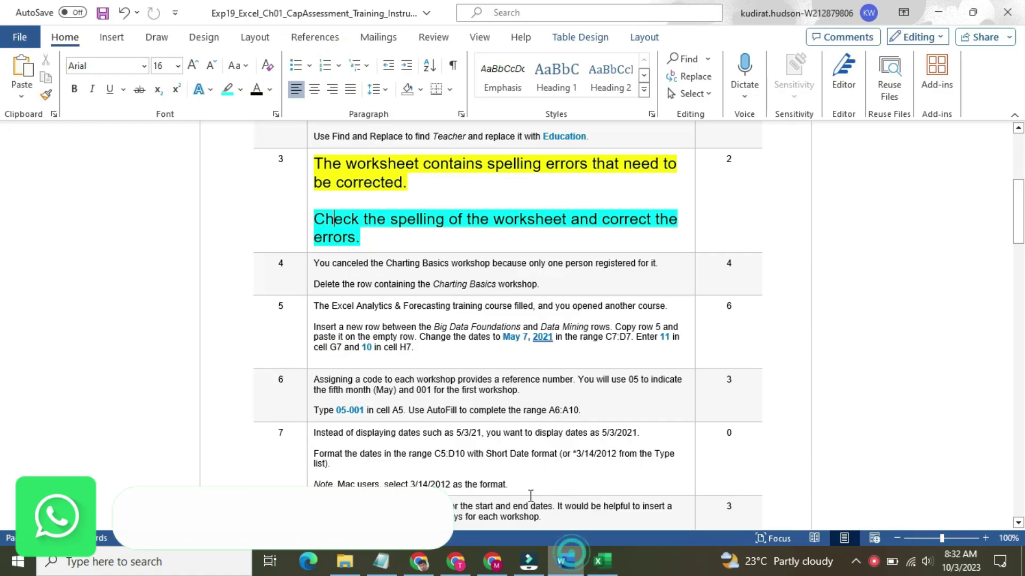
click(310, 196)
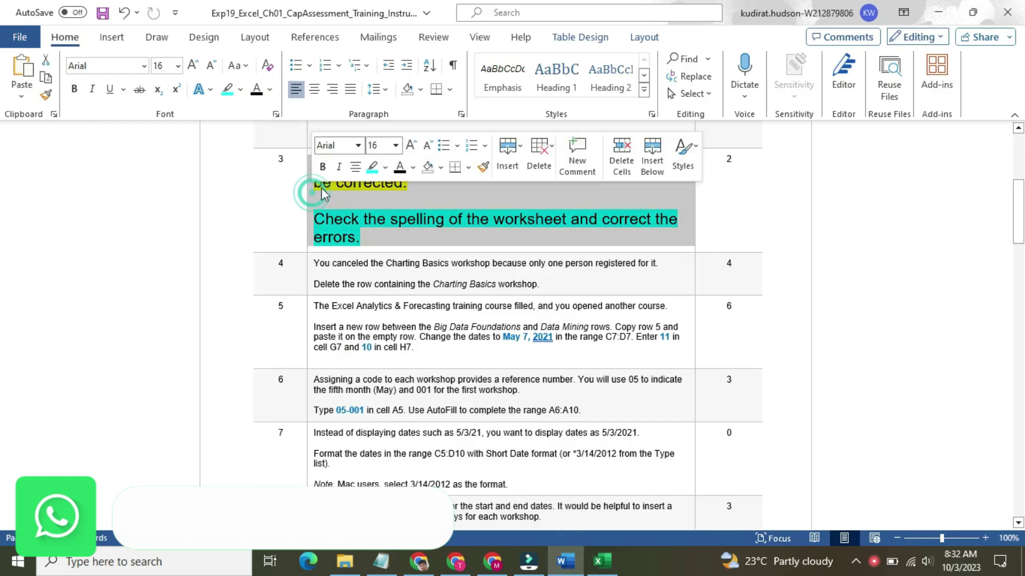
click(408, 147)
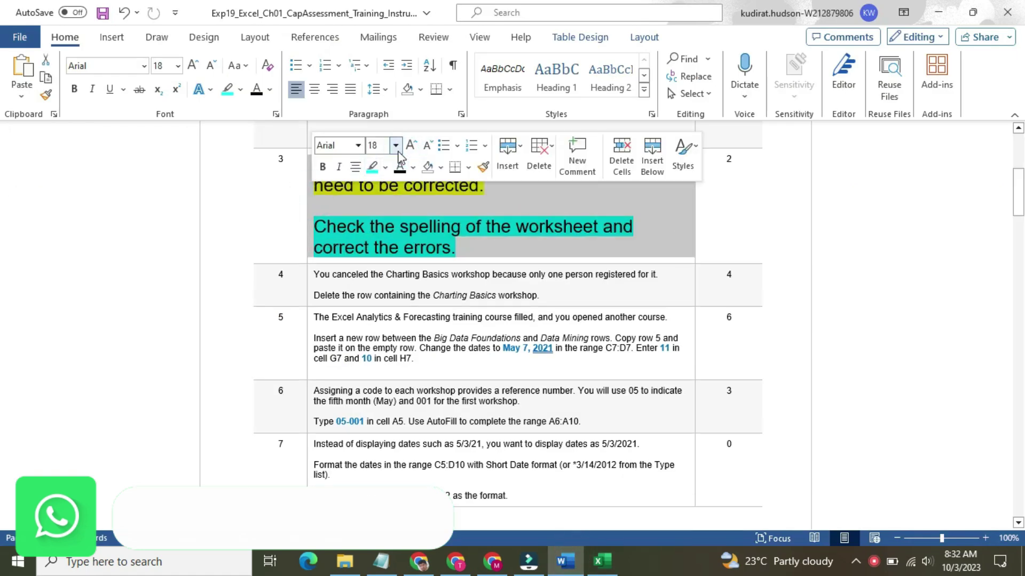
click(395, 145)
click(378, 182)
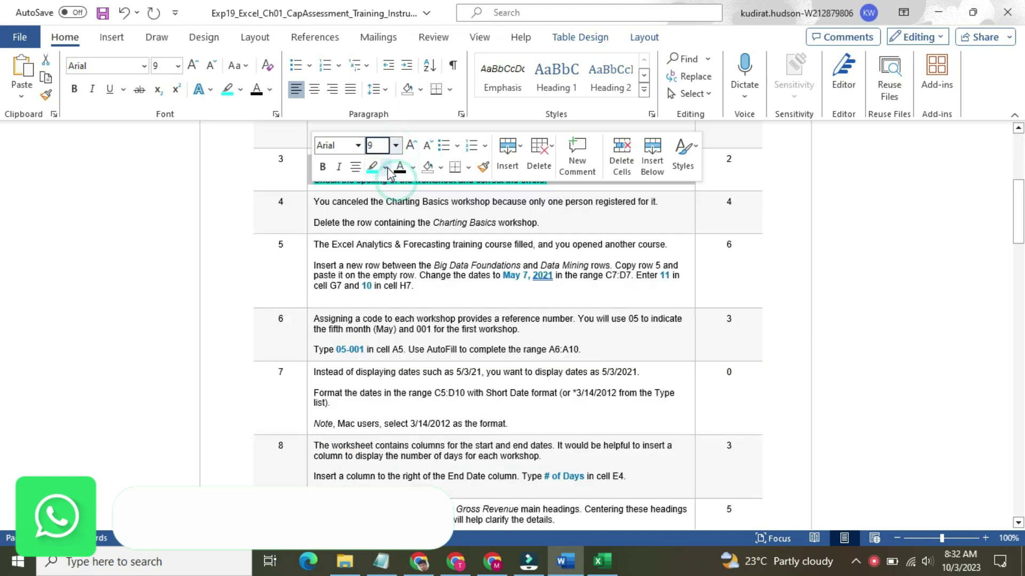
click(388, 168)
click(403, 259)
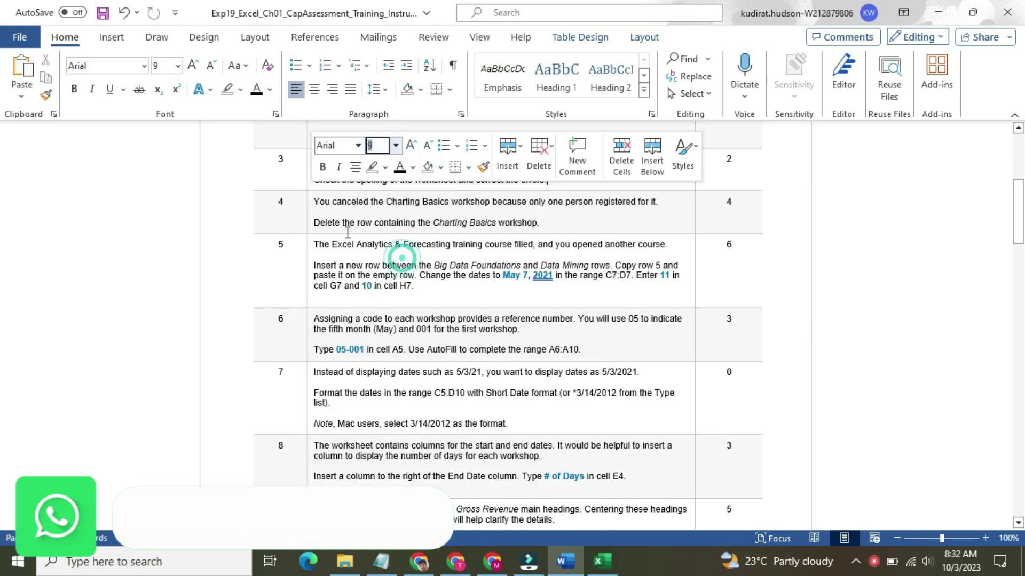
Enlarge the step 4 instruction text to size 16 and highlight it in yellow.
click(312, 208)
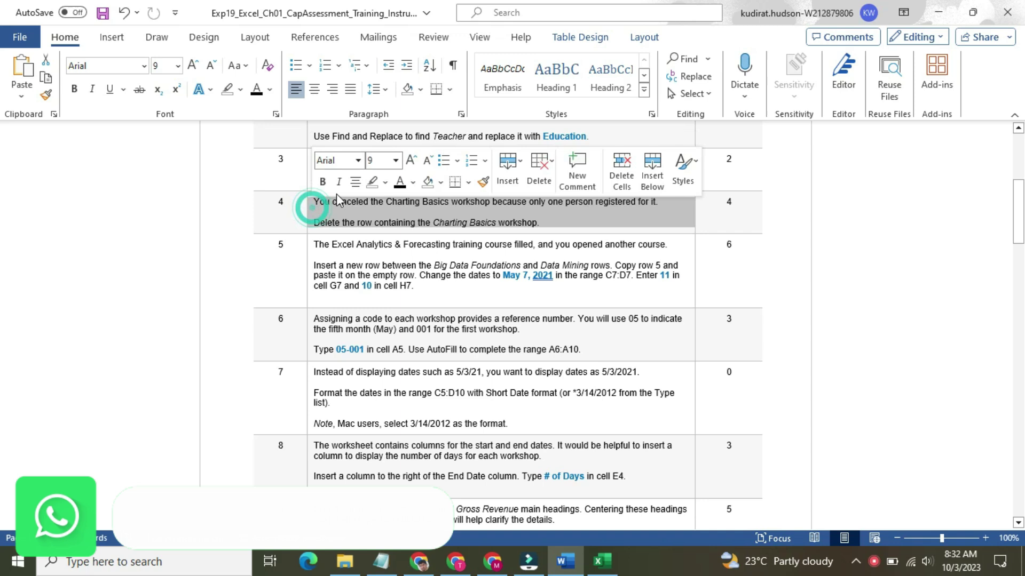
click(395, 162)
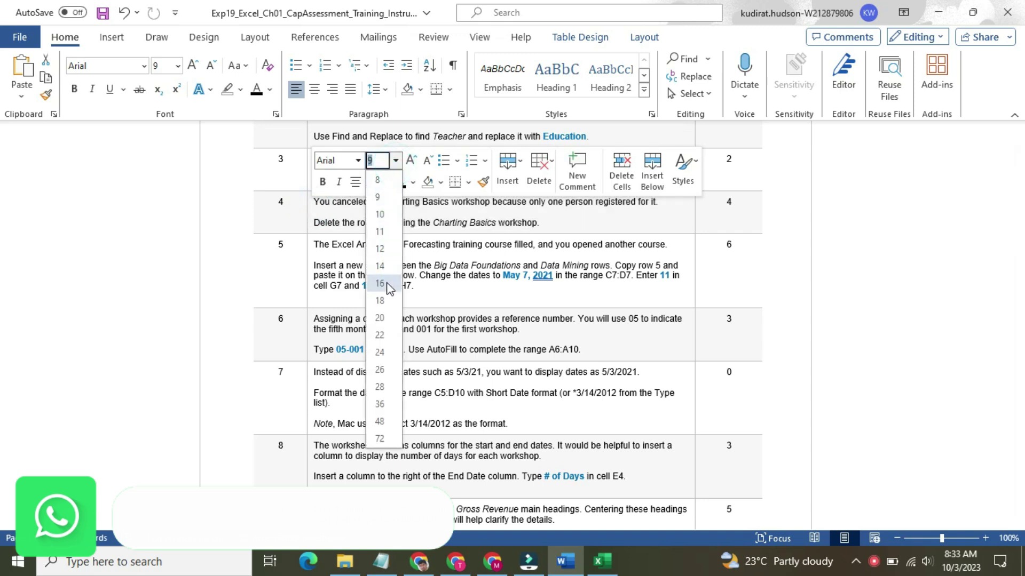
click(385, 278)
click(385, 182)
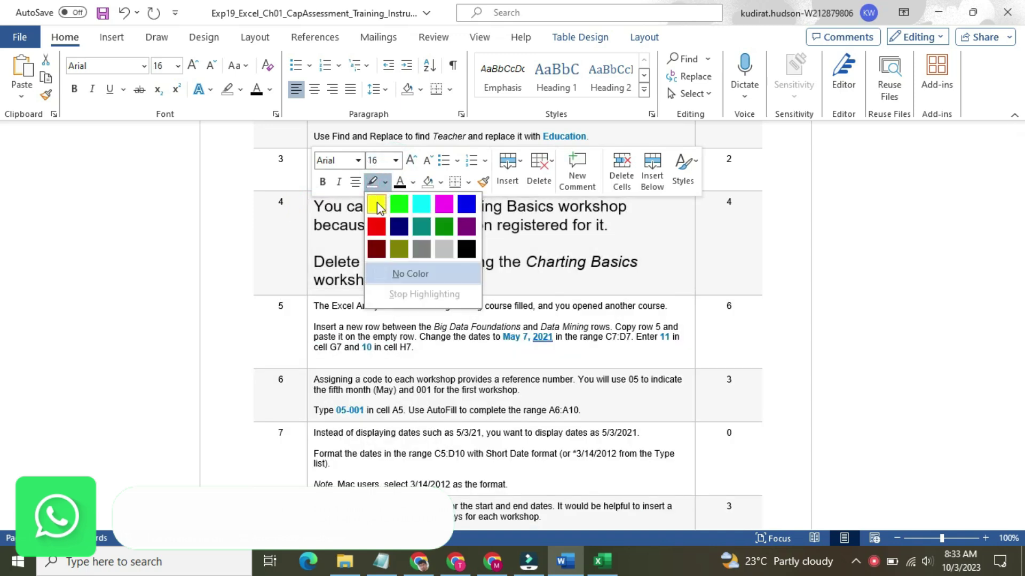
click(376, 203)
click(338, 207)
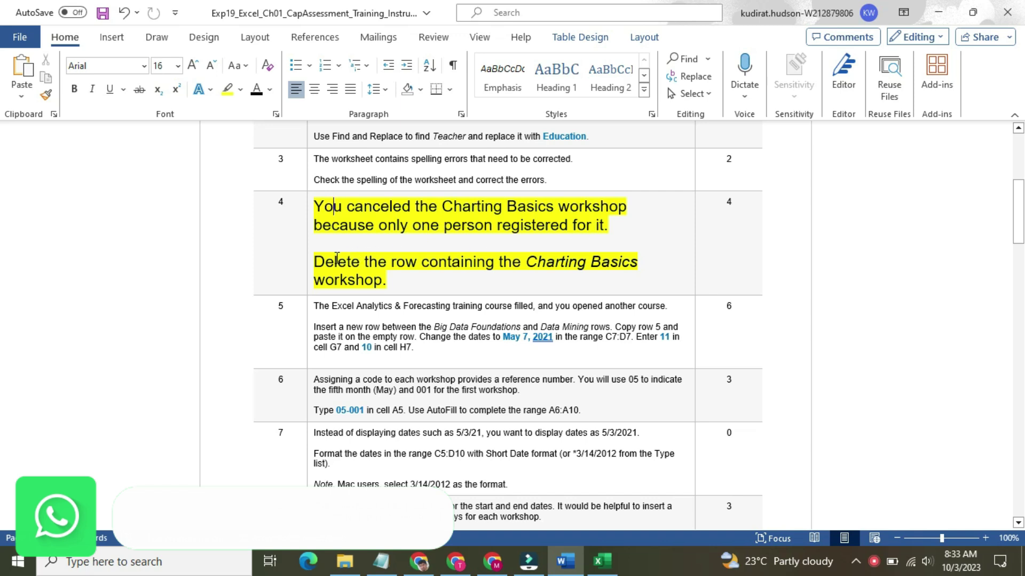
Highlight the sentence about deleting the Charting Basics row in step 4 in turquoise.
drag(315, 262, 398, 280)
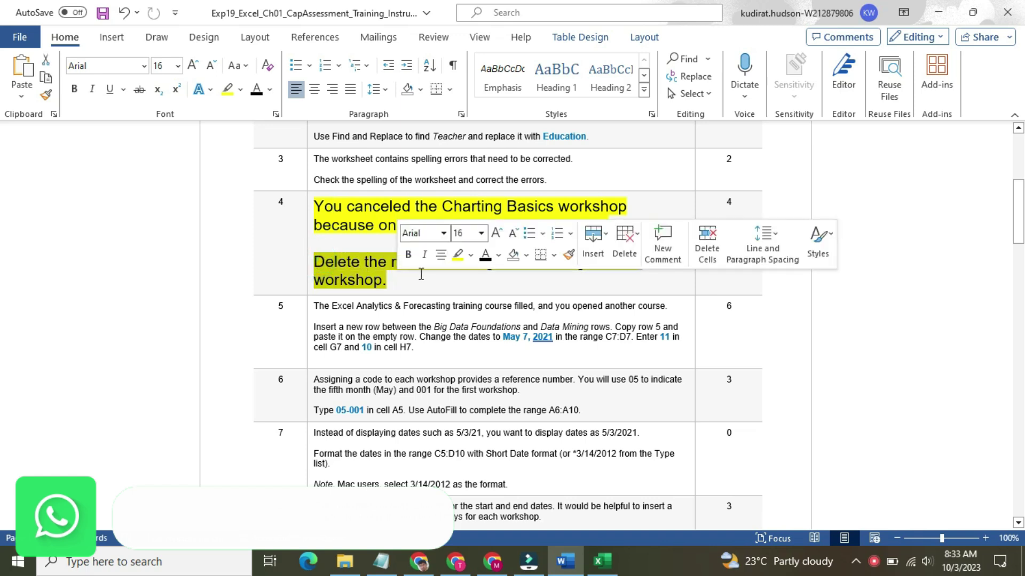
click(471, 255)
click(505, 273)
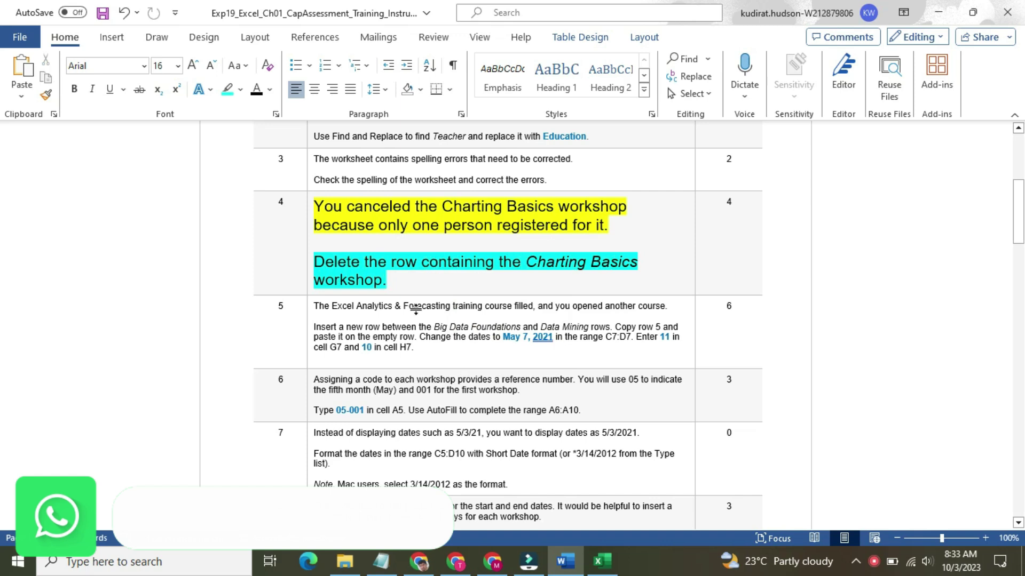
Switch to Excel and delete the entire worksheet row containing the Charting Basics workshop.
click(603, 561)
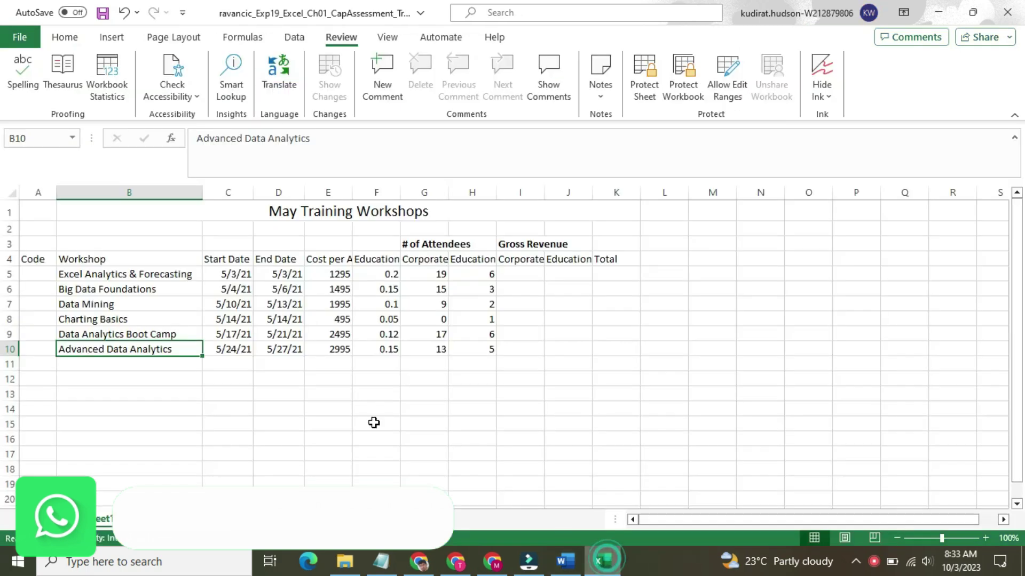
click(59, 320)
click(9, 319)
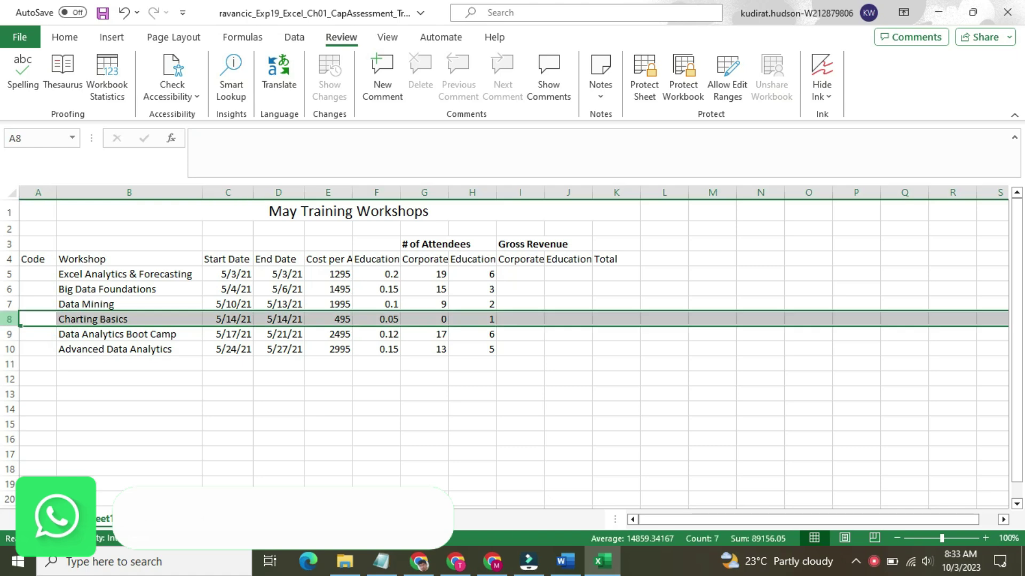
right_click(15, 320)
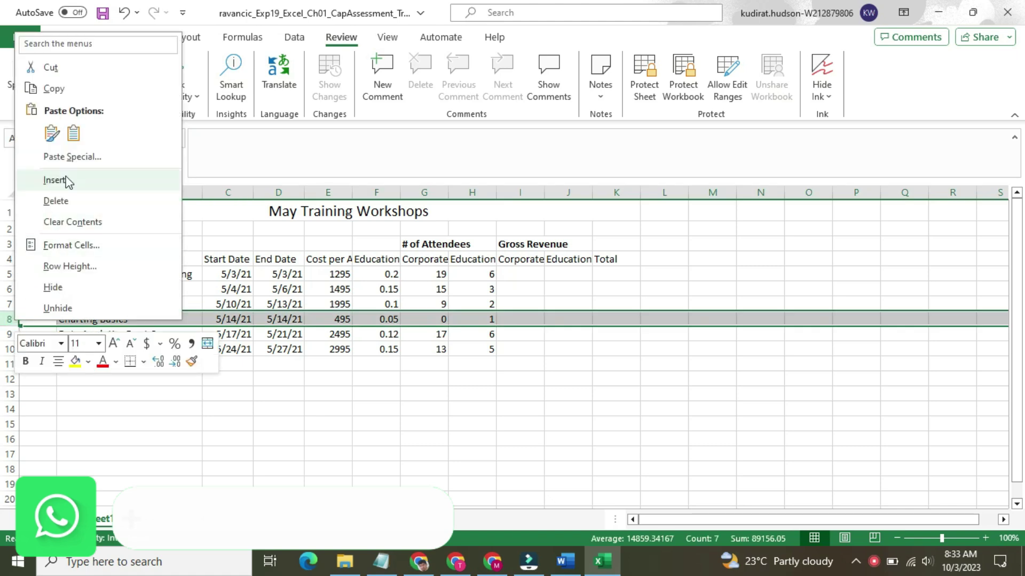
click(73, 200)
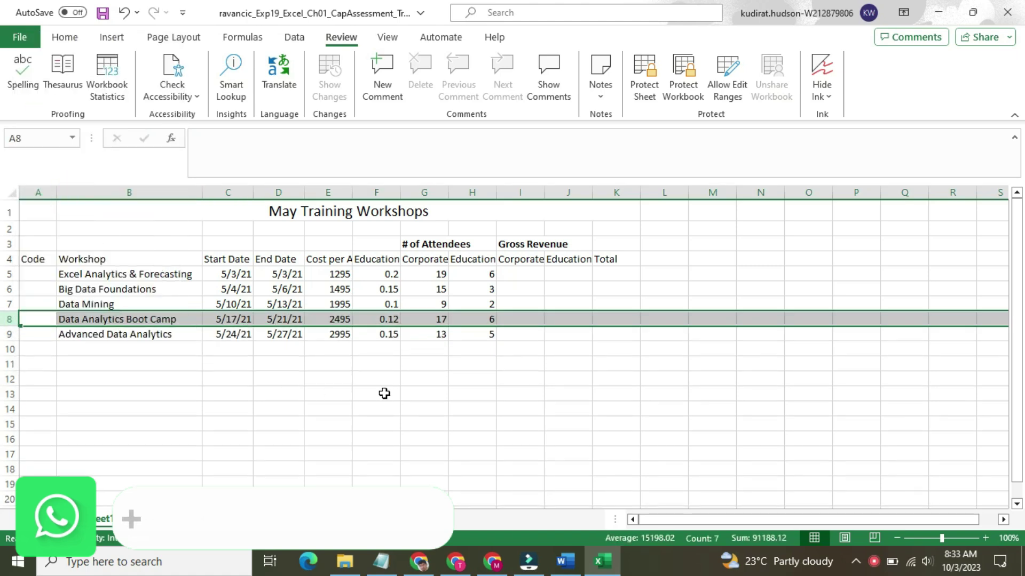
click(505, 419)
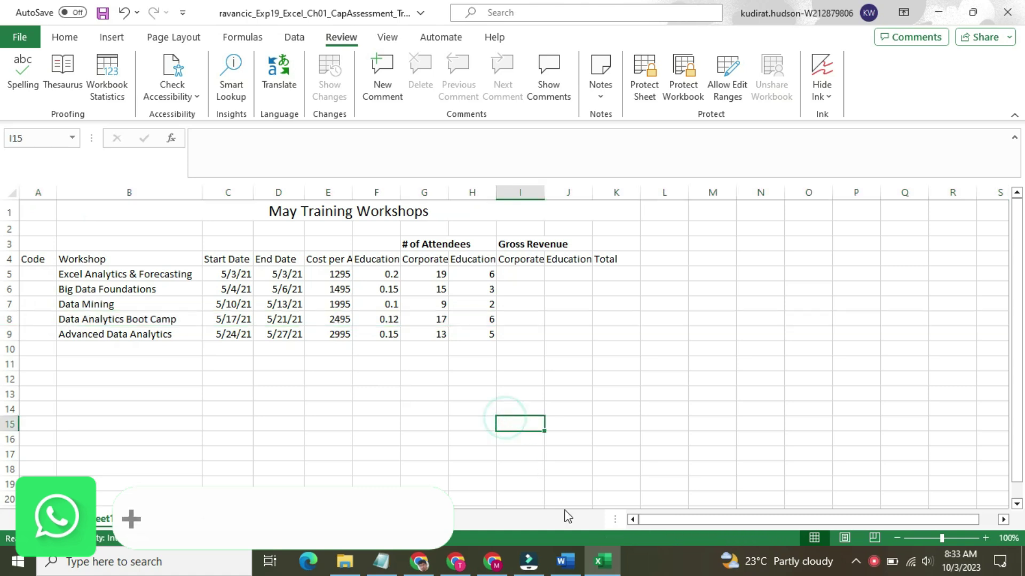
Return to Word and reset the step 4 instruction text to size 9 with no highlighting.
click(569, 563)
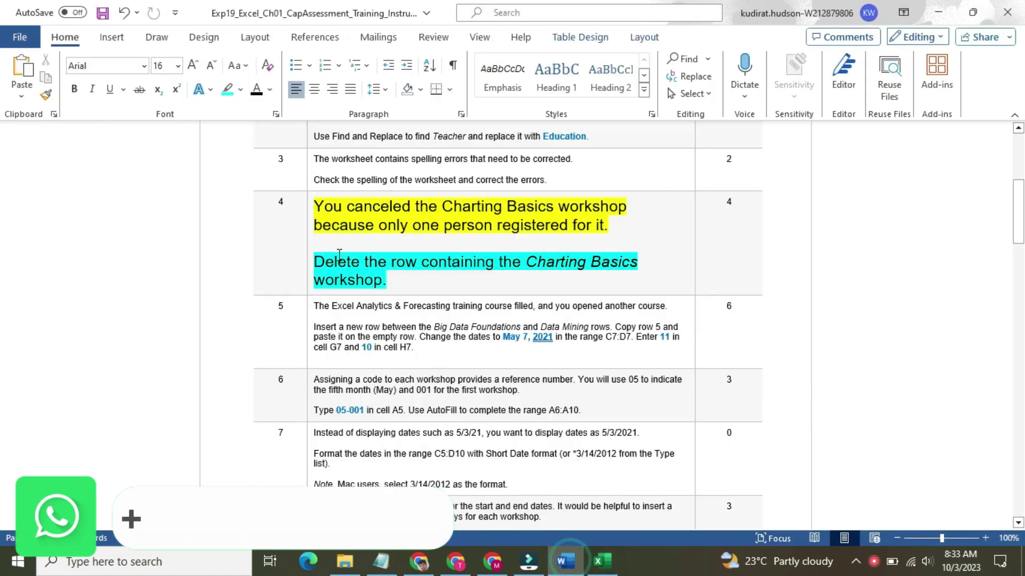
click(308, 223)
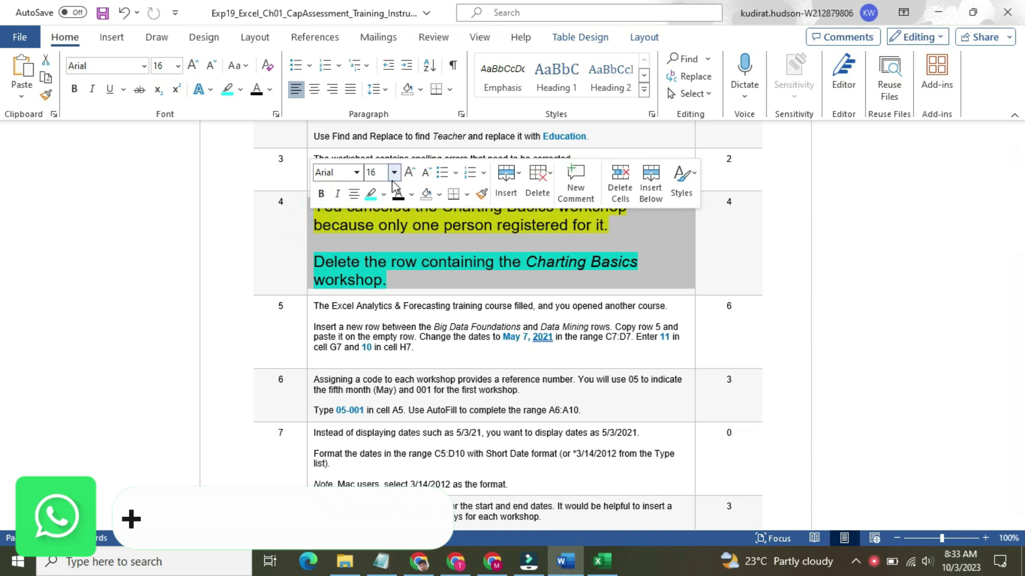
click(393, 173)
click(375, 208)
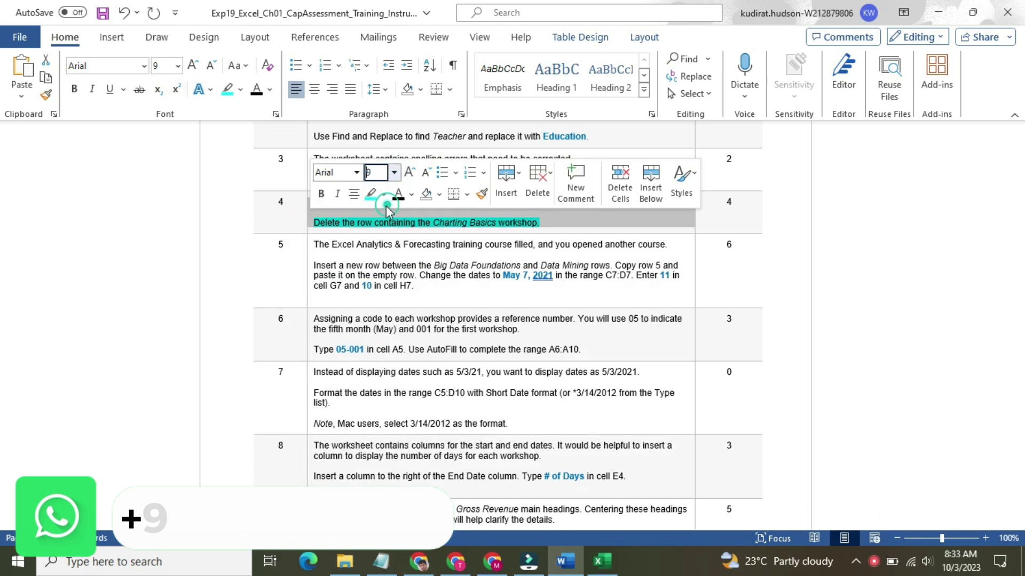
click(383, 194)
click(408, 285)
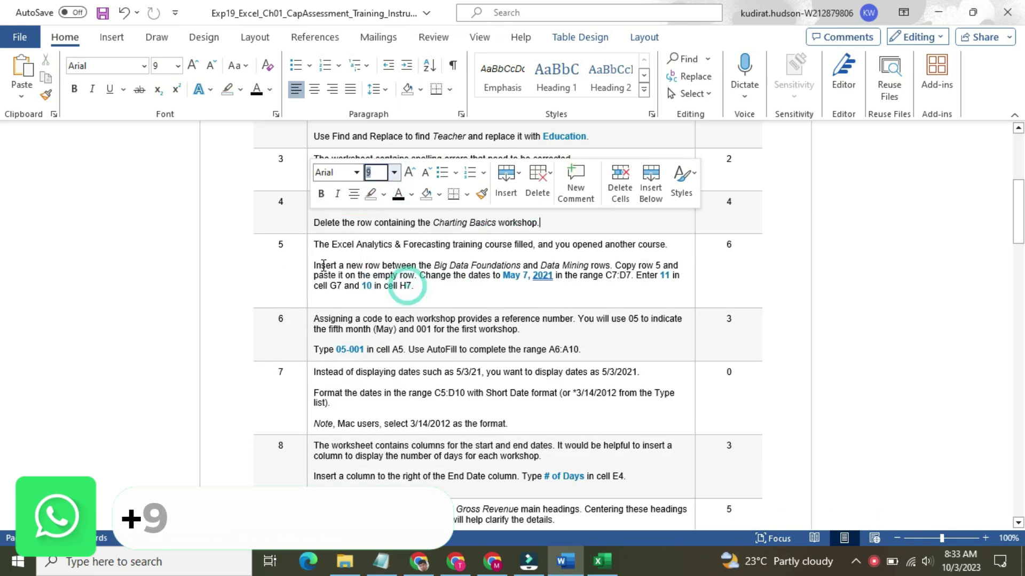
Enlarge the step 5 instruction text to size 16 and highlight it in yellow.
click(308, 254)
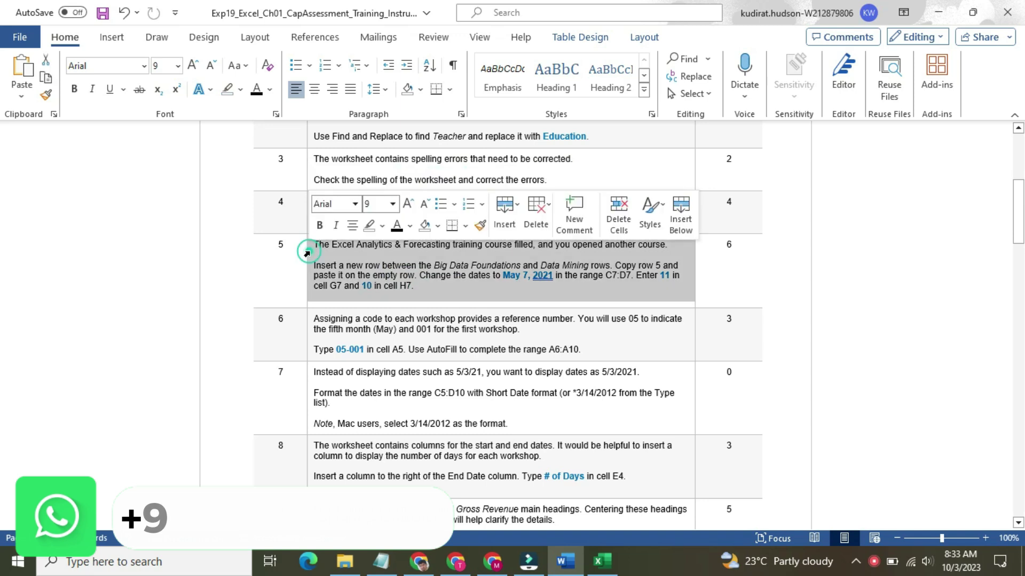
click(393, 204)
click(377, 327)
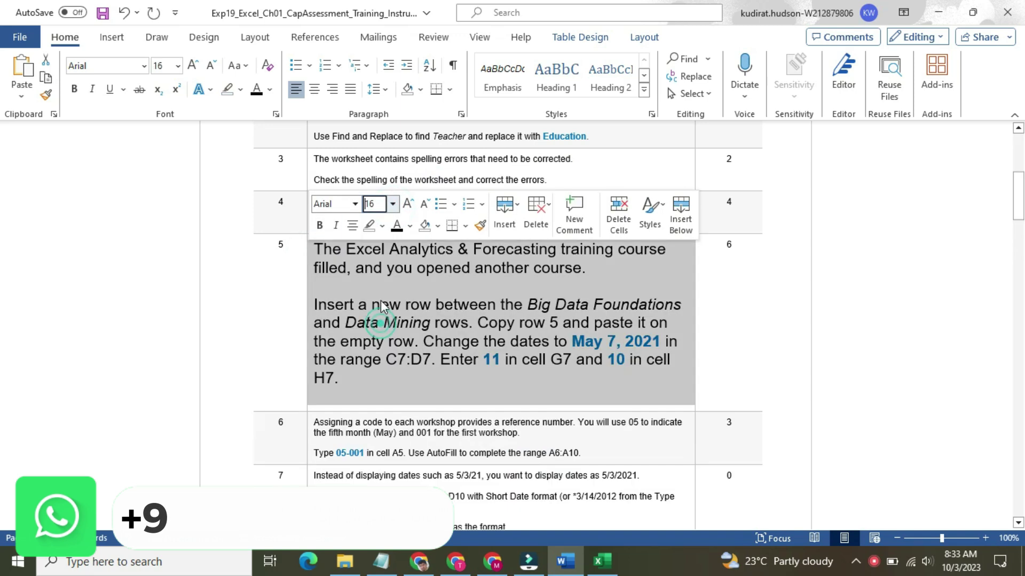
click(382, 226)
click(374, 247)
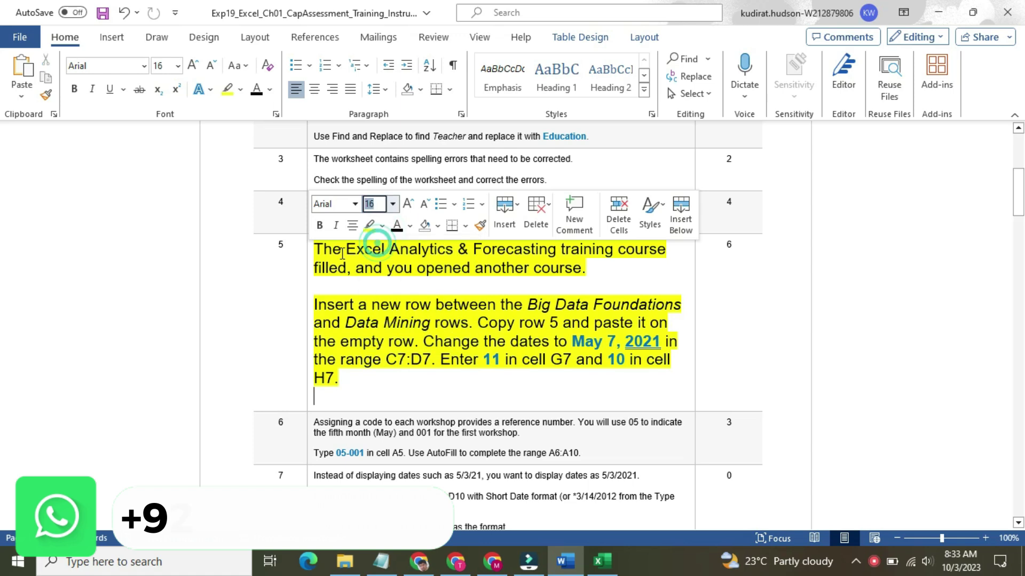
click(331, 249)
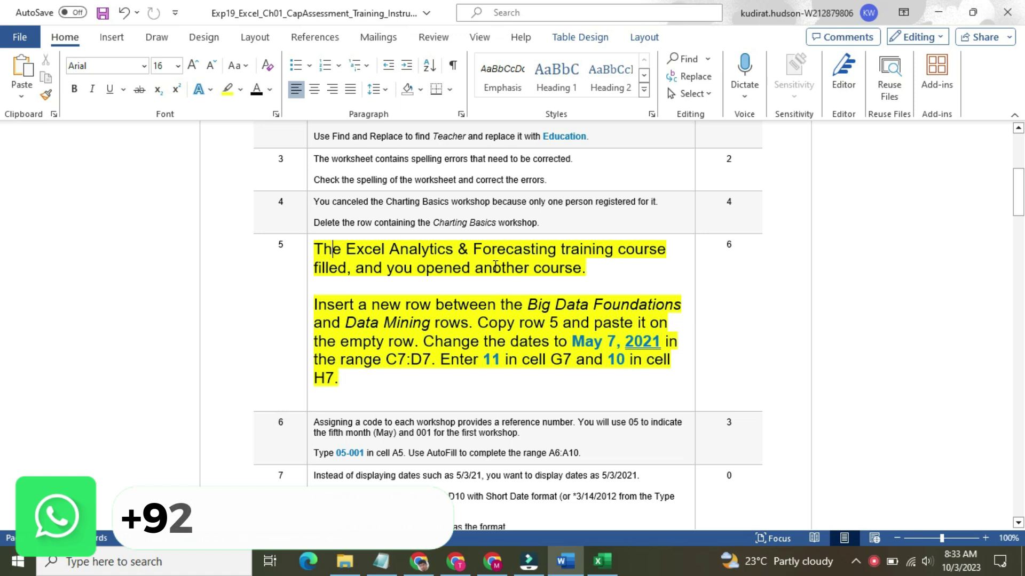
Highlight the step 5 paragraph beginning "Insert a new row" in turquoise.
triple_click(322, 304)
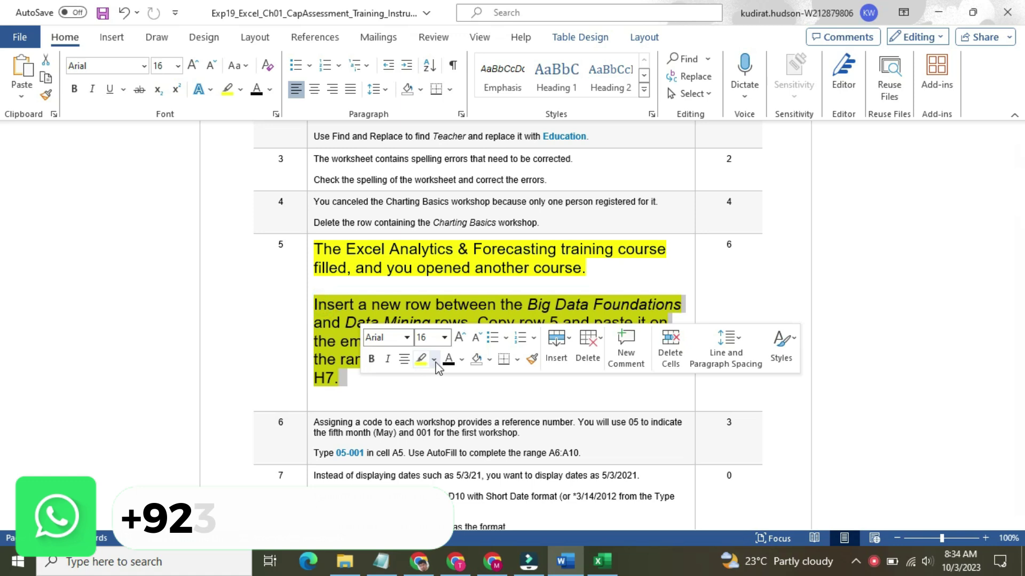
click(434, 359)
click(469, 372)
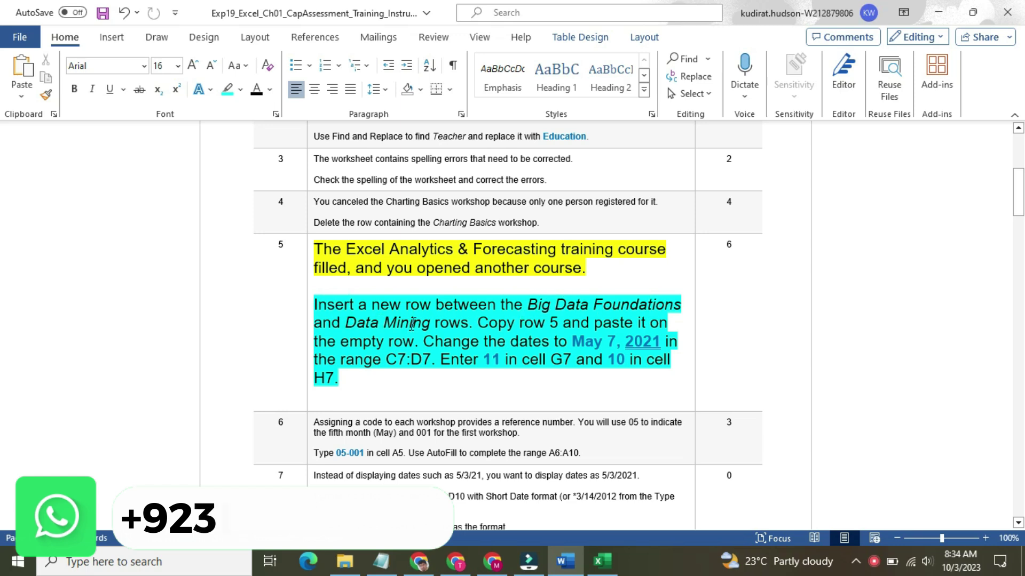
Select step 5's row-insertion sentence, and in Excel insert a blank row between Big Data Foundations and Data Mining.
drag(318, 305, 464, 323)
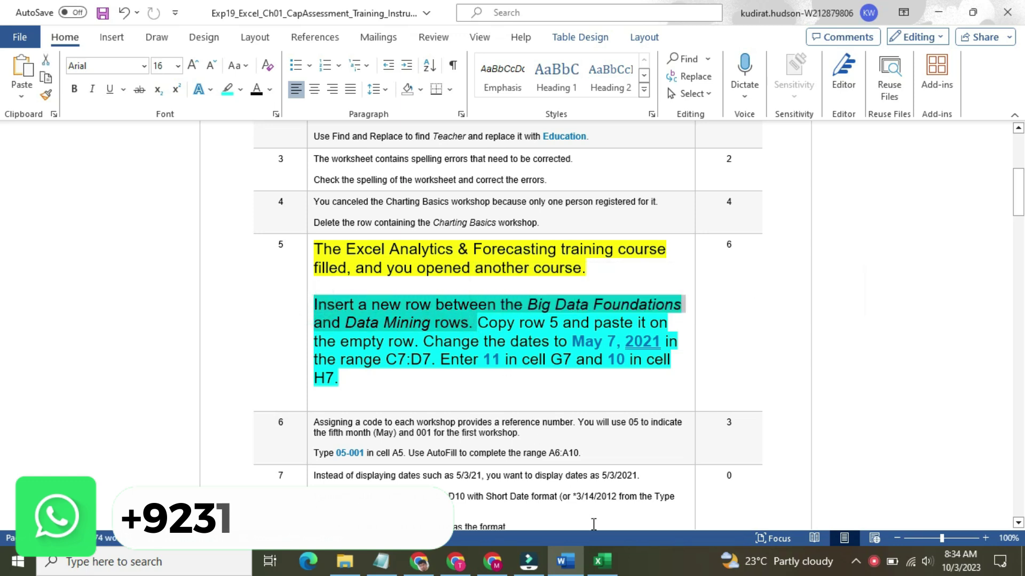
mouse_move(603, 567)
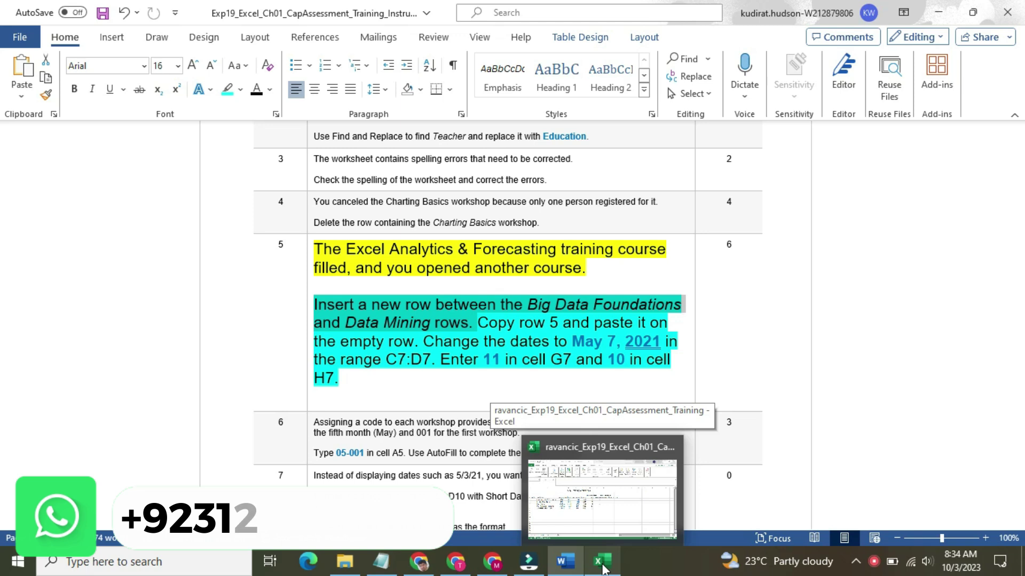
click(603, 567)
click(136, 294)
click(140, 302)
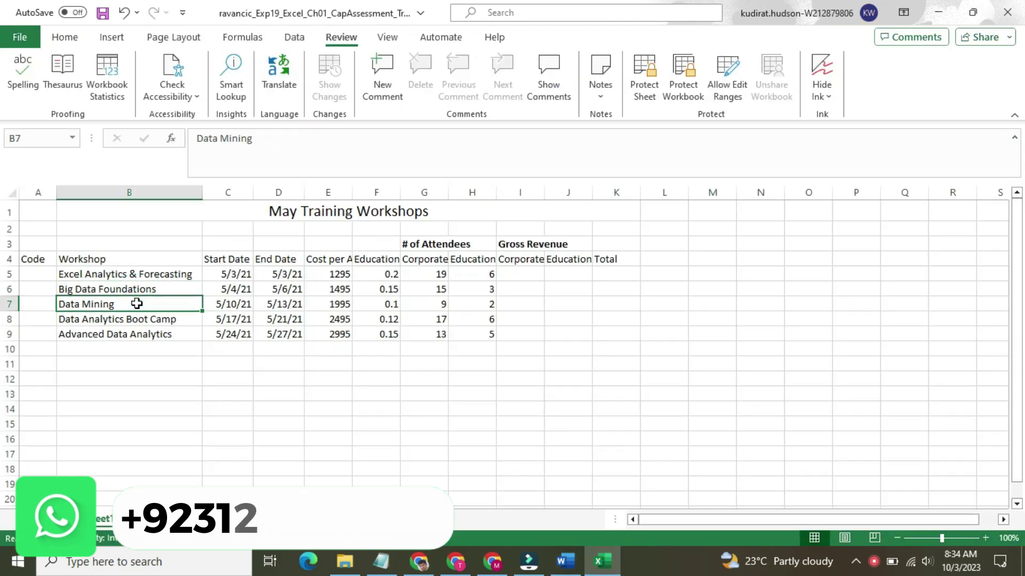
click(22, 306)
right_click(22, 305)
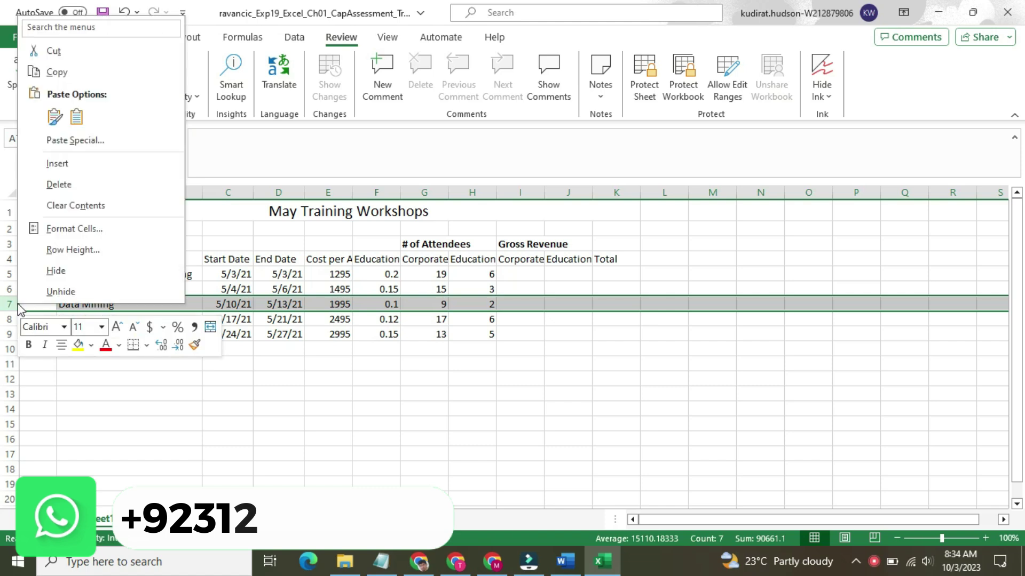
click(92, 163)
click(132, 302)
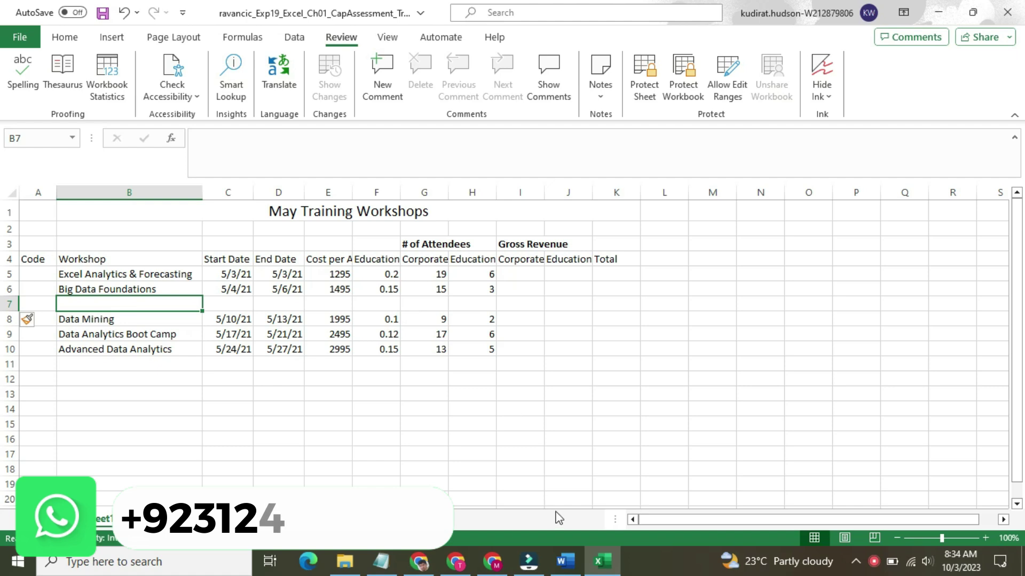
Select the copy-row sentence in Word's step 5, and in Excel copy row 5 into the empty row 7.
click(566, 561)
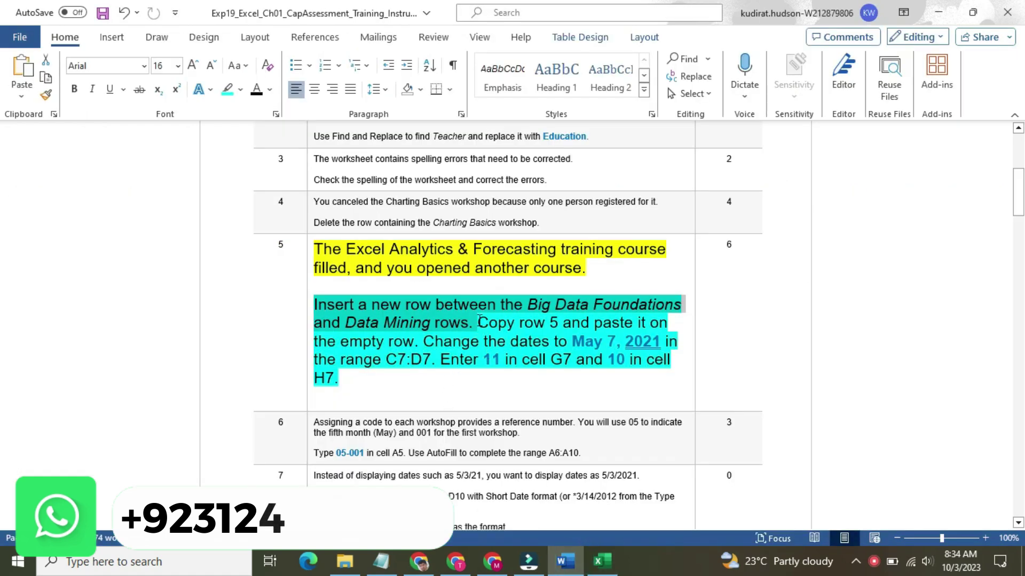
drag(478, 326, 424, 340)
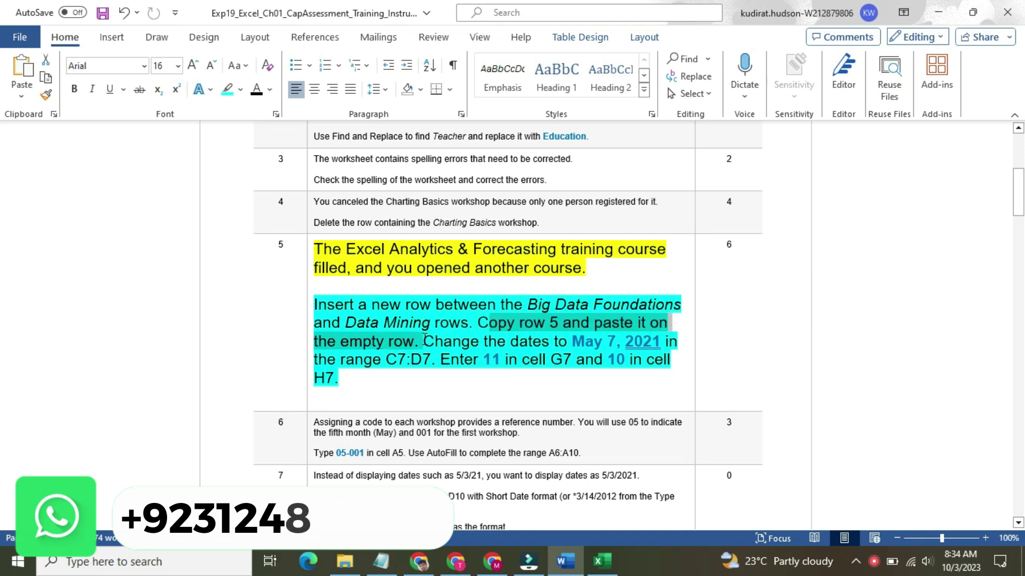
click(602, 561)
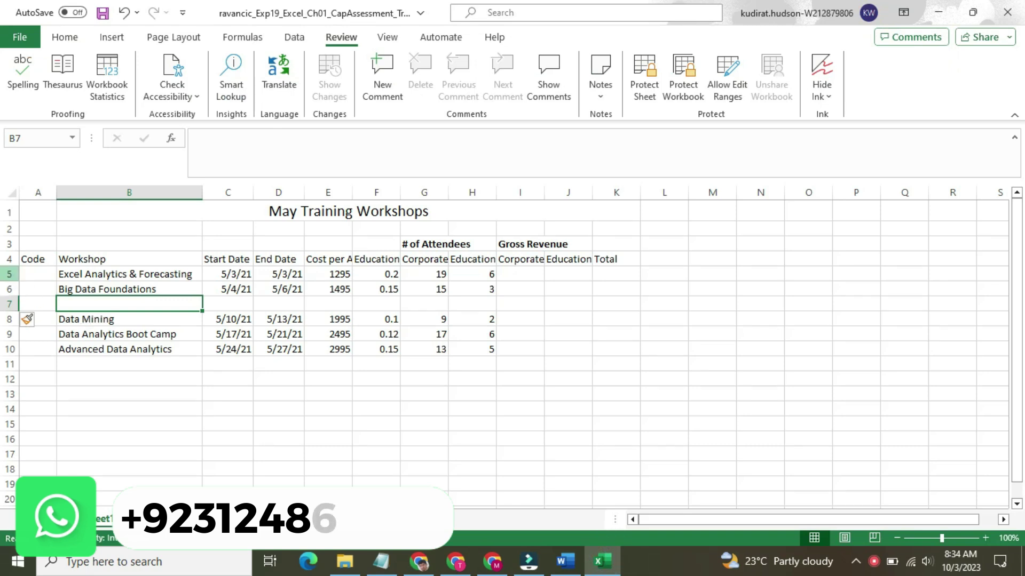
click(10, 275)
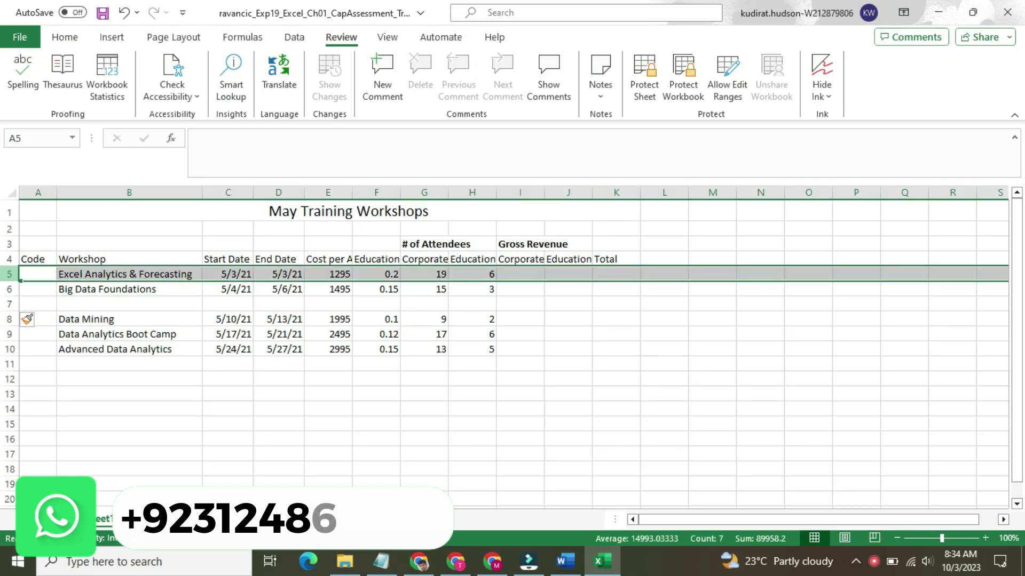
key(ctrl+c)
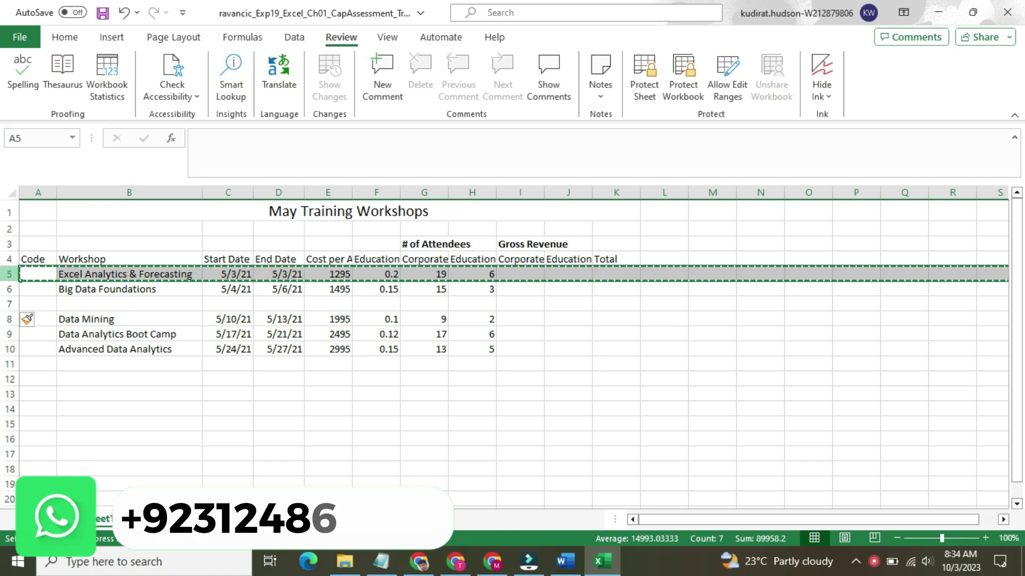
click(10, 304)
key(ctrl+v)
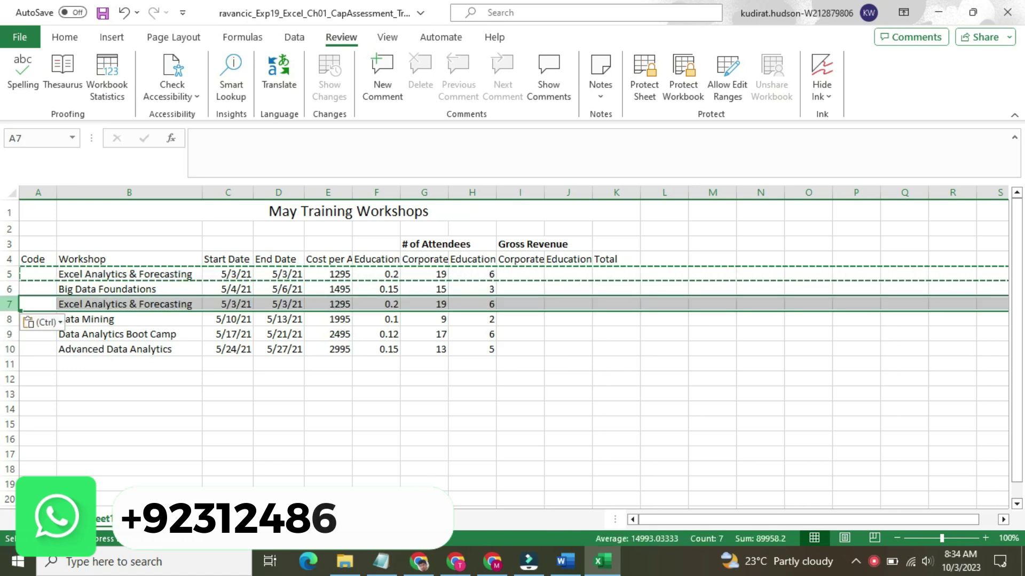
key(Escape)
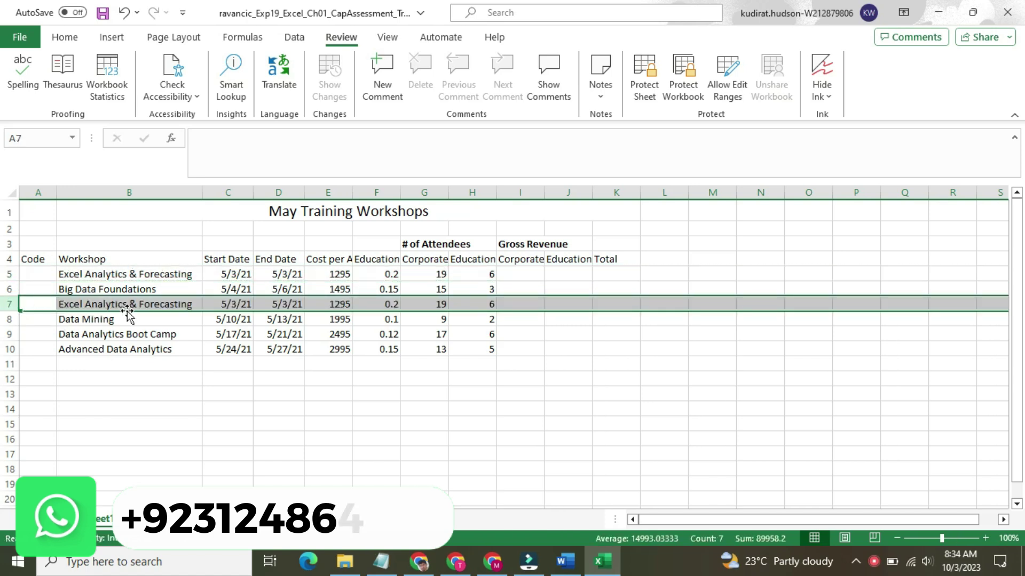
Select the date-change sentence in Word's step 5, and in Excel change the start date in C7 to 5/10/2021.
click(555, 552)
drag(430, 342, 441, 362)
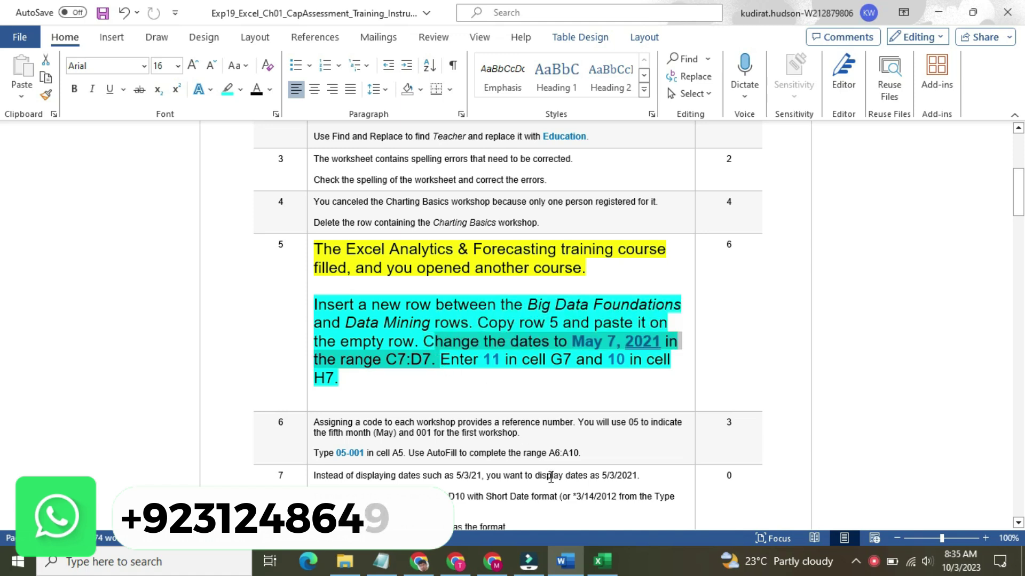
click(602, 562)
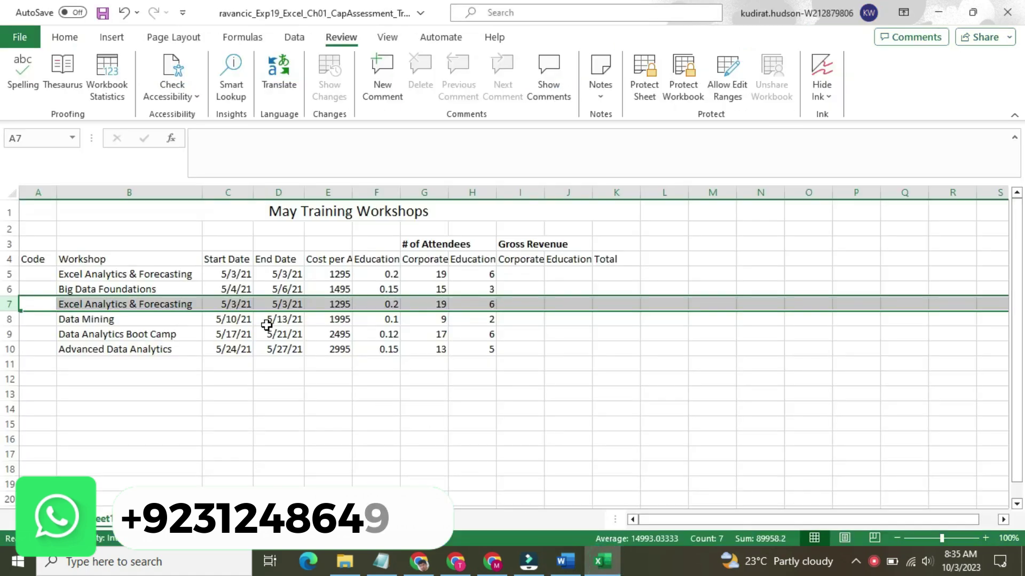
click(238, 304)
double_click(211, 139)
key(BackSpace)
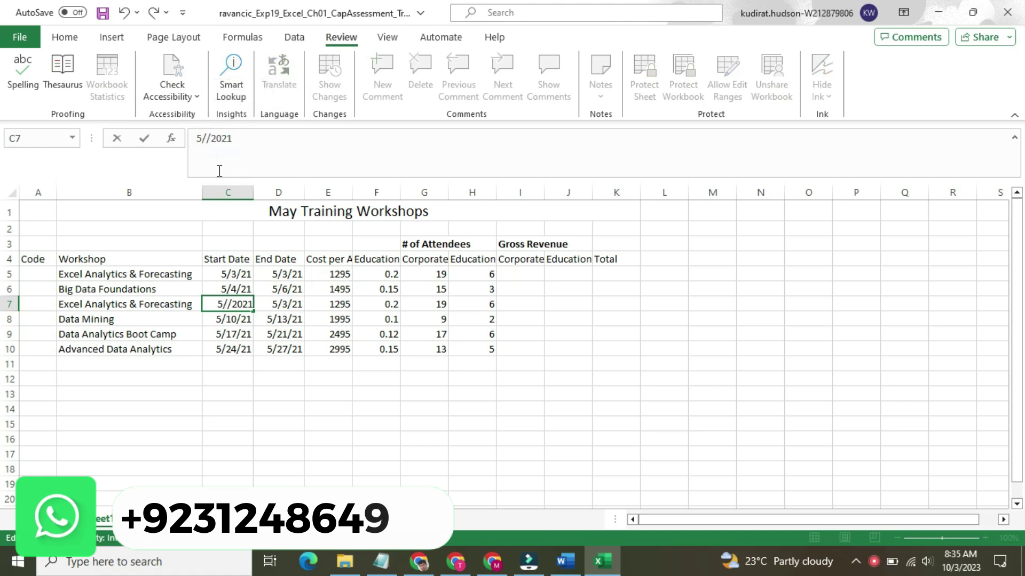
text(10)
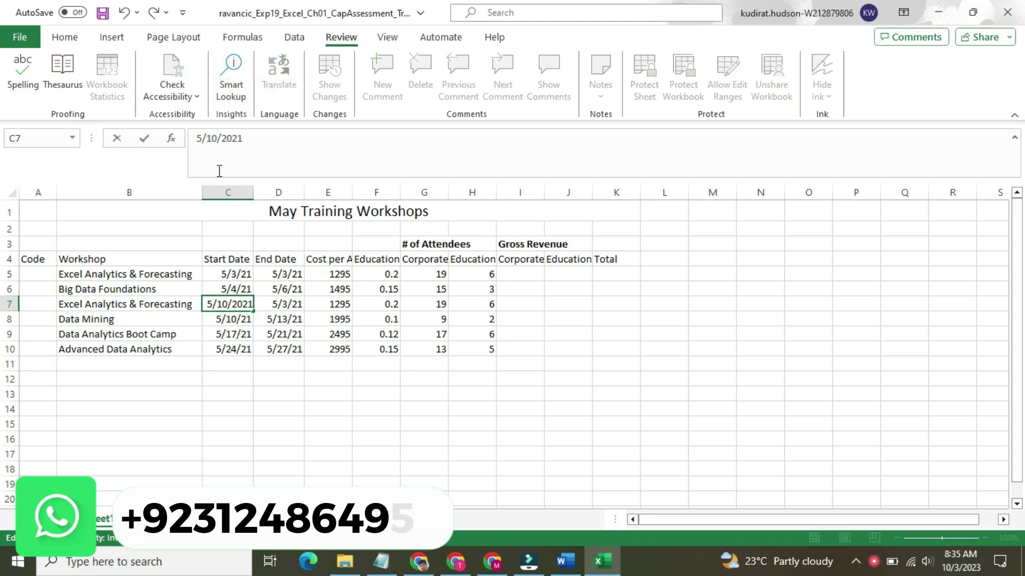
Change the end date in cell D7 to 5/13/2021.
click(283, 302)
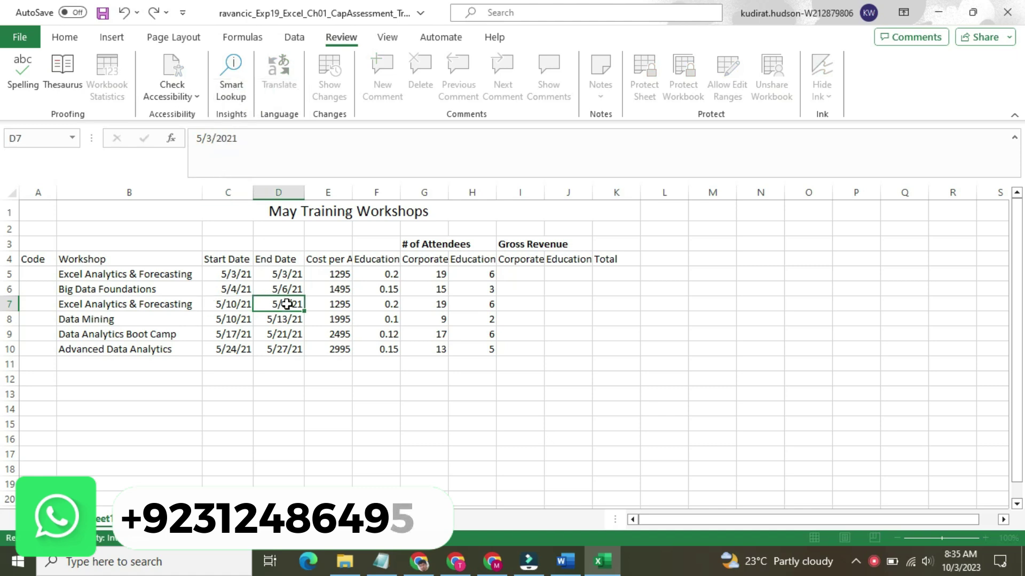
click(208, 139)
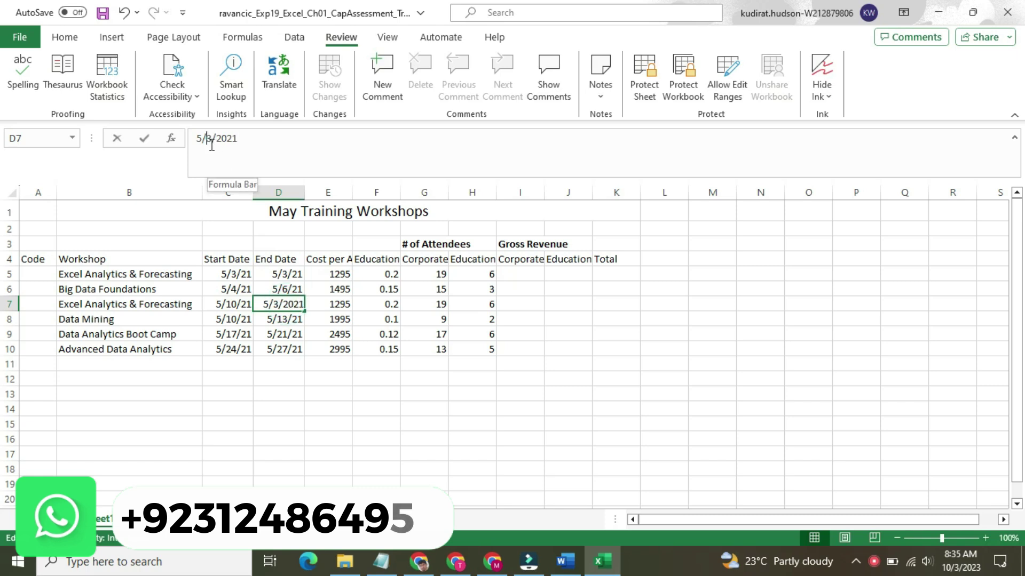
text(1)
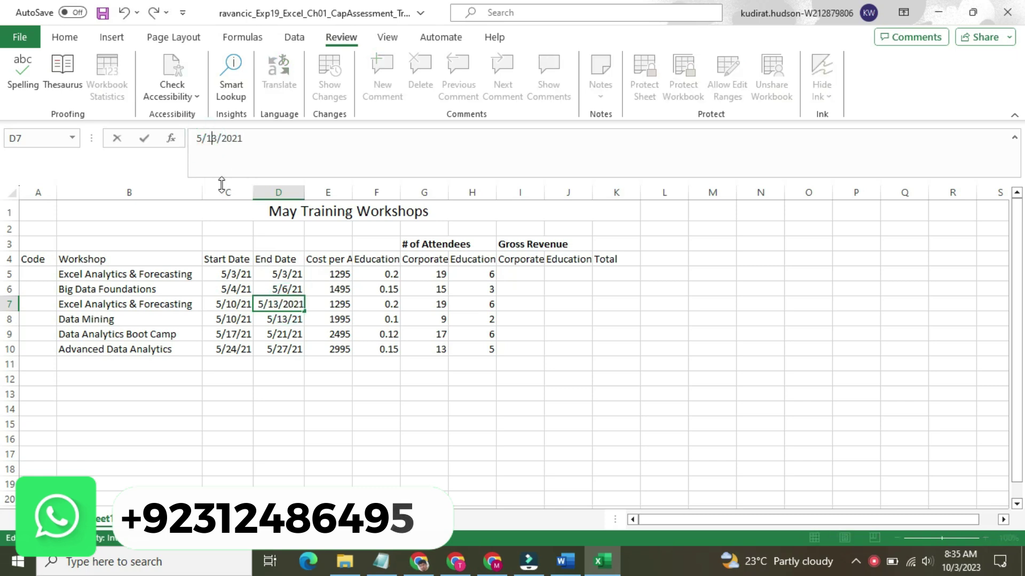
key(Return)
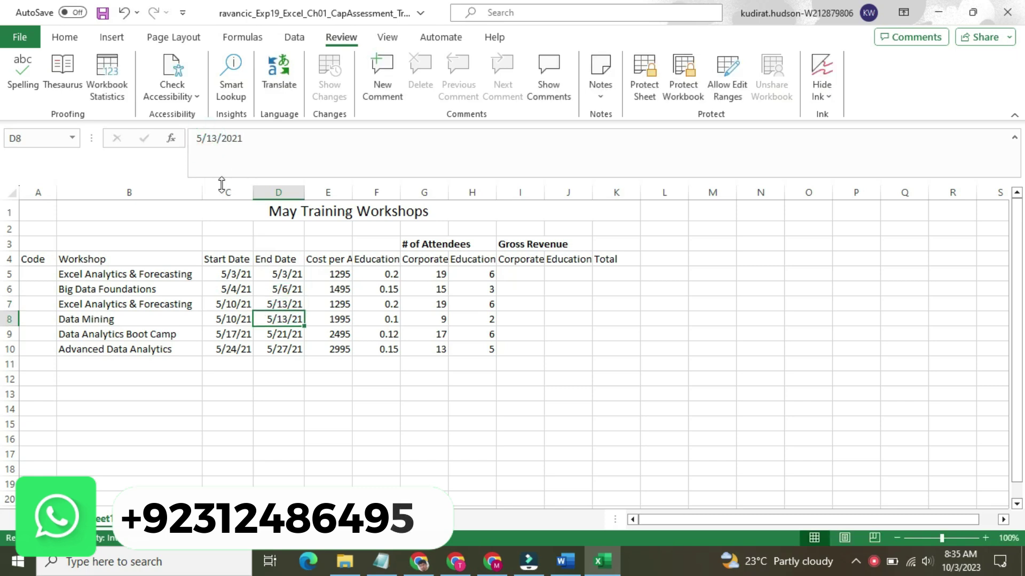
Select the cell G7 instruction in Word's step 5, and in Excel set the corporate attendees in G7 to 11.
click(291, 303)
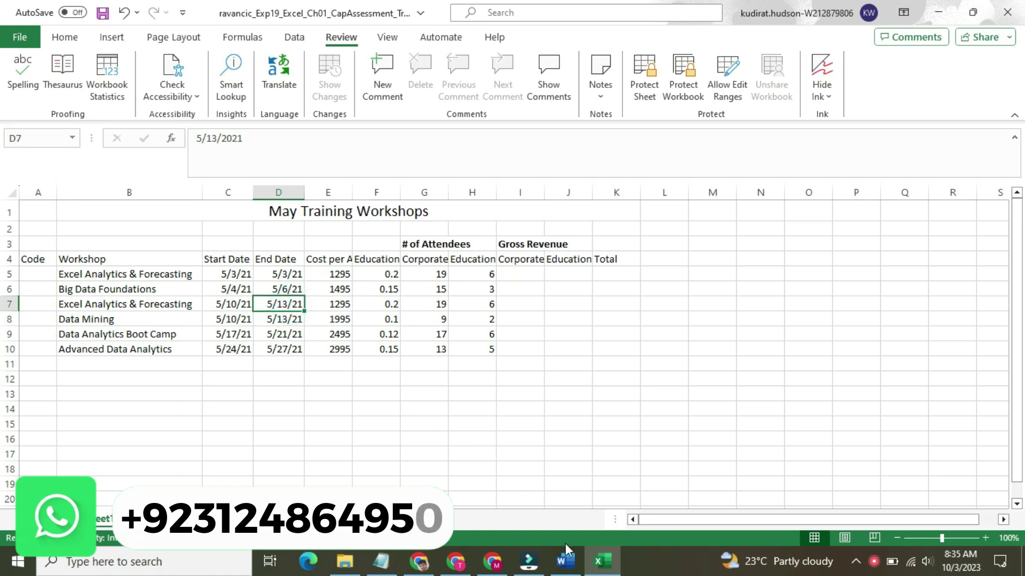
click(565, 560)
drag(441, 361, 569, 363)
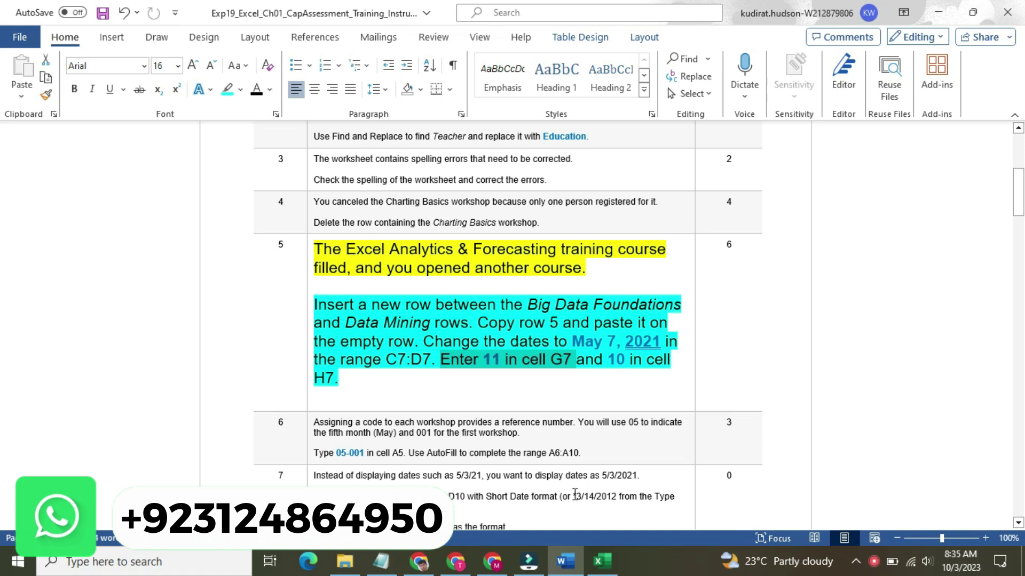
mouse_move(595, 563)
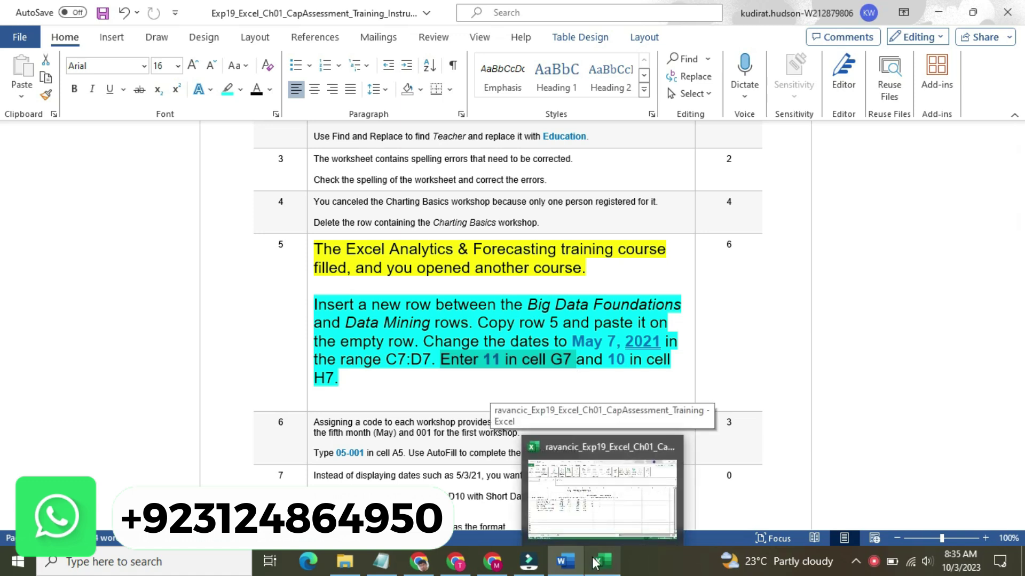
click(596, 562)
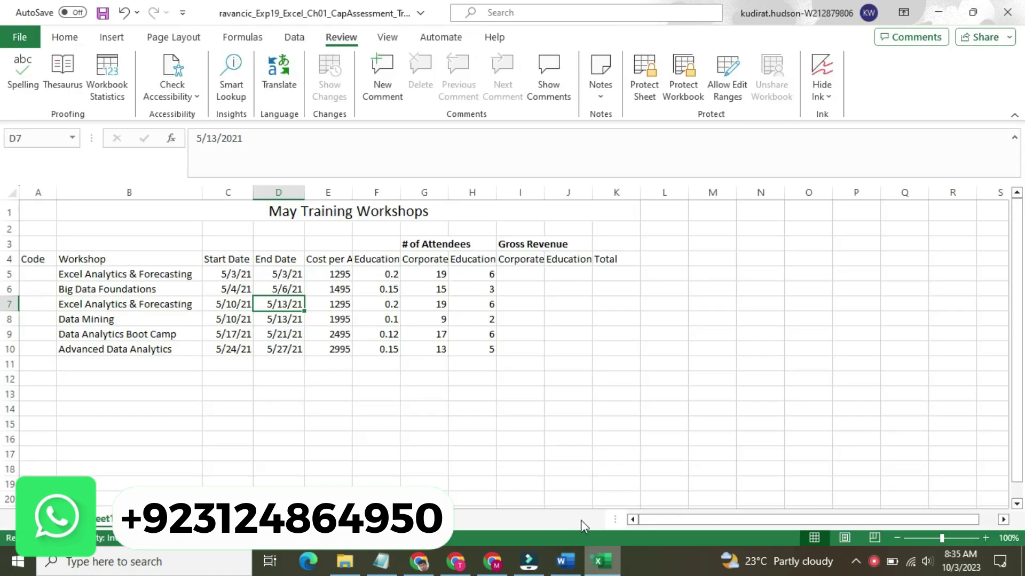
click(422, 302)
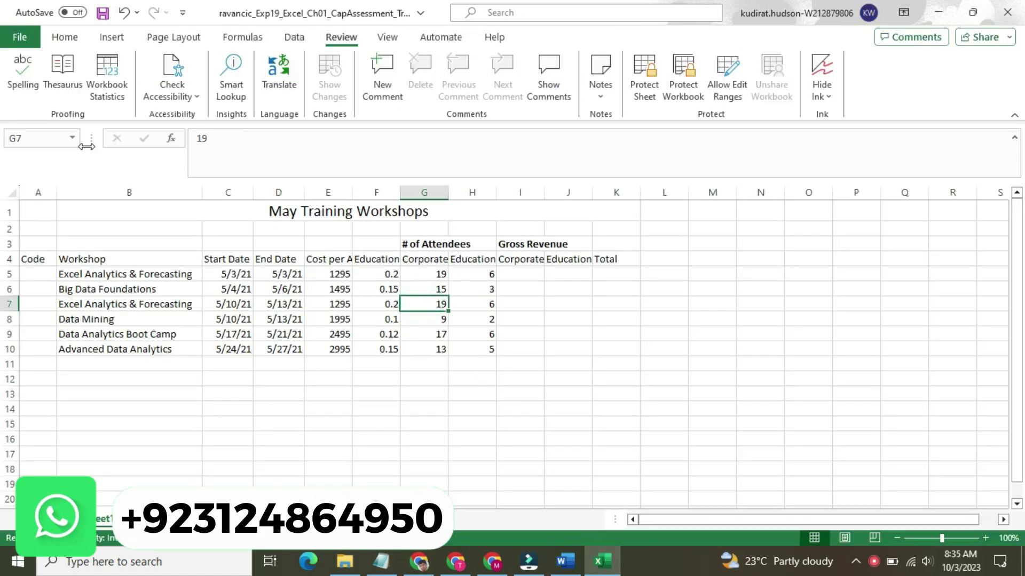
click(210, 139)
key(BackSpace)
key(BackSpace)
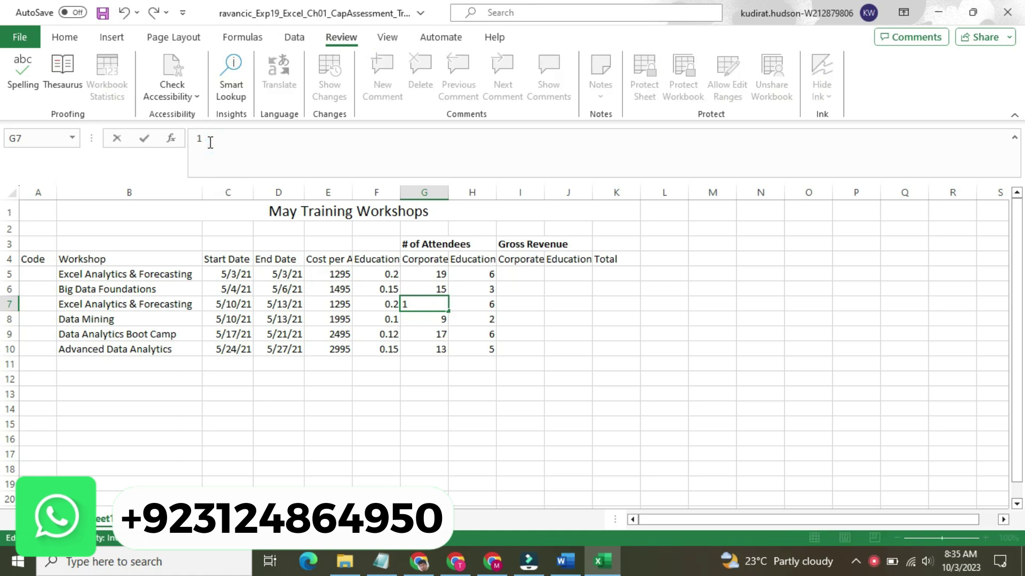
key(Return)
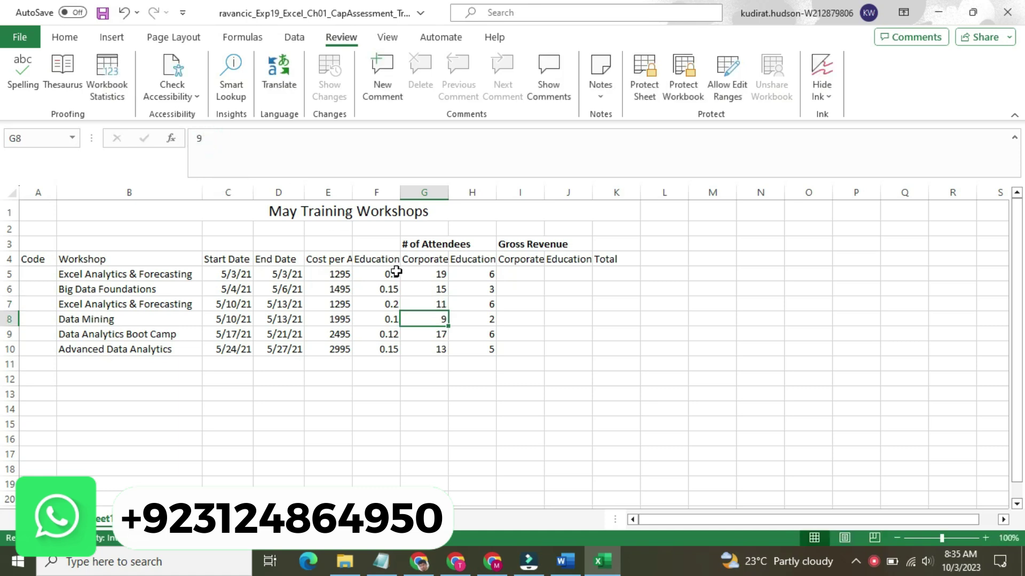
Select the cell H7 instruction in Word's step 5, and in Excel set the education attendees in H7 to 10.
click(566, 561)
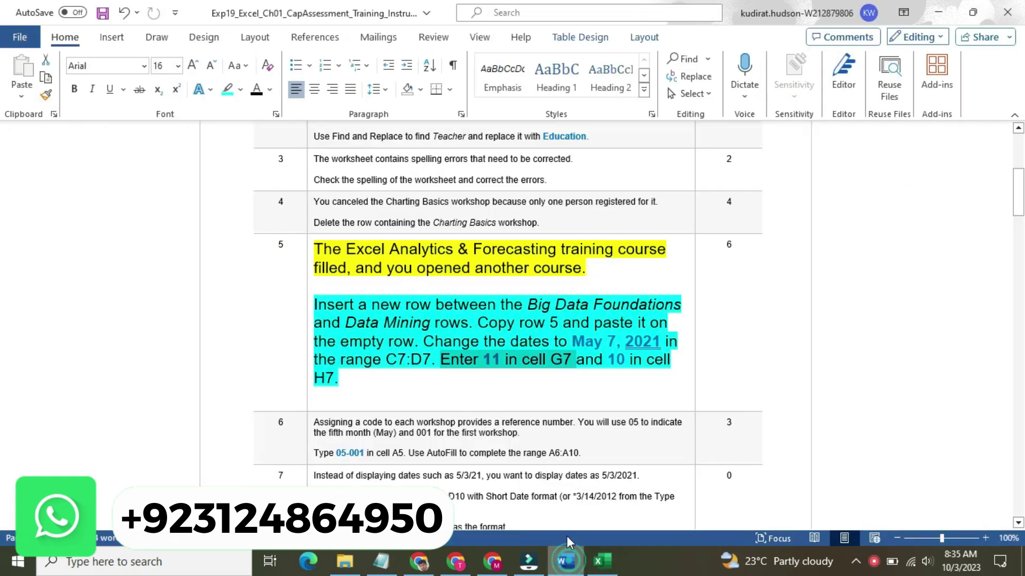
drag(577, 359, 602, 375)
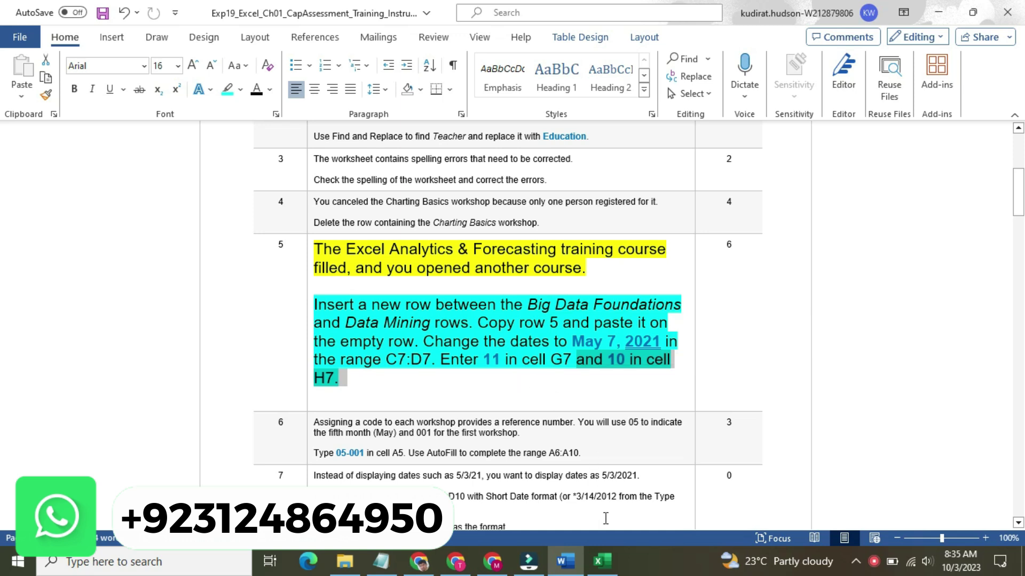
click(605, 566)
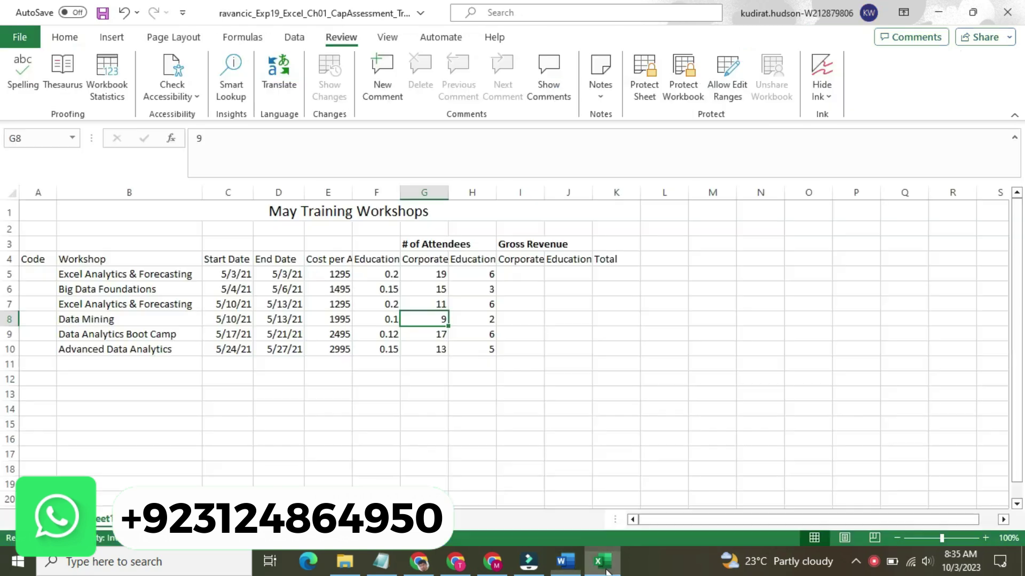
click(480, 305)
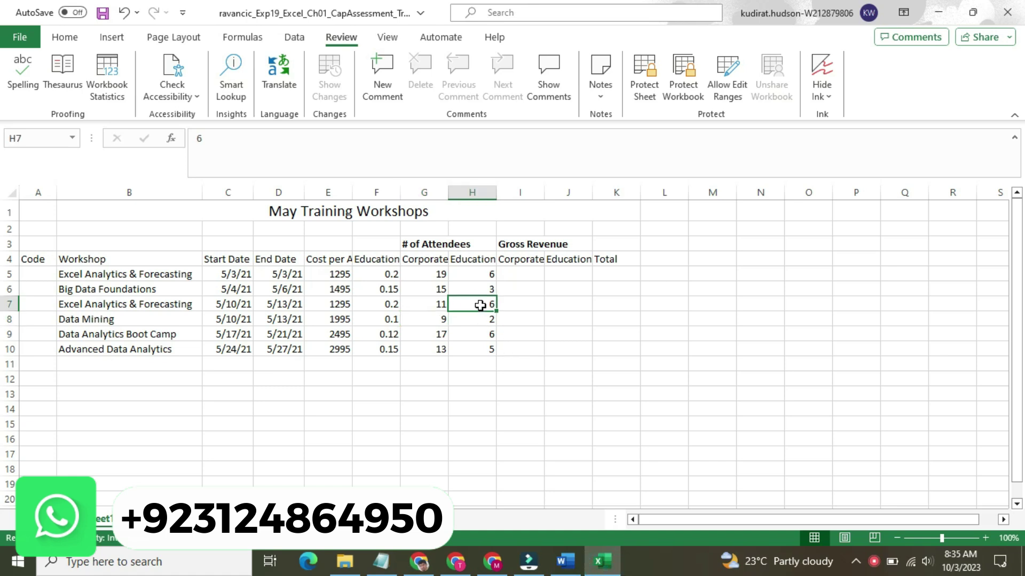
click(305, 154)
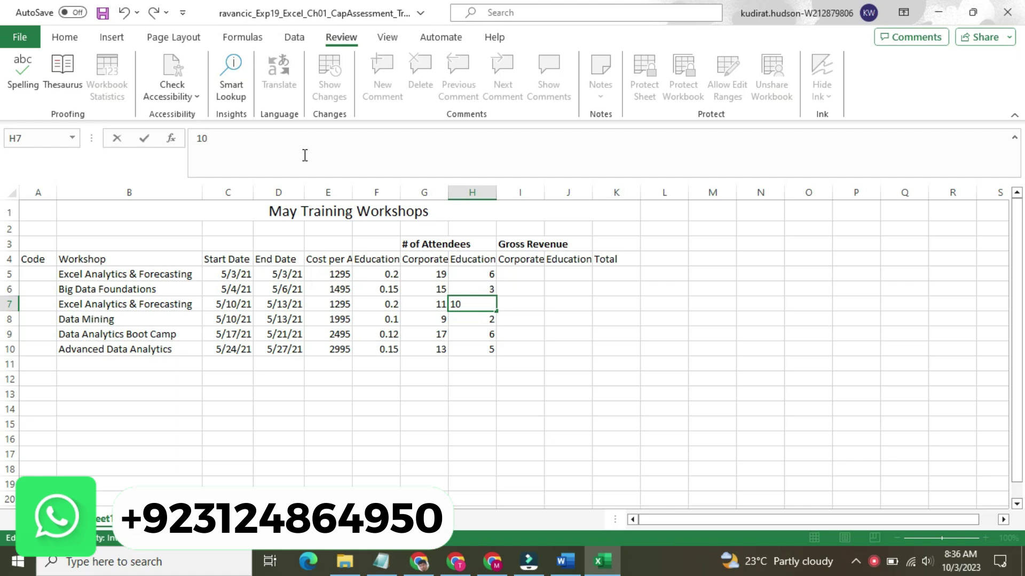
key(Return)
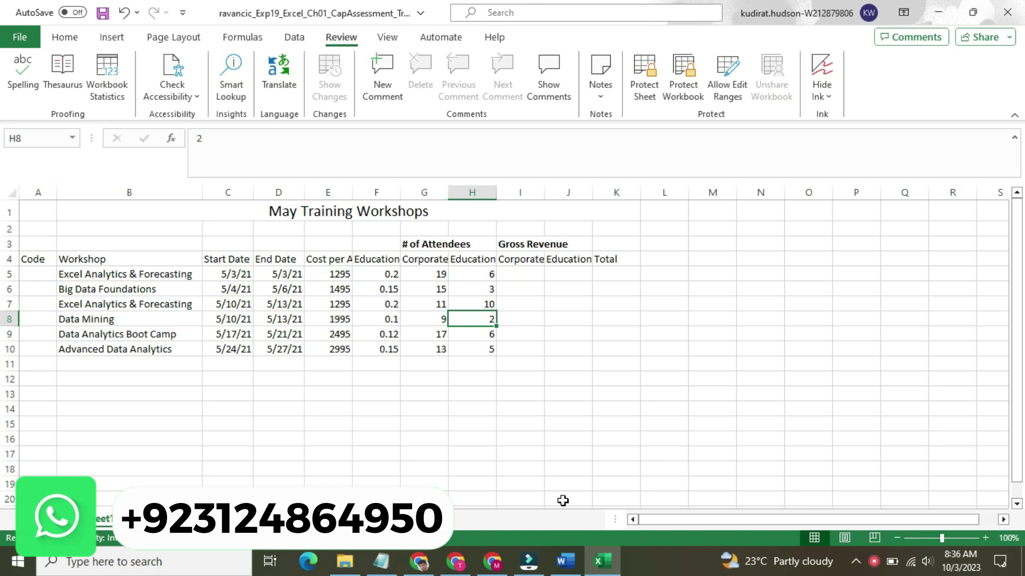
In Word, set step 5's instruction text back to 9 pt and remove its highlighting.
mouse_move(564, 561)
click(507, 501)
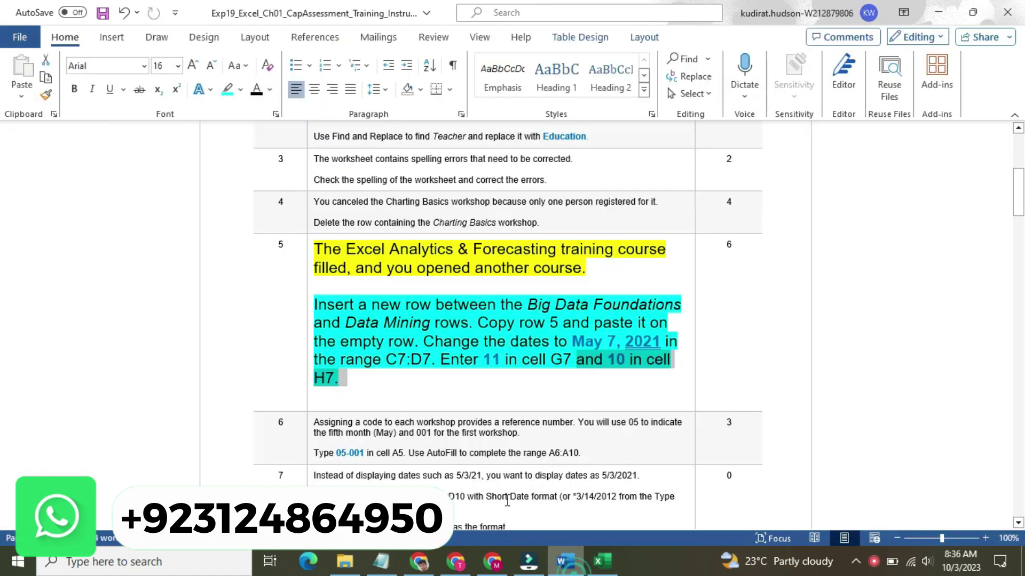
click(308, 275)
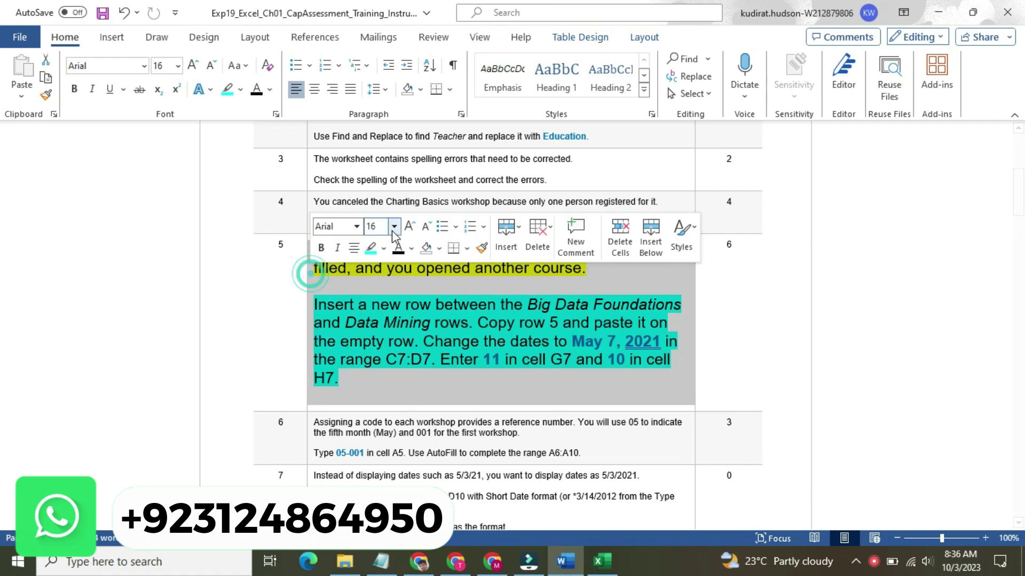
click(393, 226)
click(392, 261)
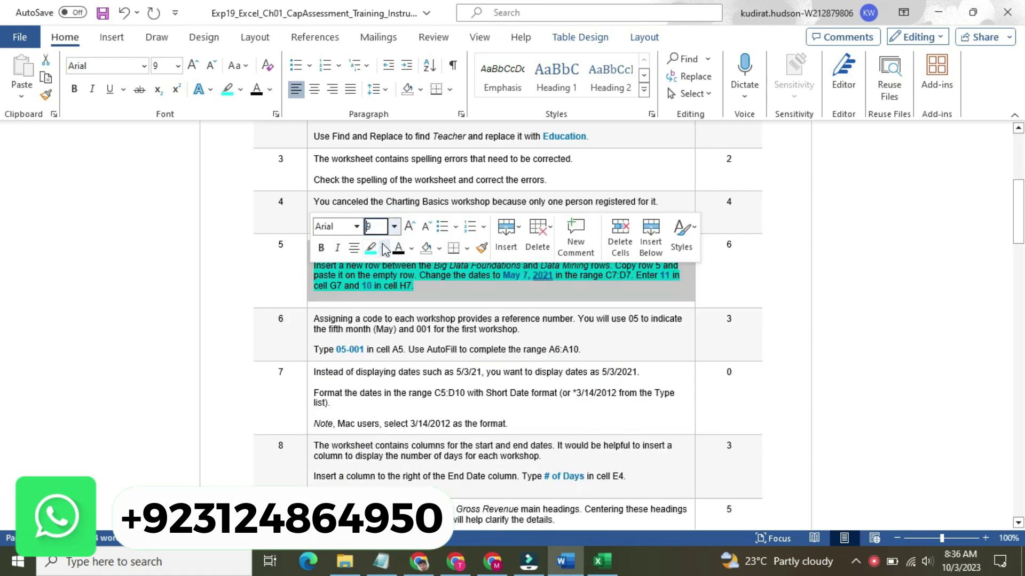
click(383, 248)
click(414, 339)
click(493, 327)
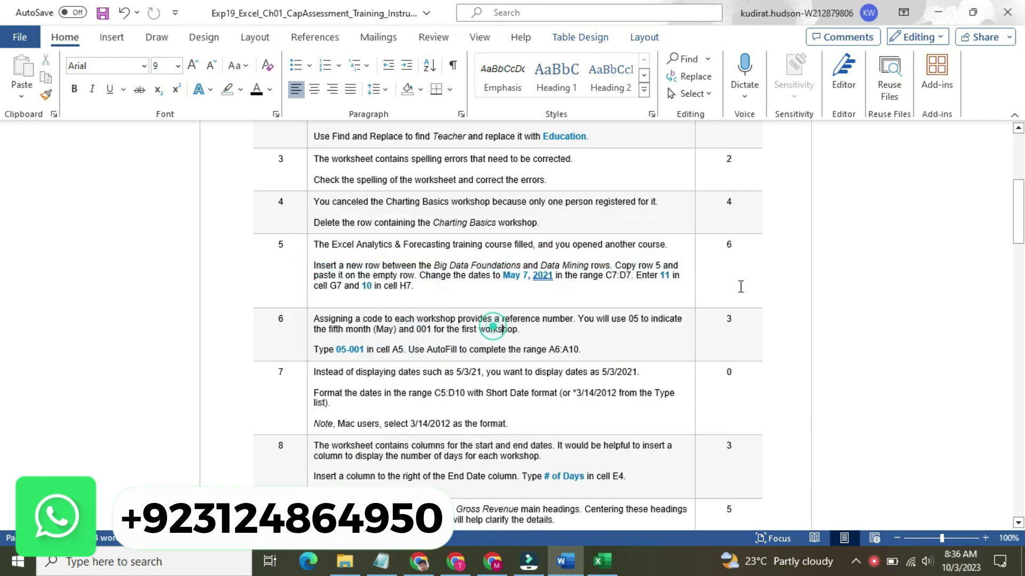
Enlarge step 6's instruction text to 16 pt and highlight it in yellow.
drag(1023, 199, 1023, 221)
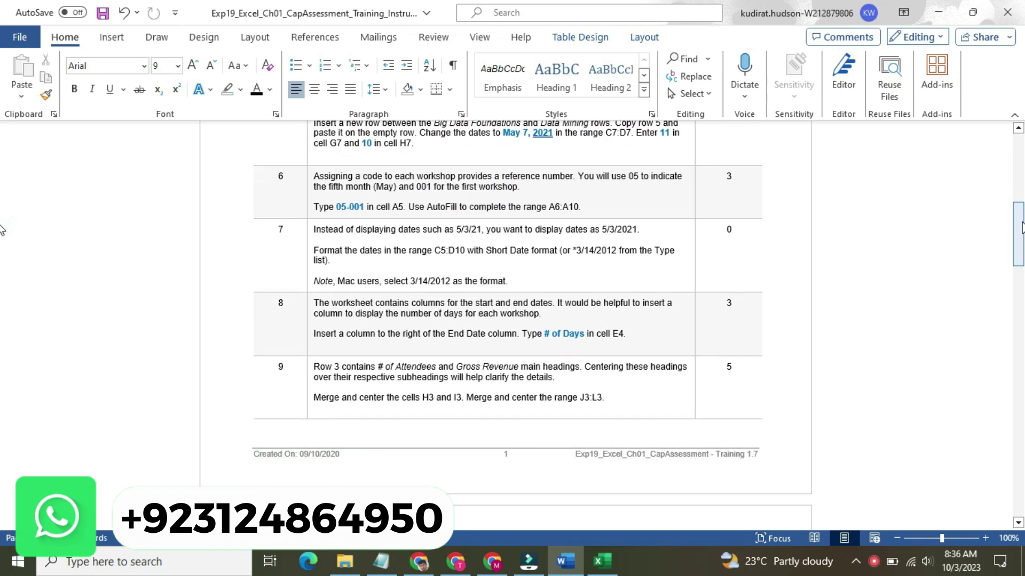
click(306, 196)
click(393, 148)
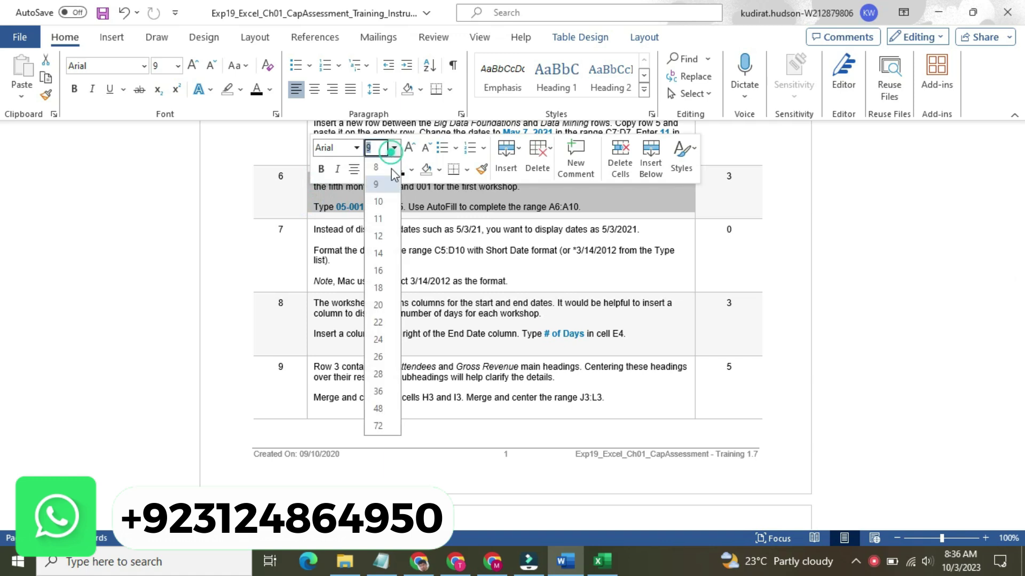
click(378, 271)
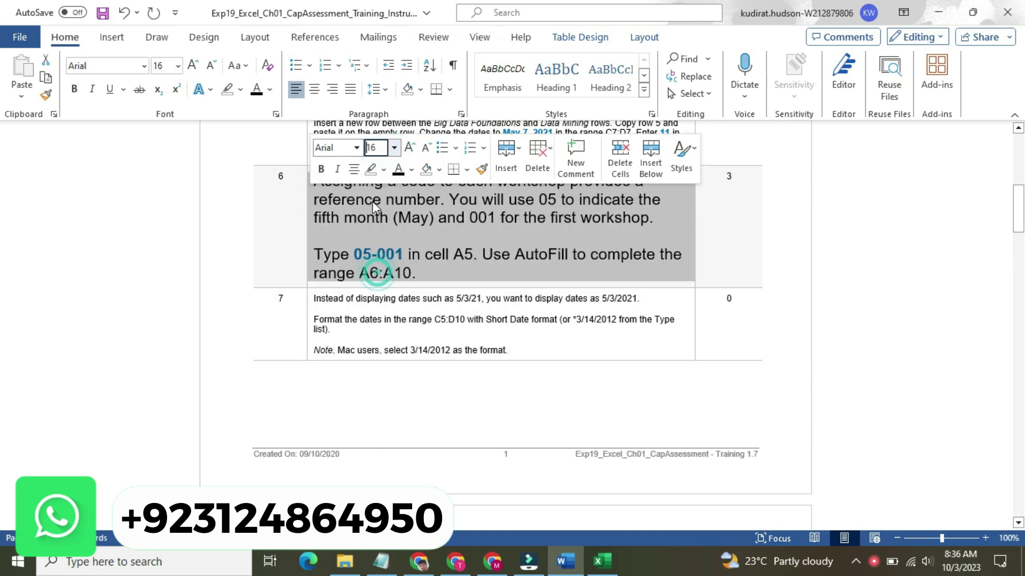
click(383, 170)
click(375, 191)
click(362, 181)
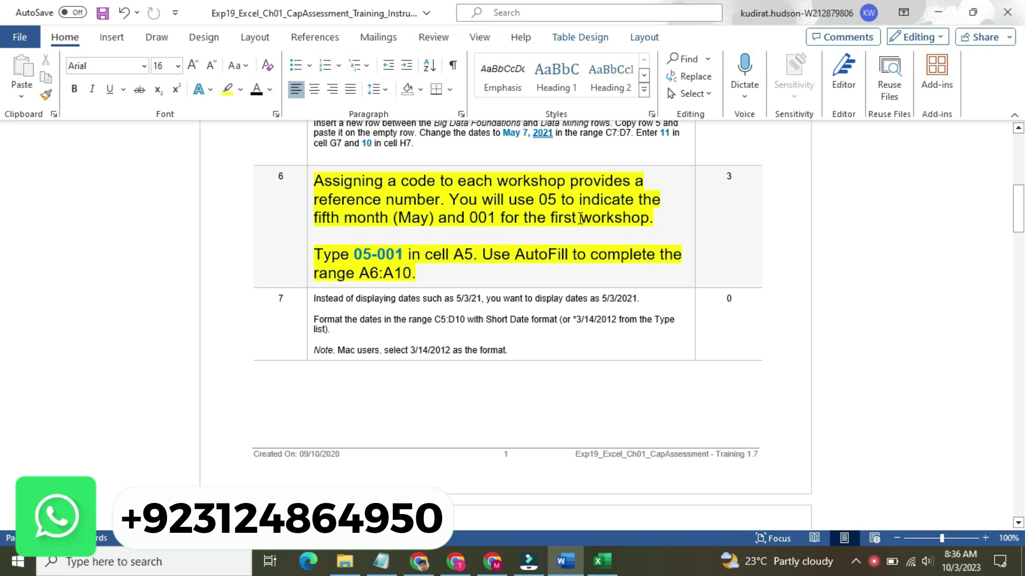
Highlight step 6's second paragraph, about the 05-001 code and AutoFill, in turquoise.
drag(319, 246, 423, 270)
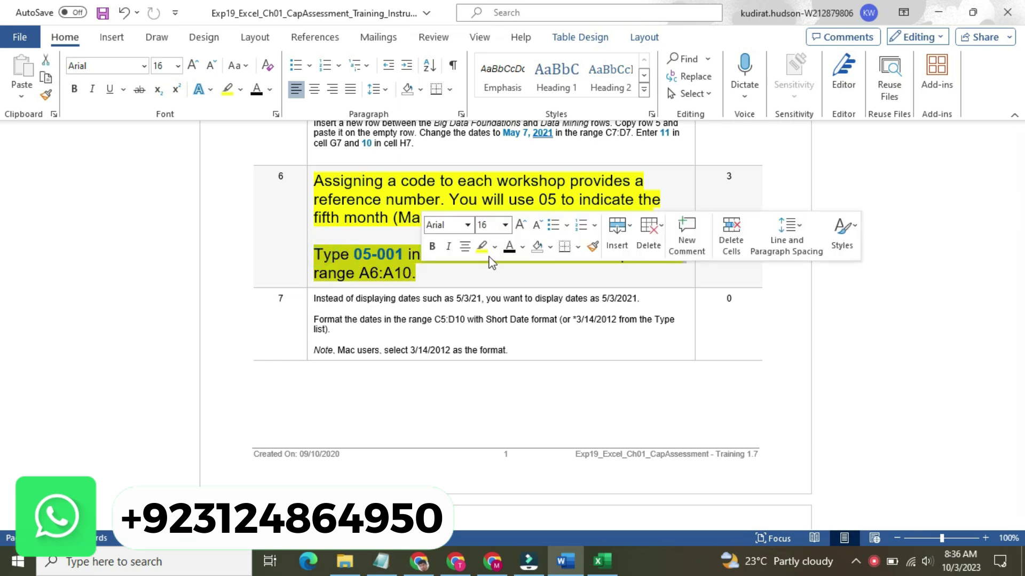
click(493, 248)
click(530, 268)
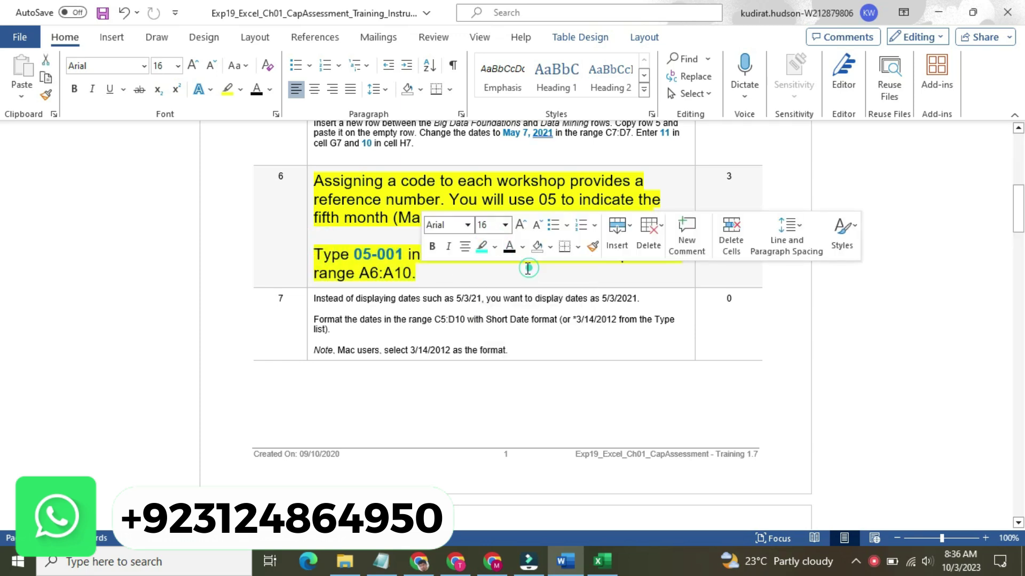
Copy the code 05-001 from Word's step 6 and enter it in cell A5 of the Excel sheet.
drag(355, 256, 398, 257)
key(ctrl+c)
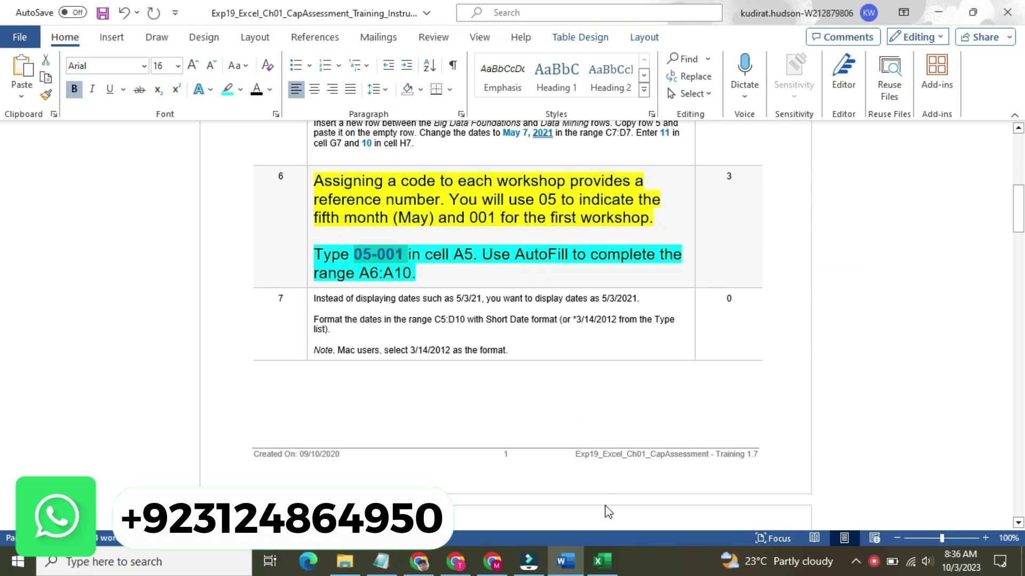
click(602, 561)
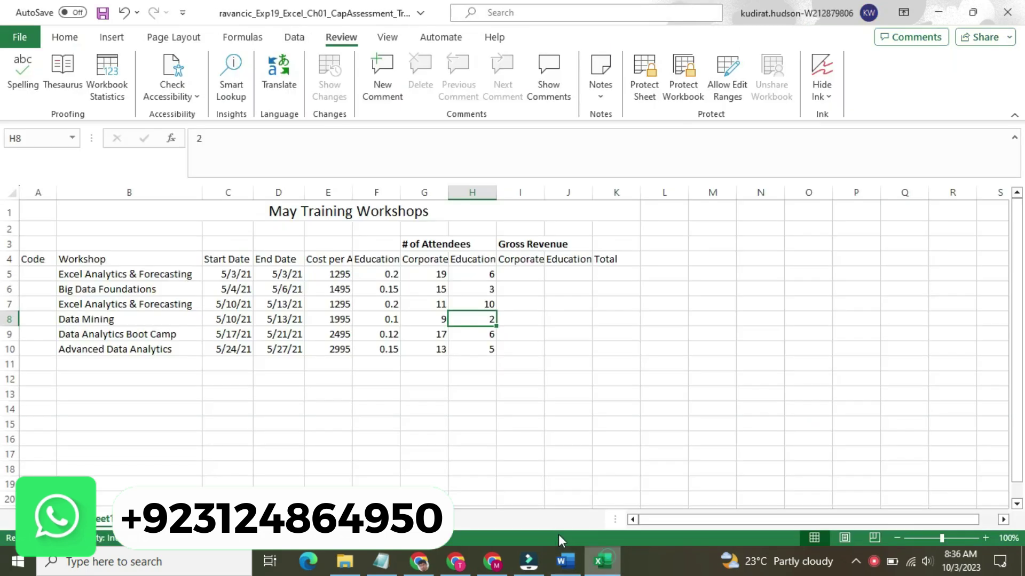
click(40, 276)
click(227, 174)
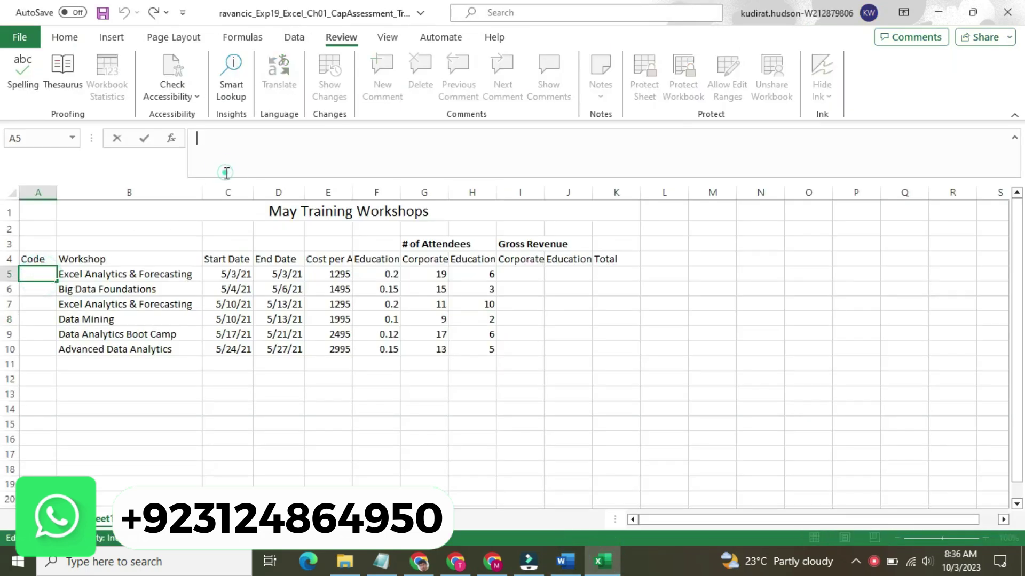
key(ctrl+v)
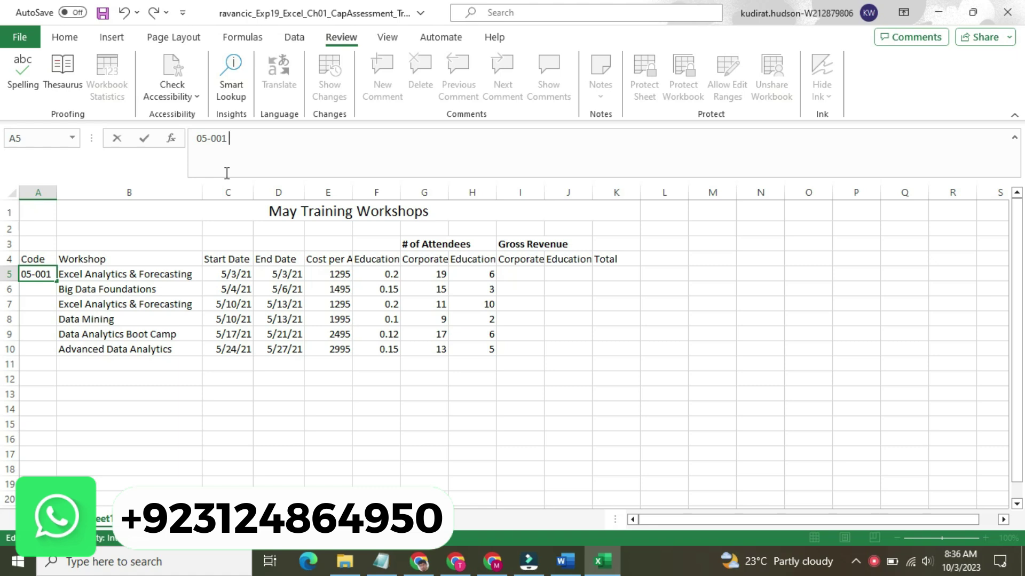
key(Return)
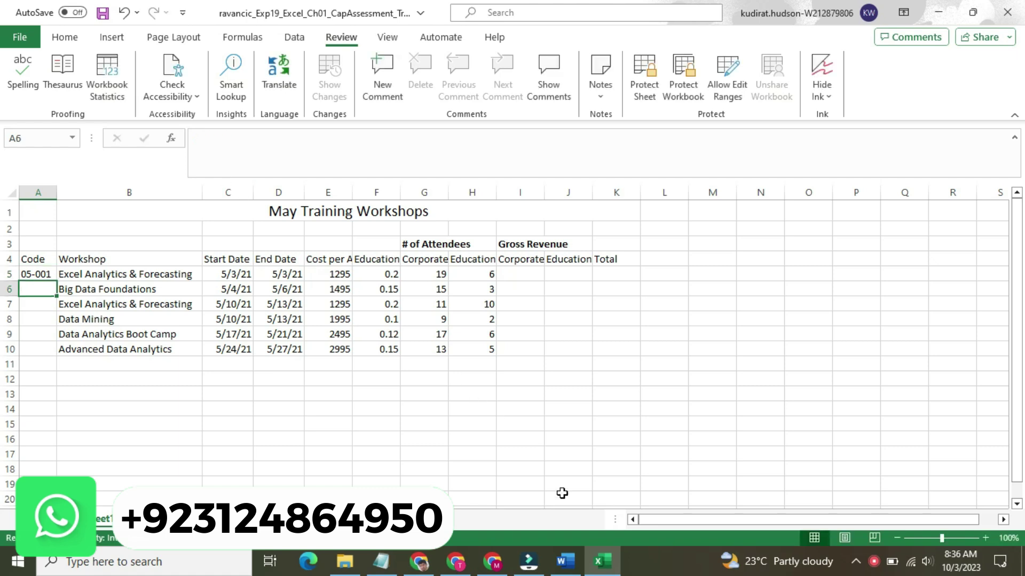
Check step 6 in Word, AutoFill the code from A5 through A10 in Excel, and return to the Word instructions.
click(564, 561)
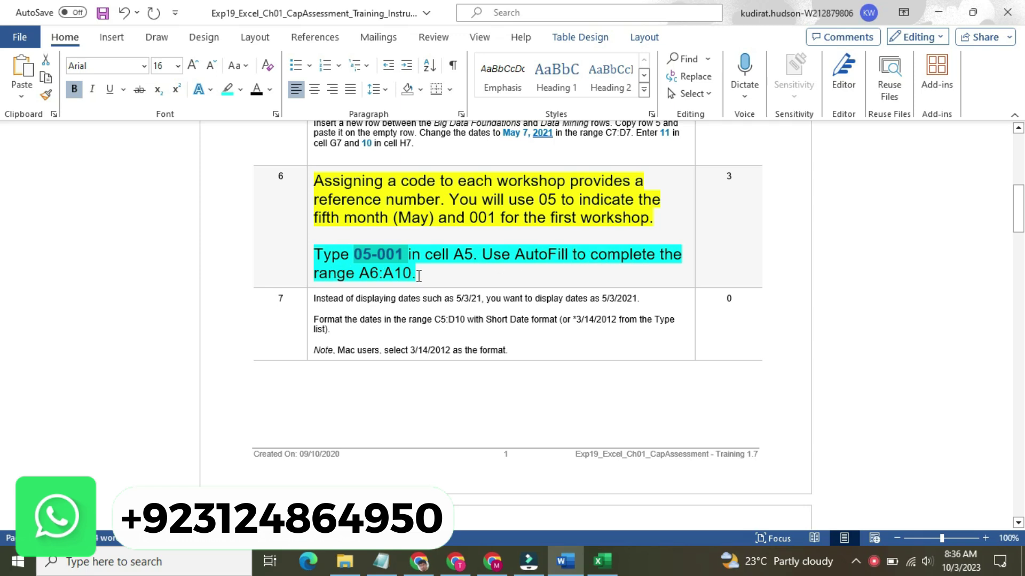
click(602, 560)
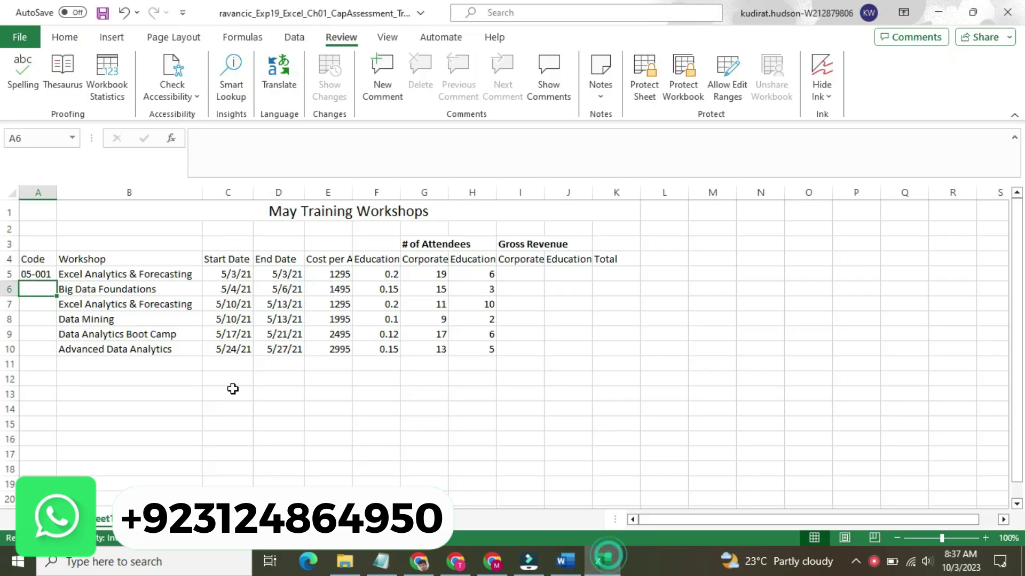
click(42, 274)
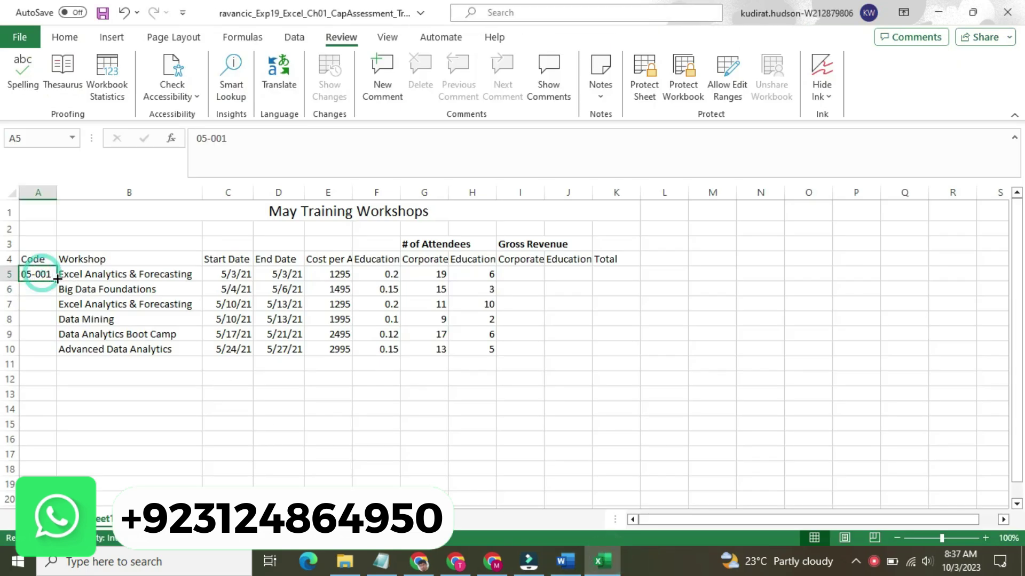
drag(56, 281, 69, 355)
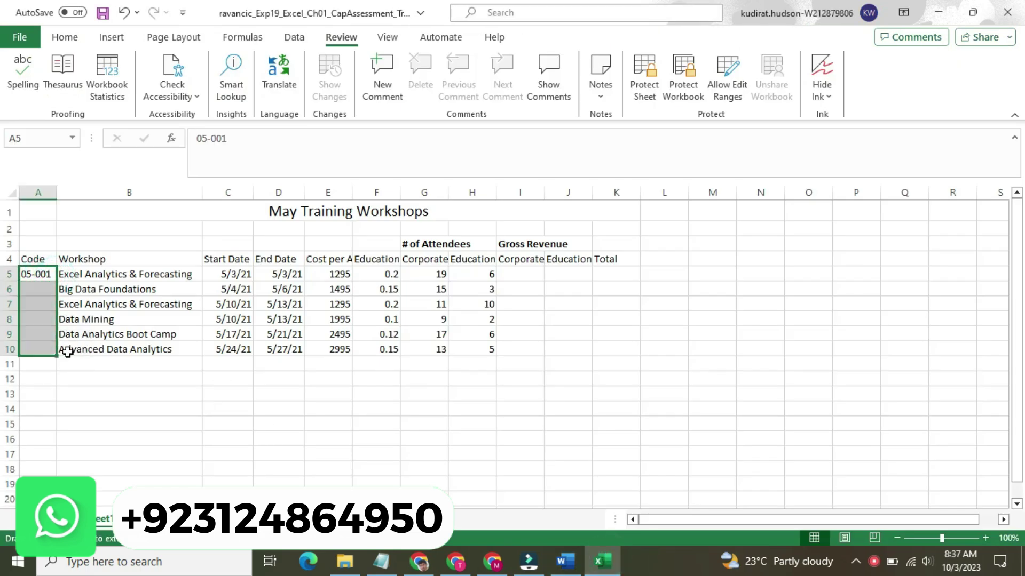
key(Return)
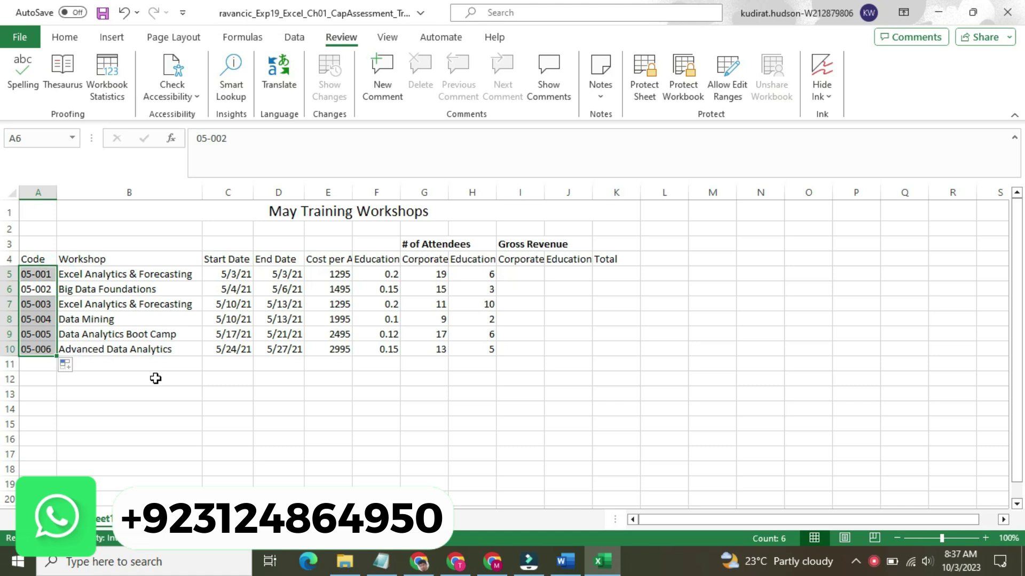
click(216, 381)
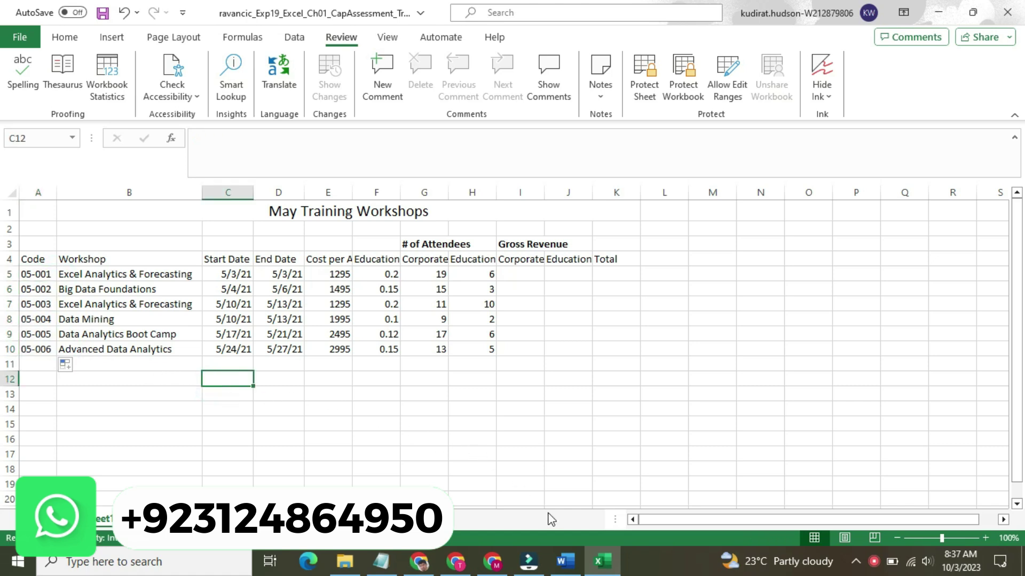
click(565, 561)
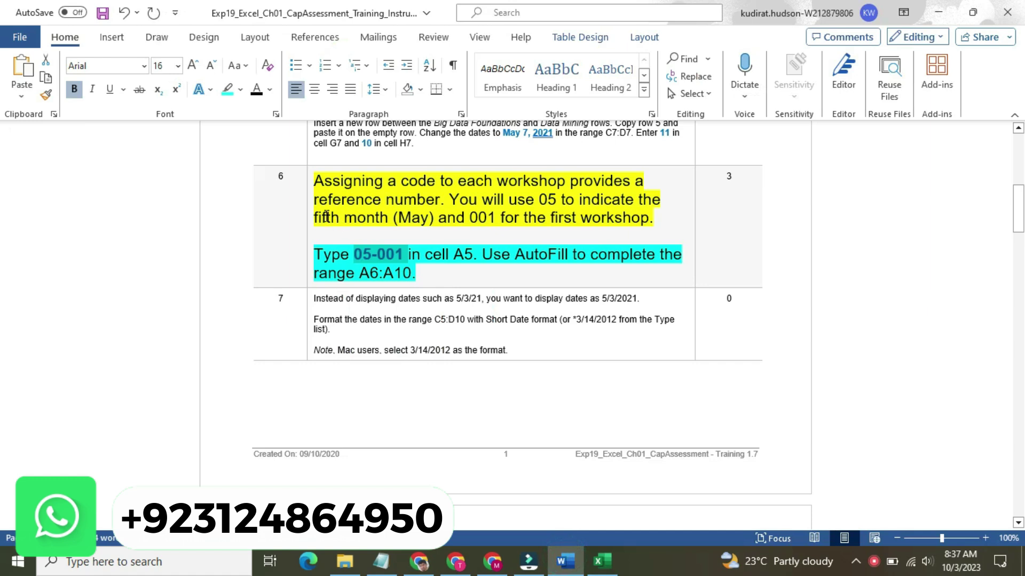
Reset step 6's instruction text in Word to 9 pt and remove its highlighting.
click(306, 197)
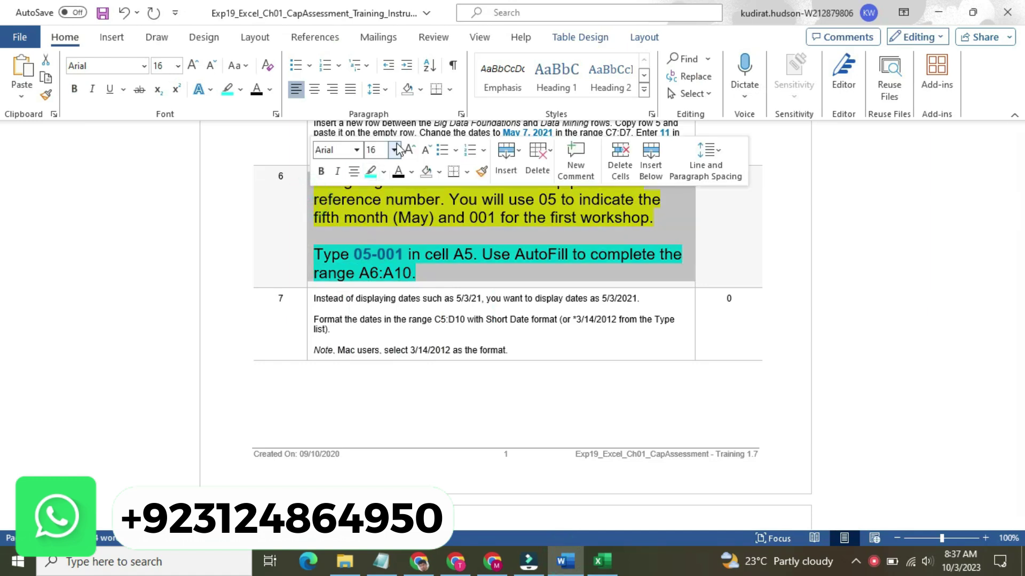
click(396, 150)
click(386, 185)
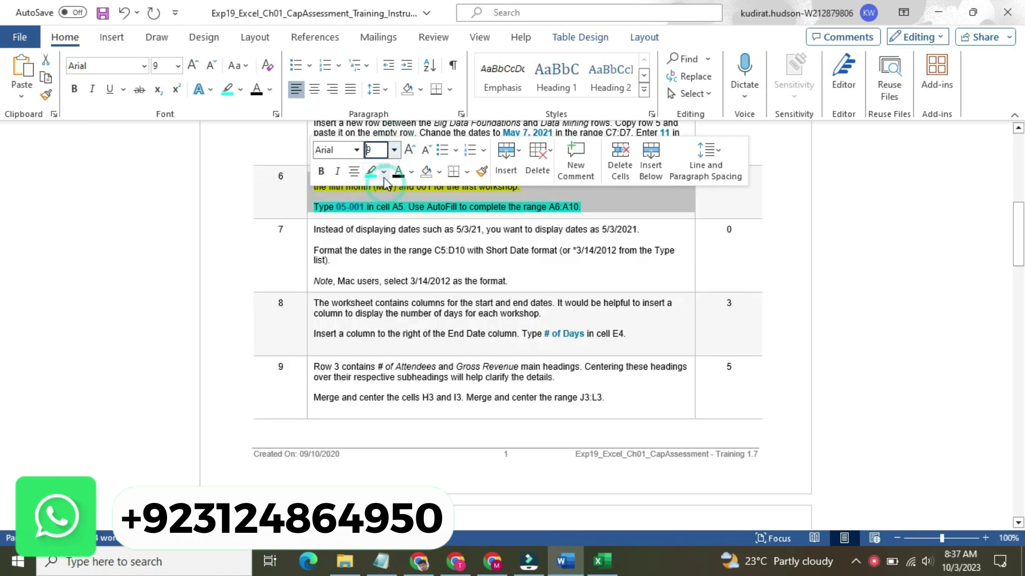
click(383, 172)
click(405, 262)
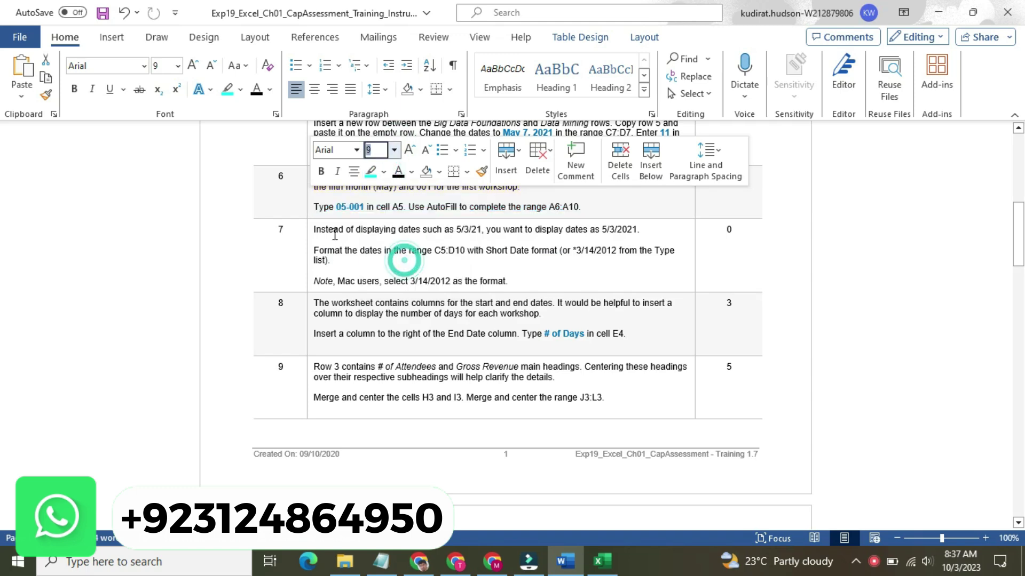
Enlarge step 7's instruction text to 16 pt and highlight it in yellow.
click(310, 231)
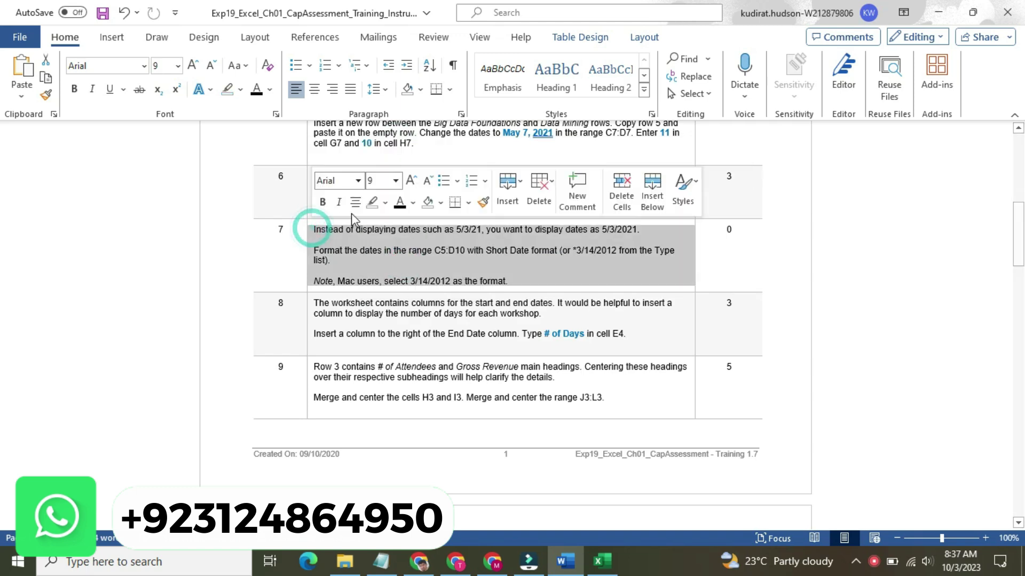
click(395, 184)
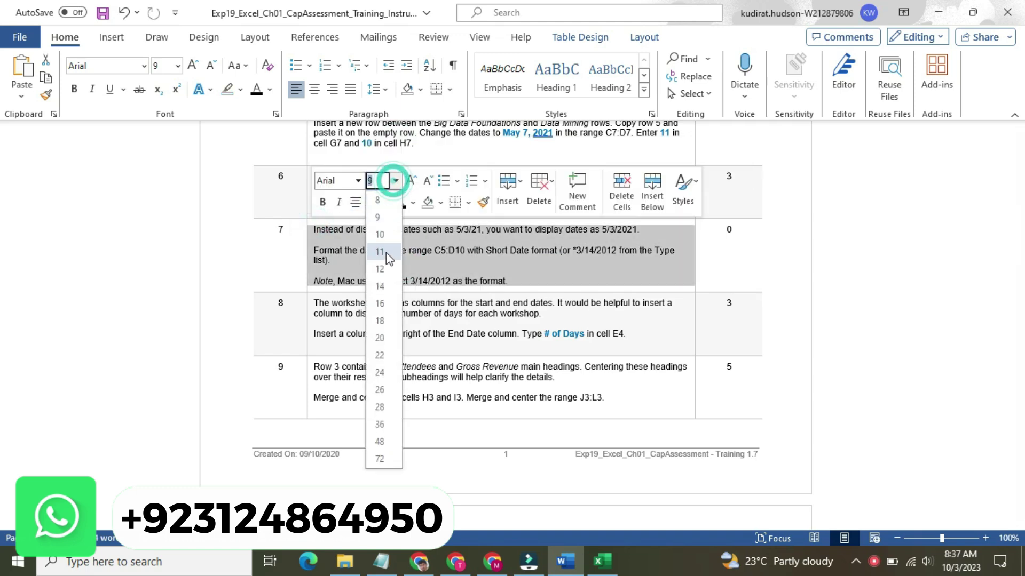
click(382, 296)
click(385, 202)
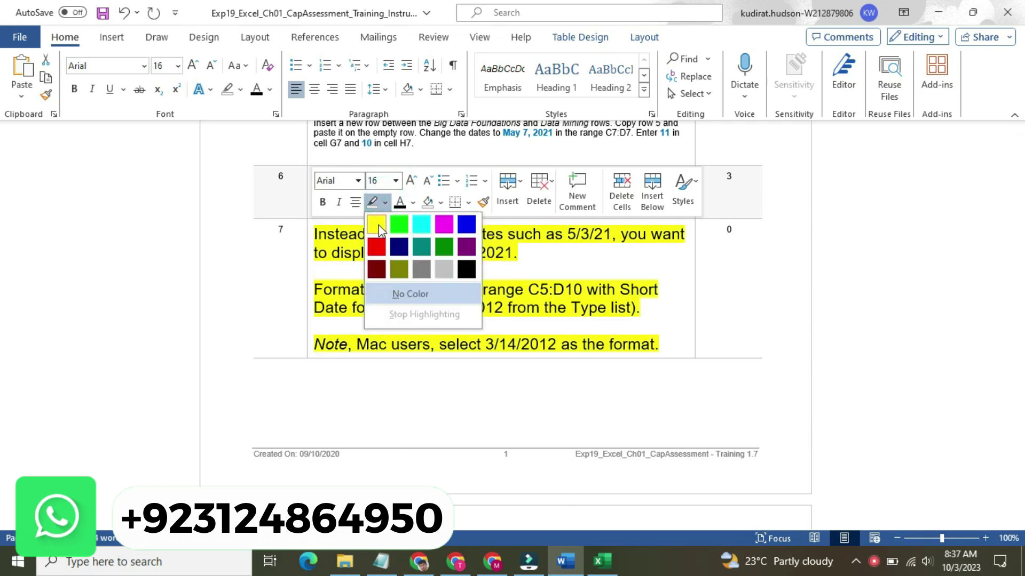
click(377, 224)
click(318, 233)
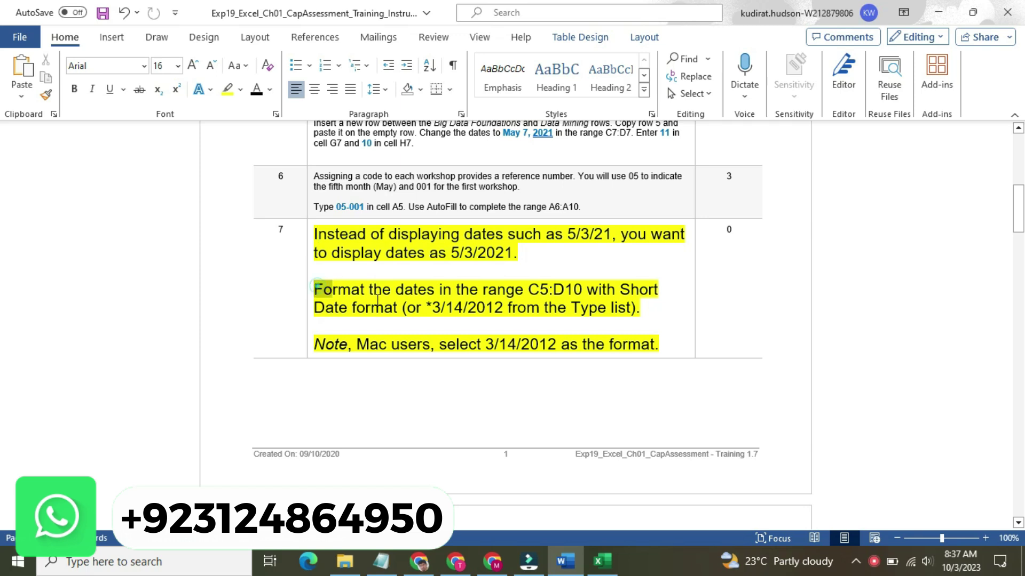
Highlight step 7's second paragraph, about the Short Date format, in turquoise and check the dates in the Excel sheet.
triple_click(318, 288)
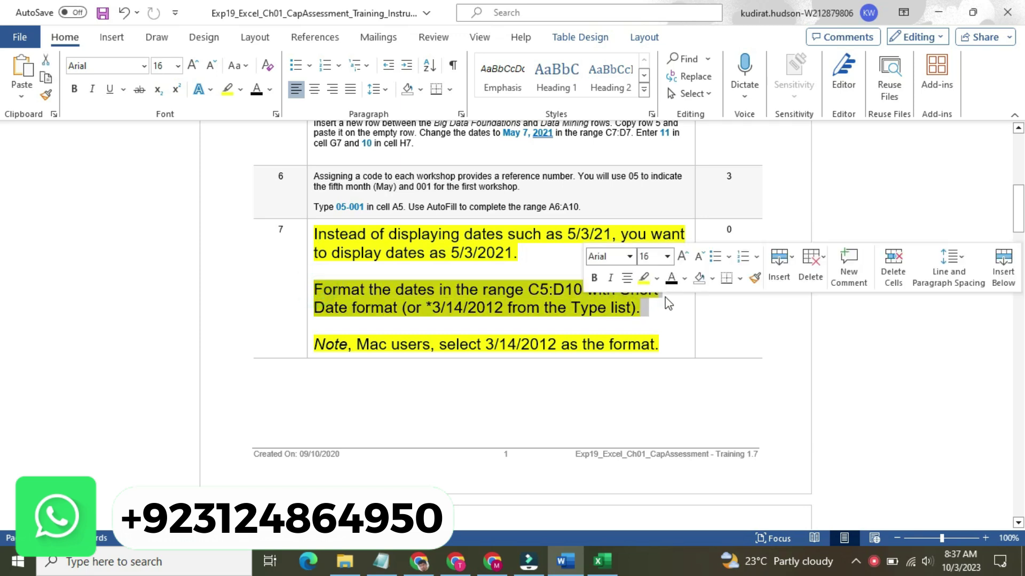
click(656, 278)
click(695, 300)
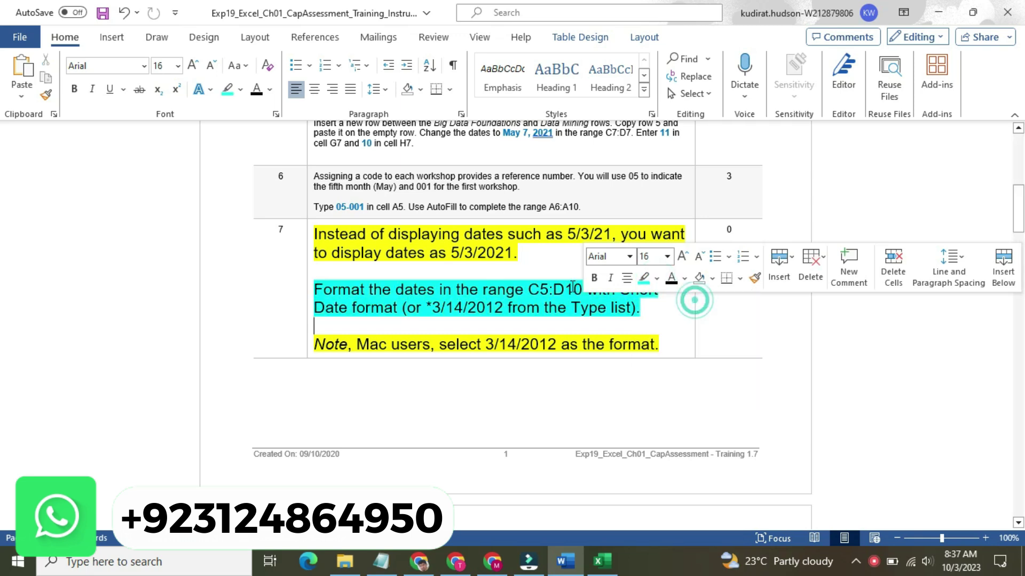
click(565, 290)
click(600, 561)
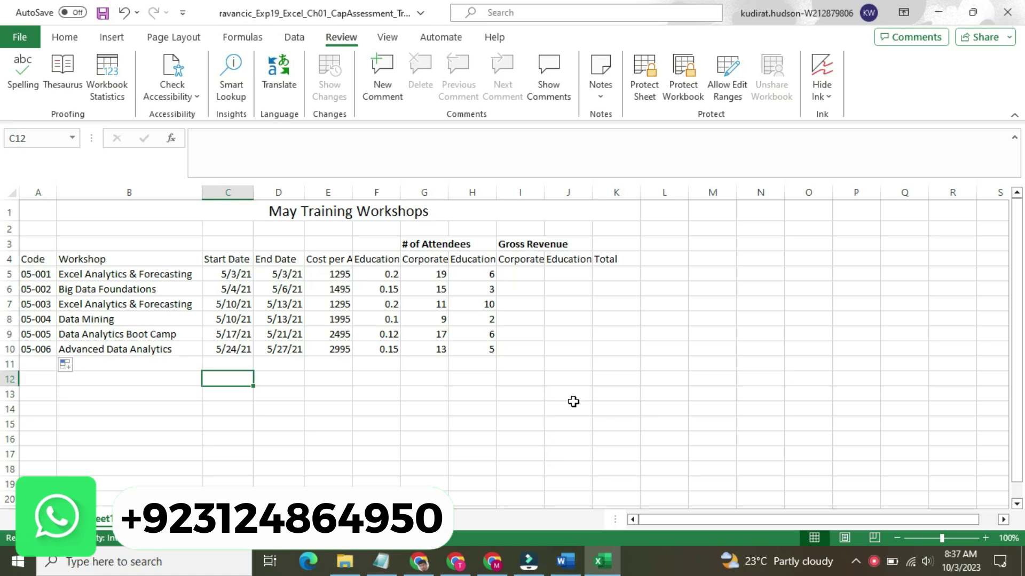
click(562, 562)
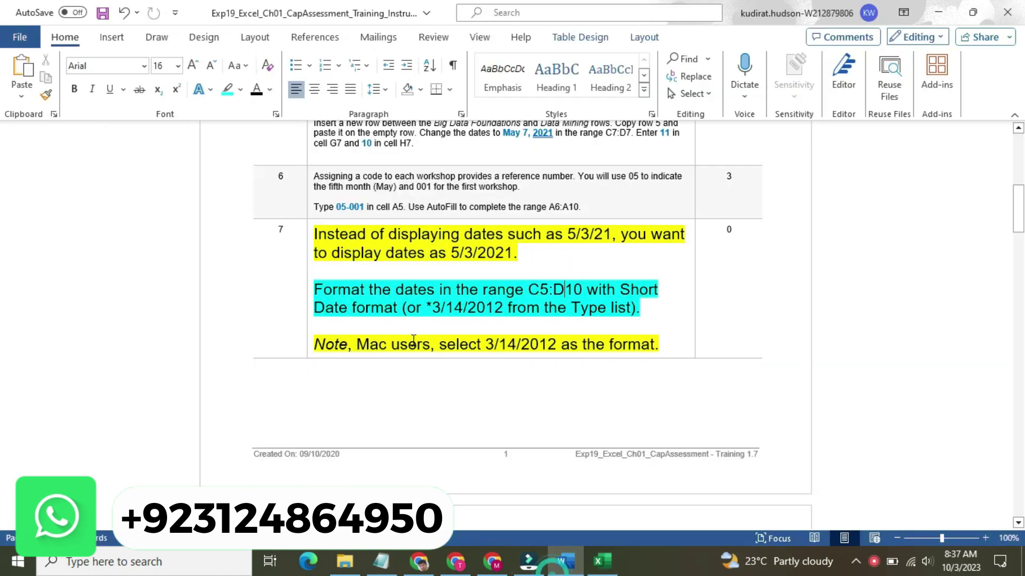
Reset step 7's instruction text in Word to 9 pt and remove its highlighting.
click(308, 243)
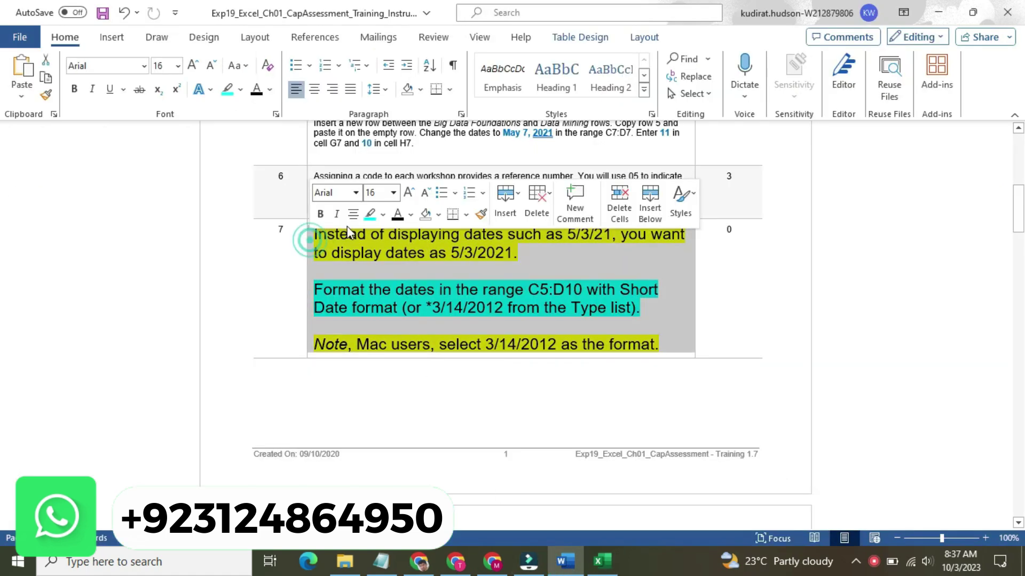
click(394, 193)
click(392, 229)
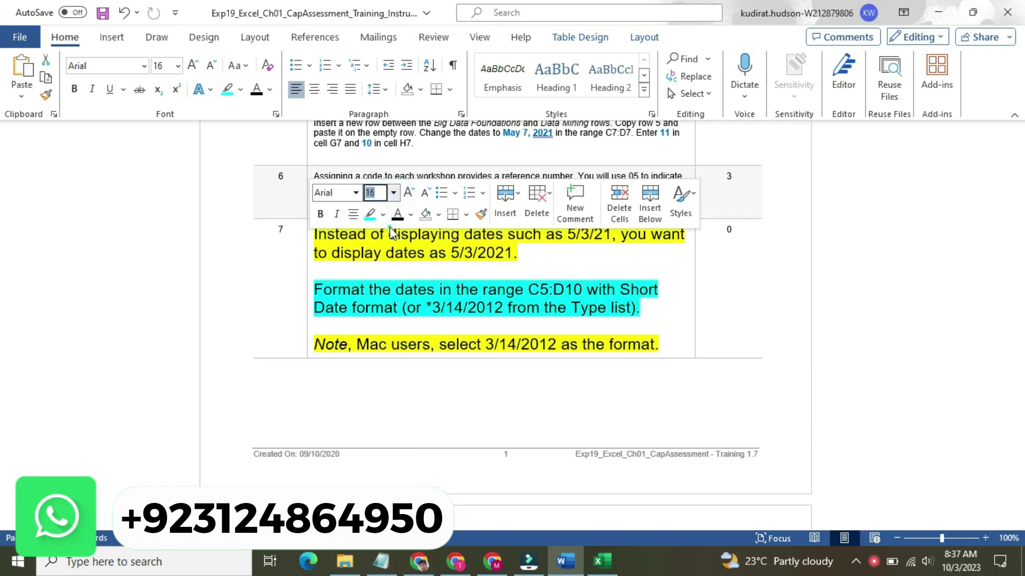
click(383, 214)
click(403, 310)
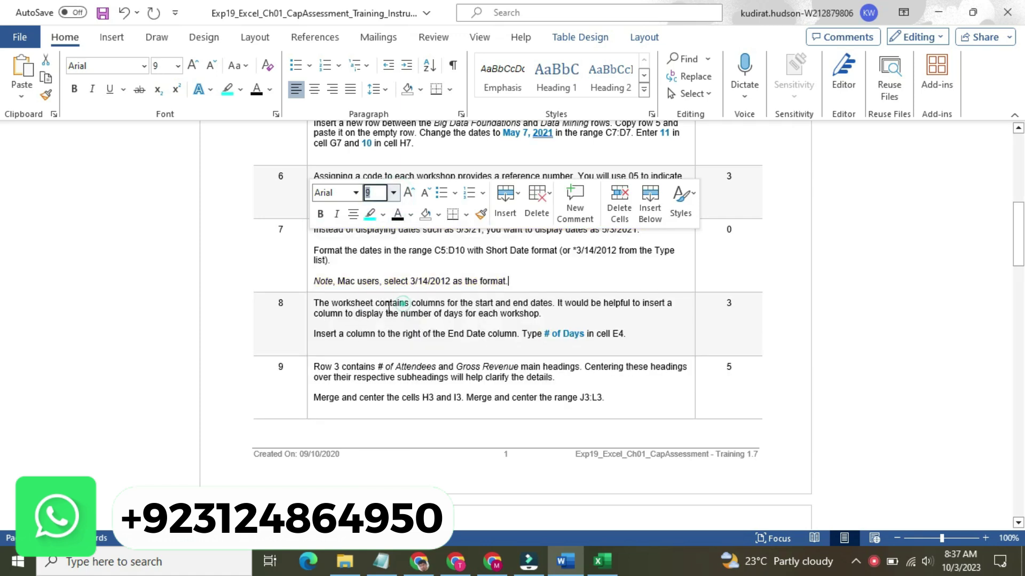
Enlarge step 8's instruction text to 14 pt and highlight it in yellow.
click(309, 306)
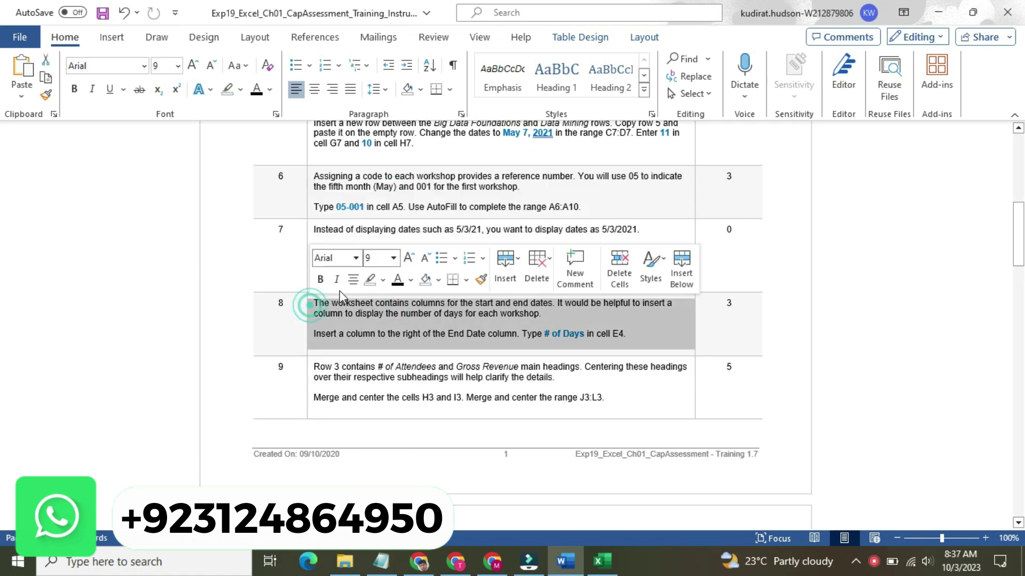
click(394, 258)
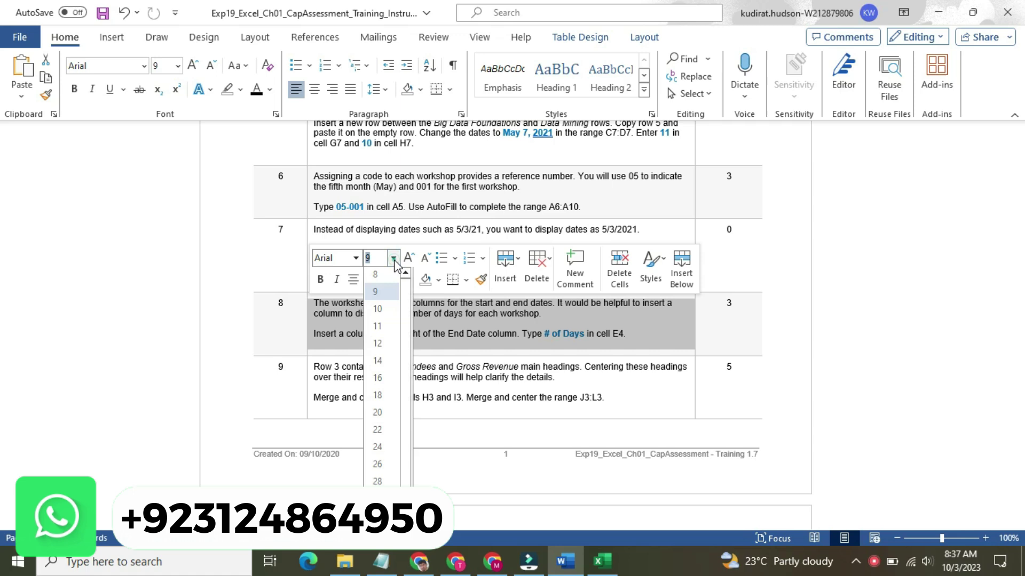
click(380, 364)
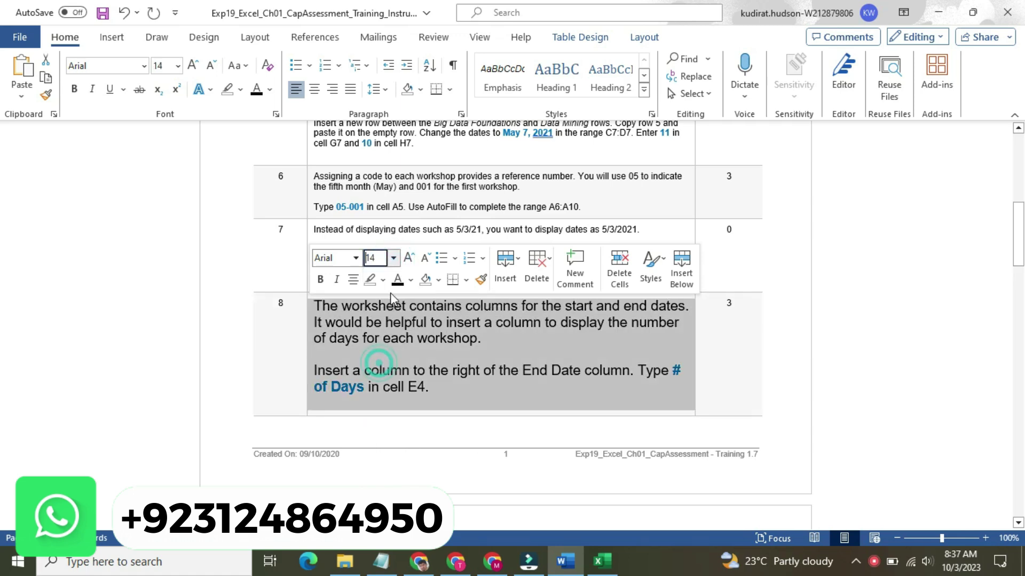
click(383, 279)
click(378, 300)
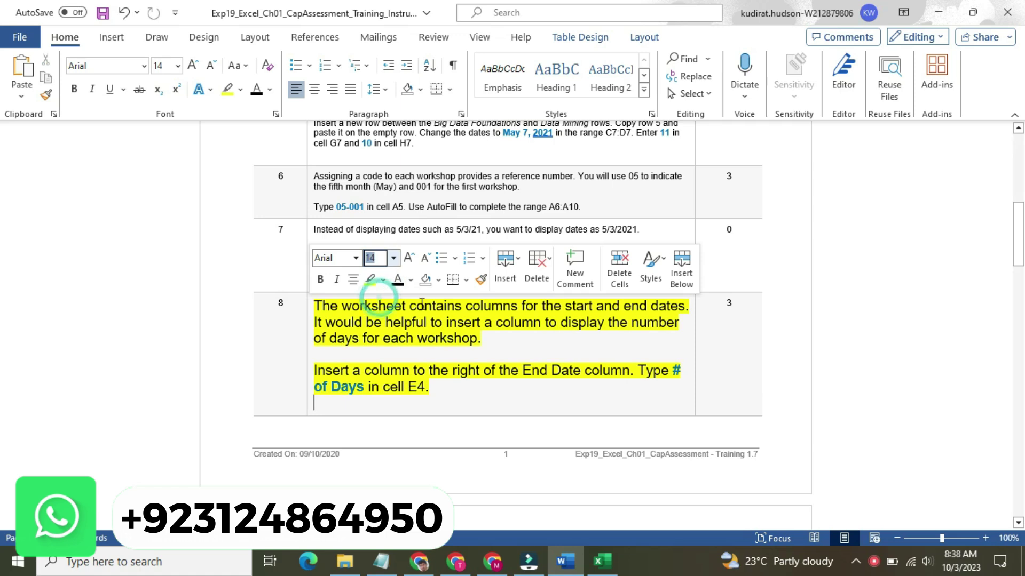
click(462, 305)
Highlight step 8's second paragraph, about inserting a column, in turquoise and switch to the Excel workbook.
drag(1023, 231, 1018, 257)
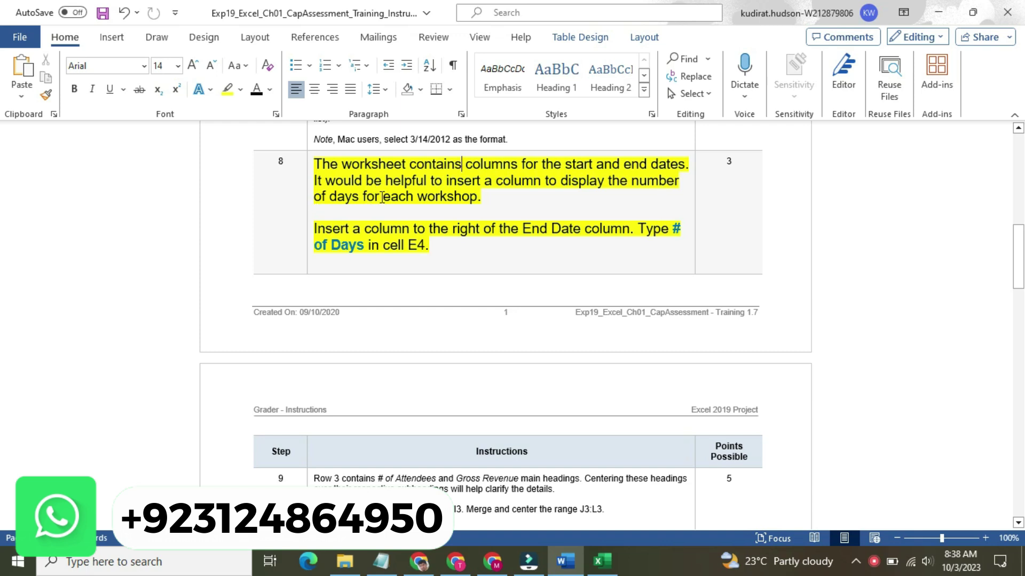
drag(324, 227, 447, 246)
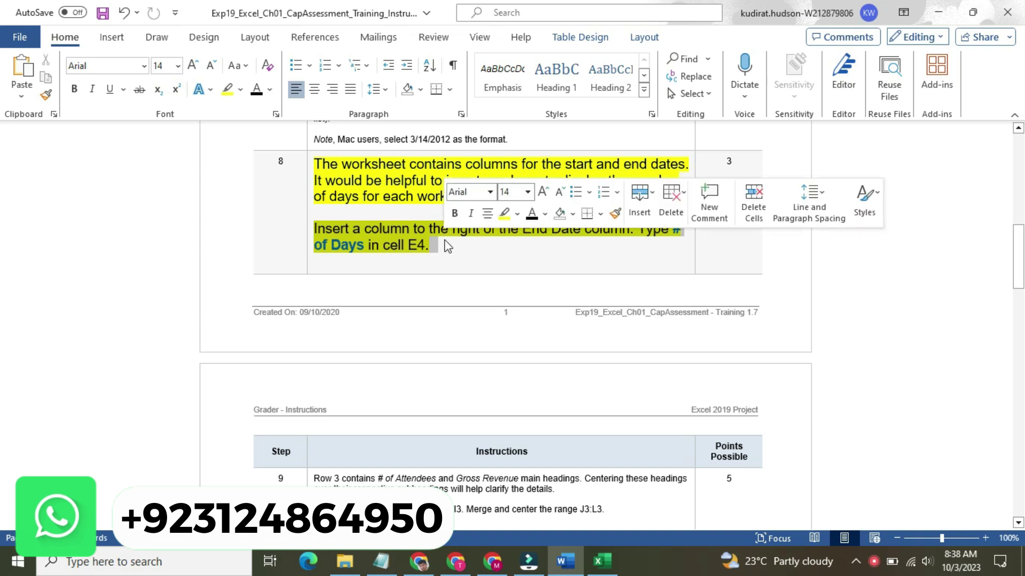
click(517, 214)
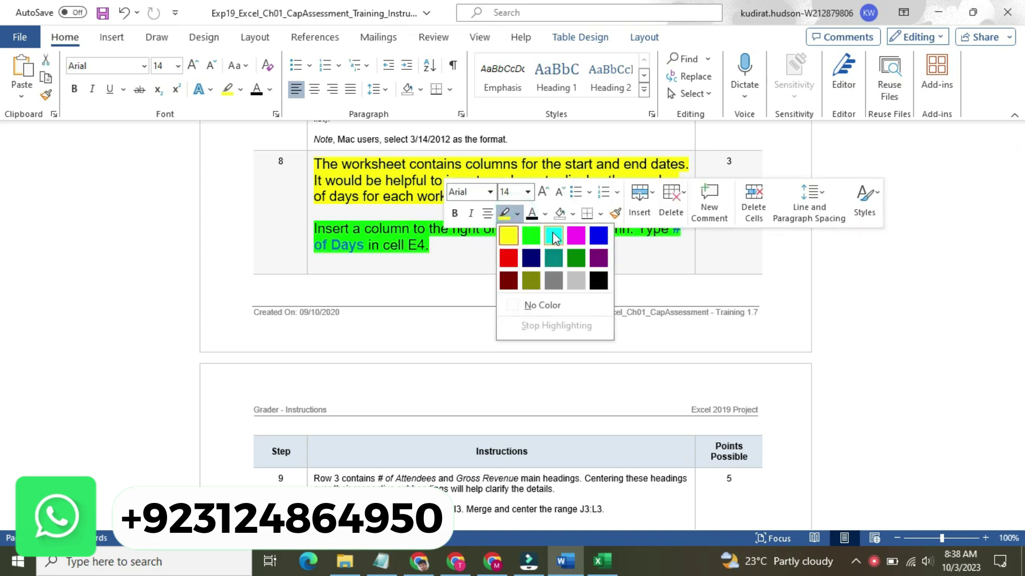
click(553, 237)
click(343, 226)
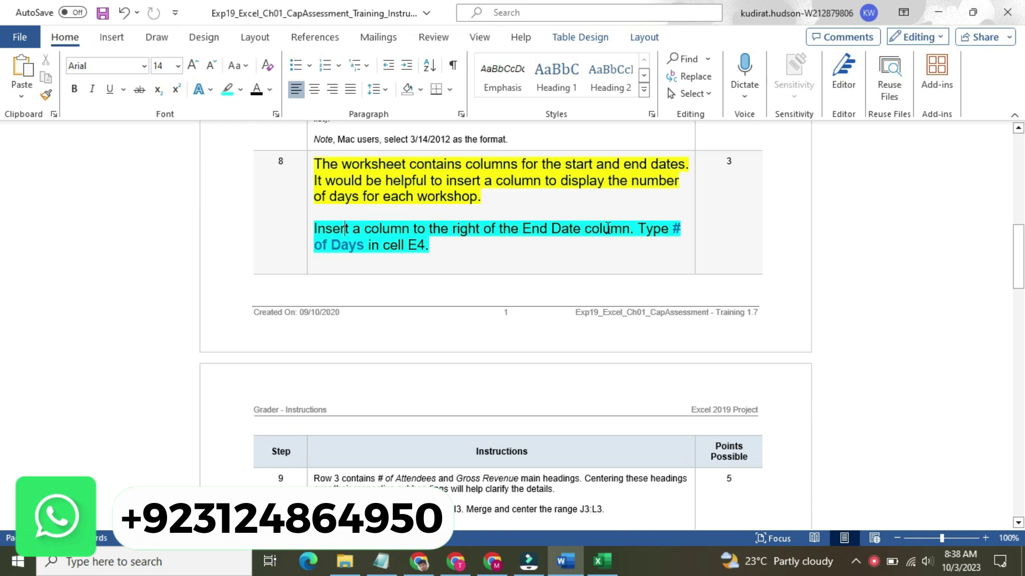
click(601, 561)
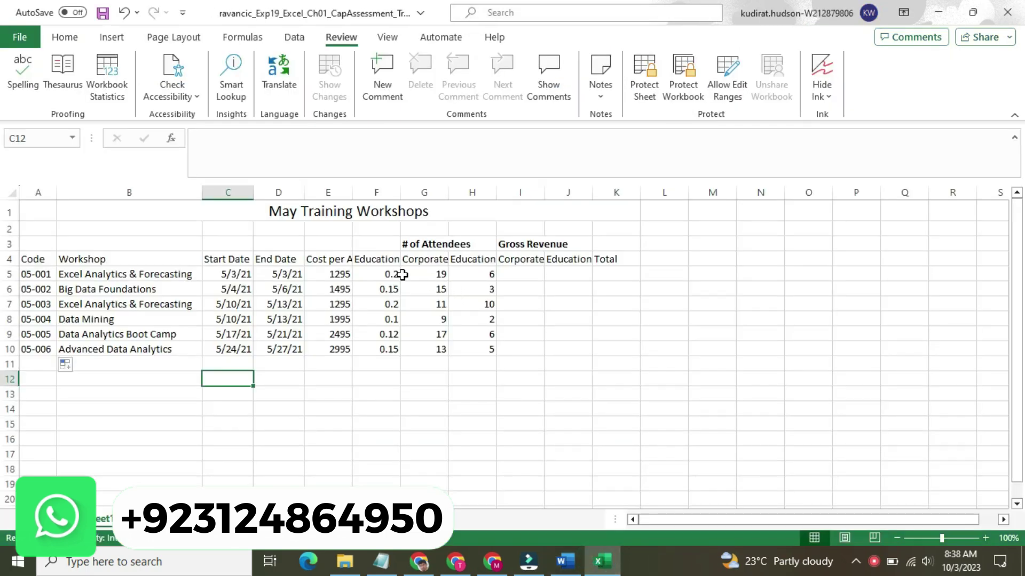
Try inserting a column at column D, the End Date column, and undo the insertion.
click(387, 260)
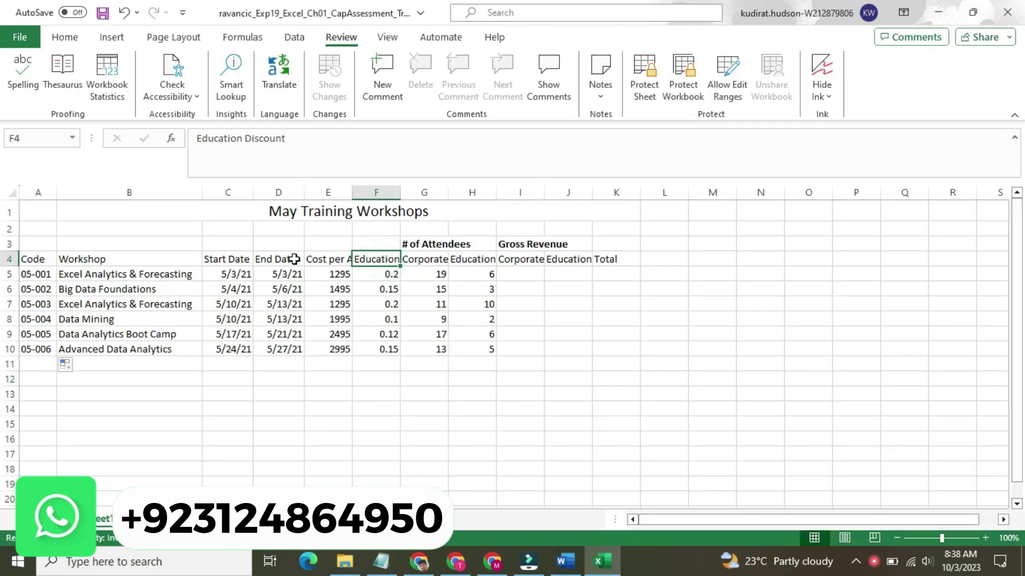
click(294, 259)
click(286, 190)
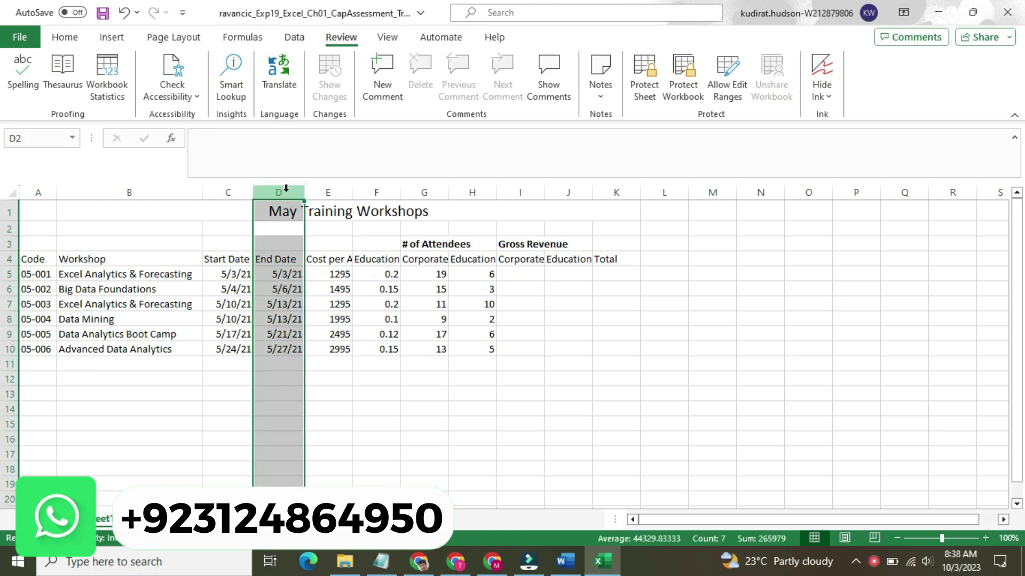
right_click(286, 188)
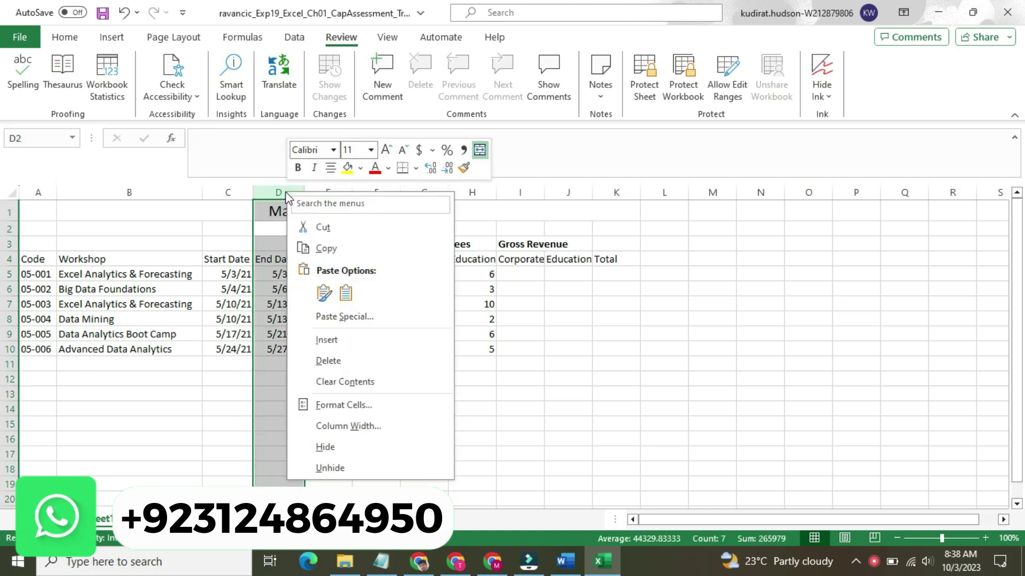
click(358, 340)
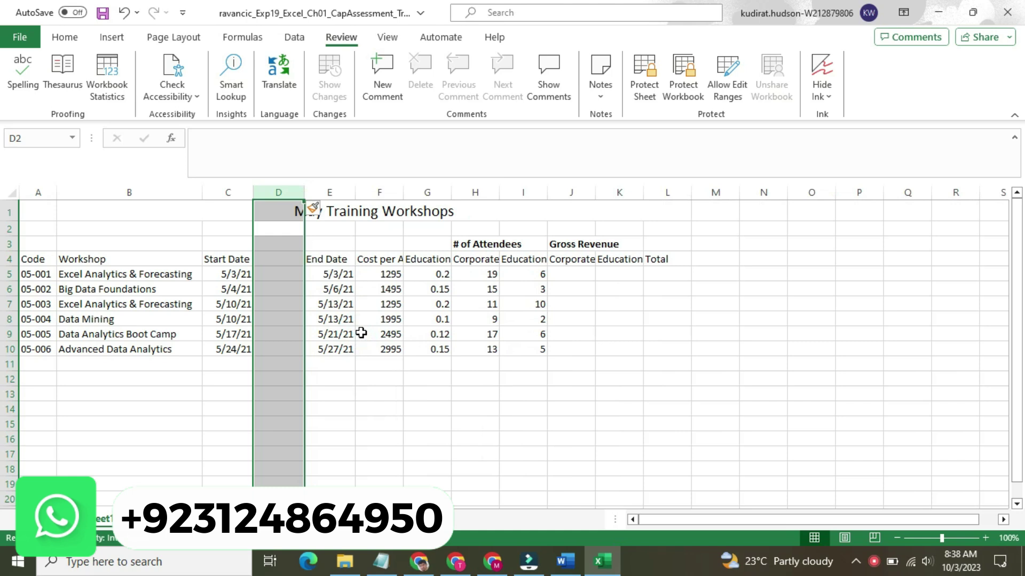
key(ctrl+z)
Insert a blank column E between the End Date and Cost per Attendee columns.
click(329, 193)
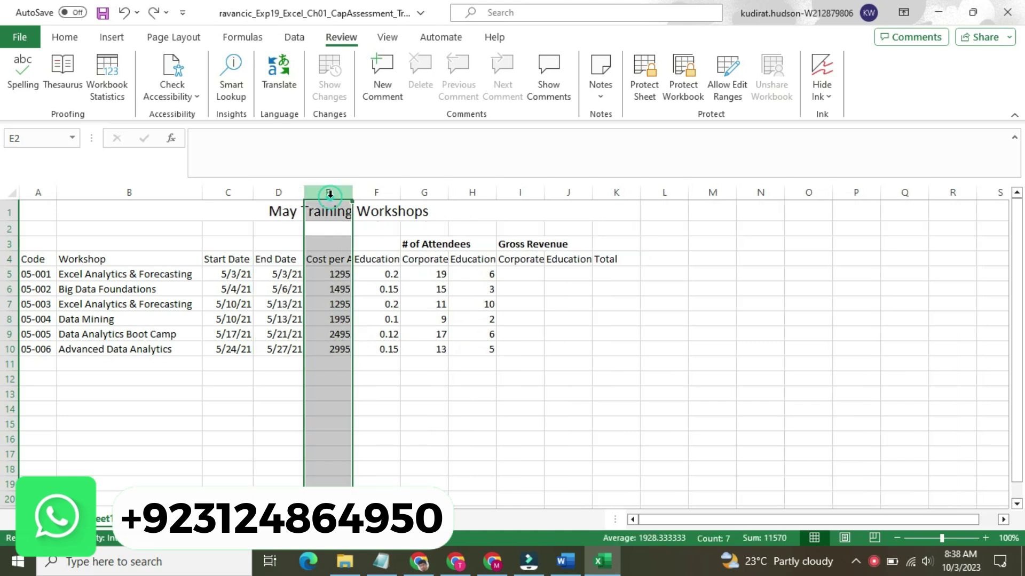
right_click(330, 194)
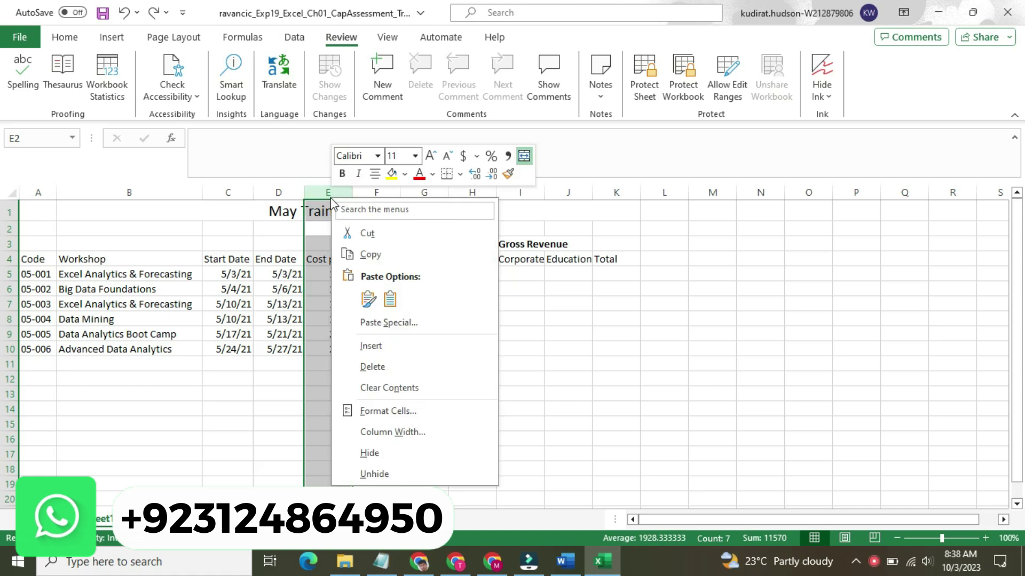
click(402, 346)
click(398, 336)
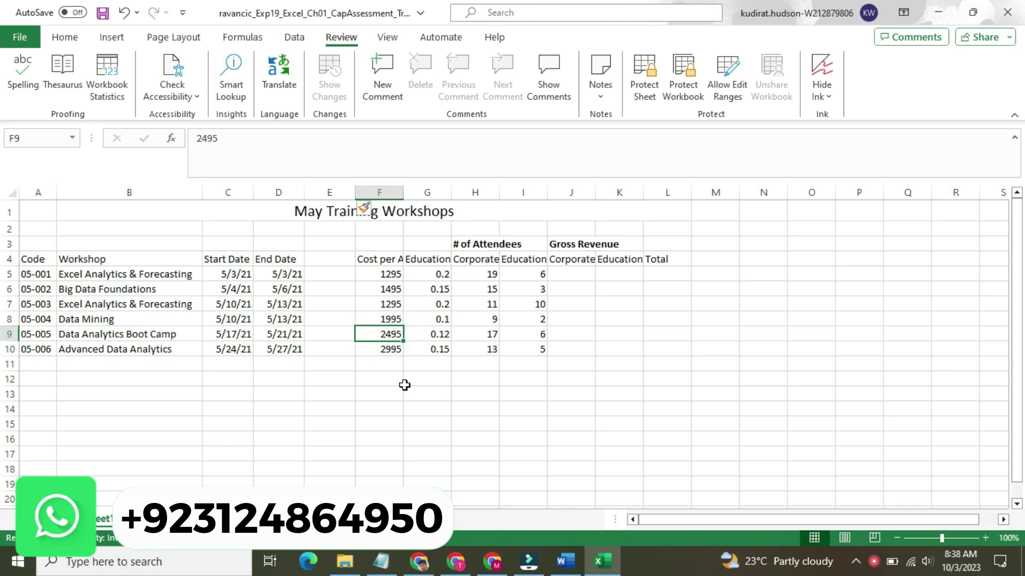
Copy the text "Type # of Days" from Word's step 8 and enter it in cell E4 of the Excel sheet.
click(565, 561)
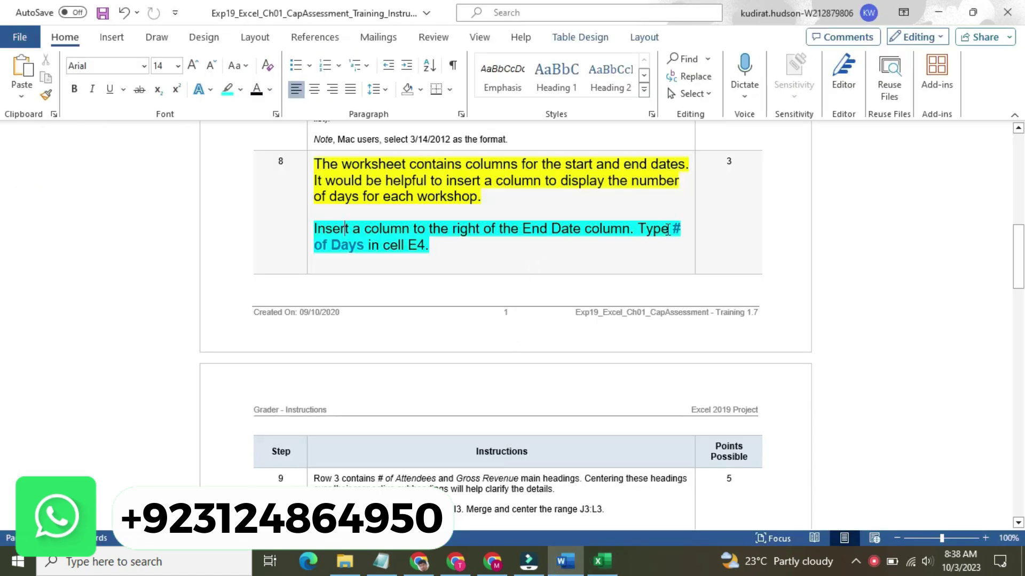
drag(670, 230, 369, 255)
key(ctrl+c)
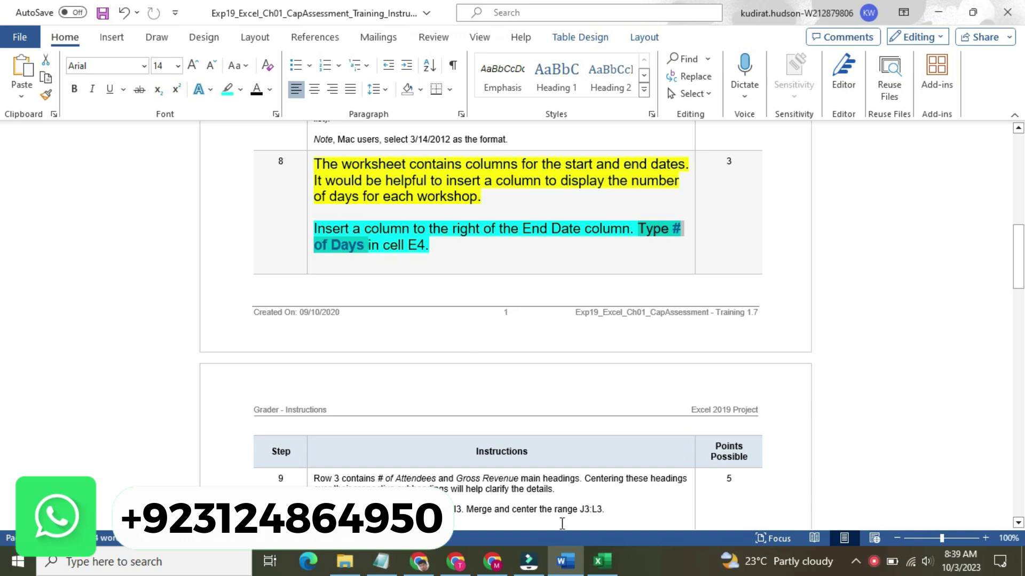
click(597, 565)
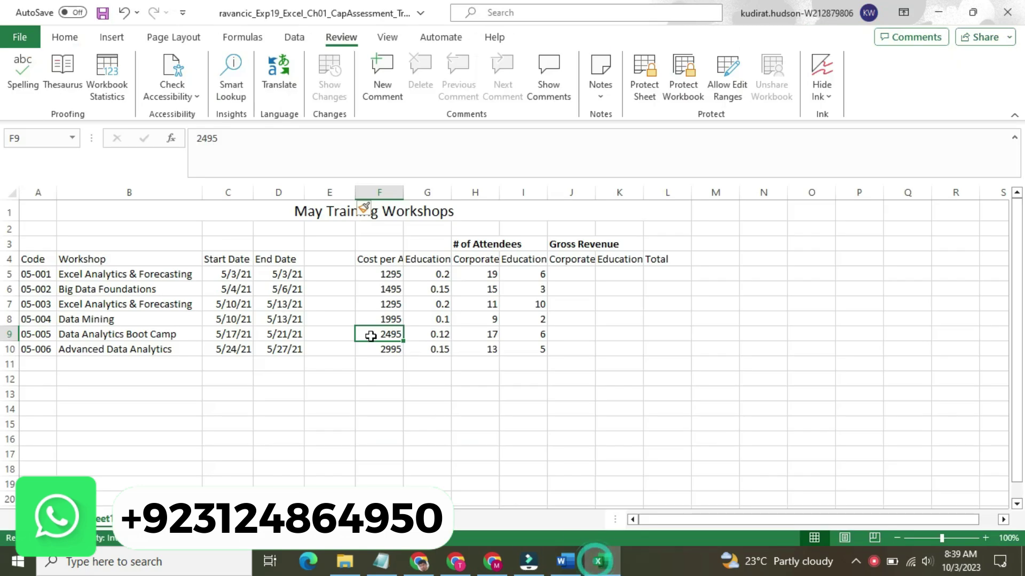
click(336, 258)
click(360, 159)
key(ctrl+v)
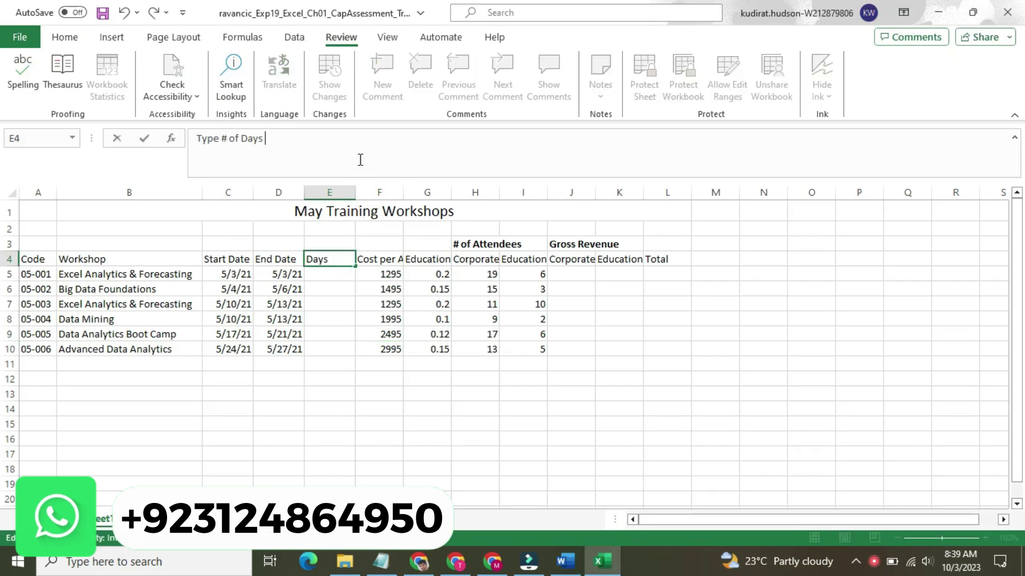
key(Return)
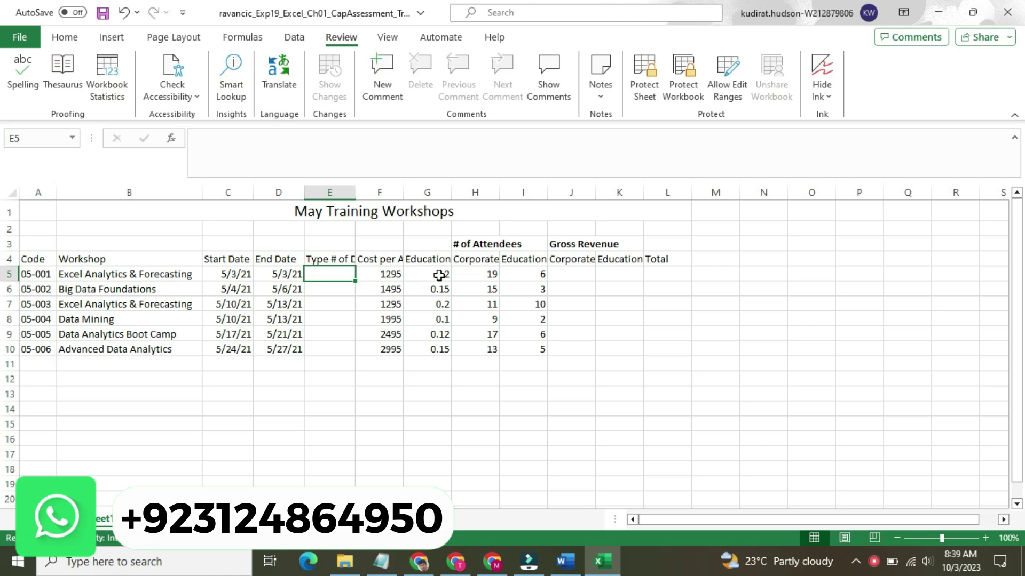
Switch to the Word instructions, set step 8's text to font size 9 and remove its highlighting.
click(582, 560)
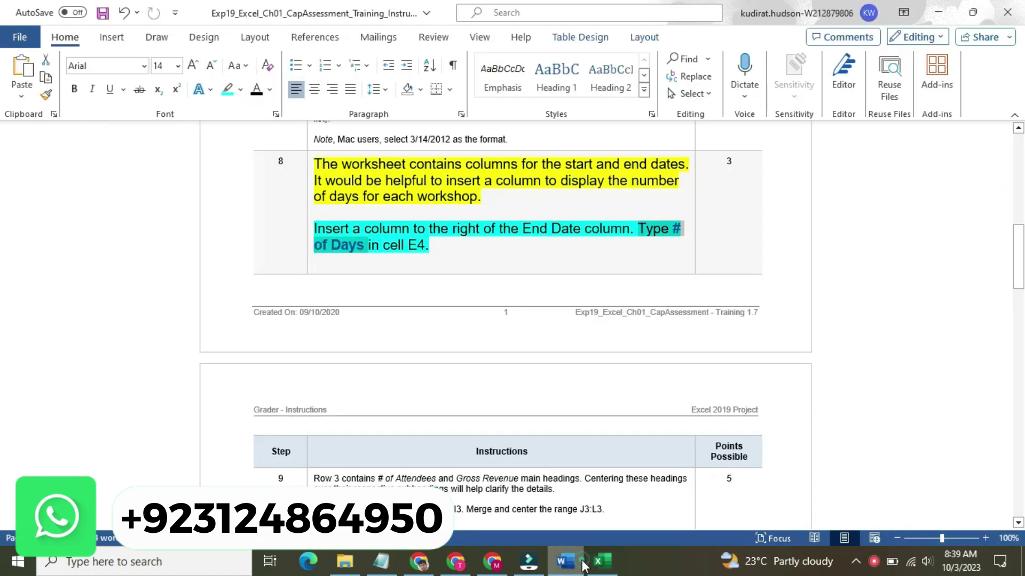
click(306, 191)
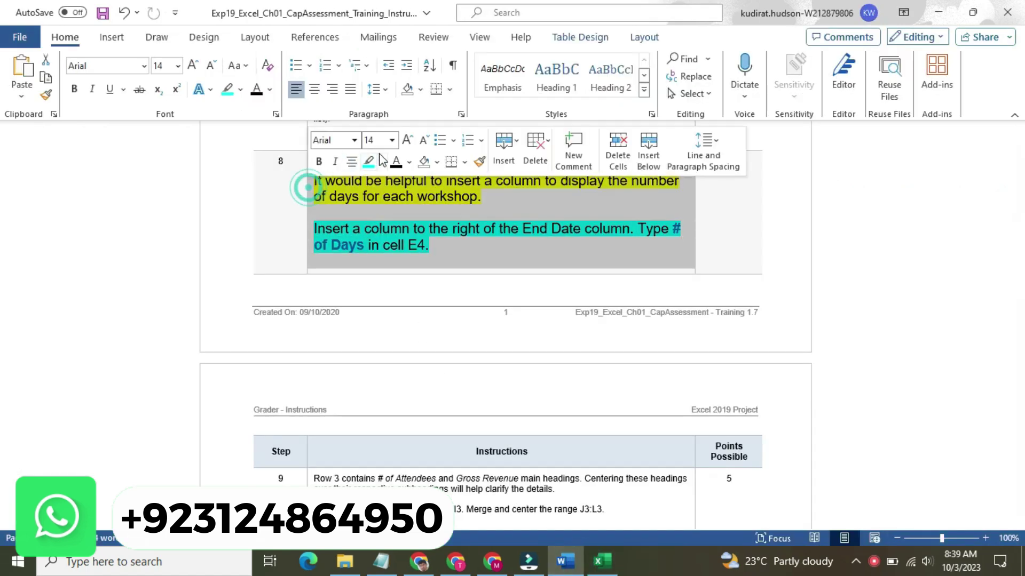
click(392, 145)
click(389, 179)
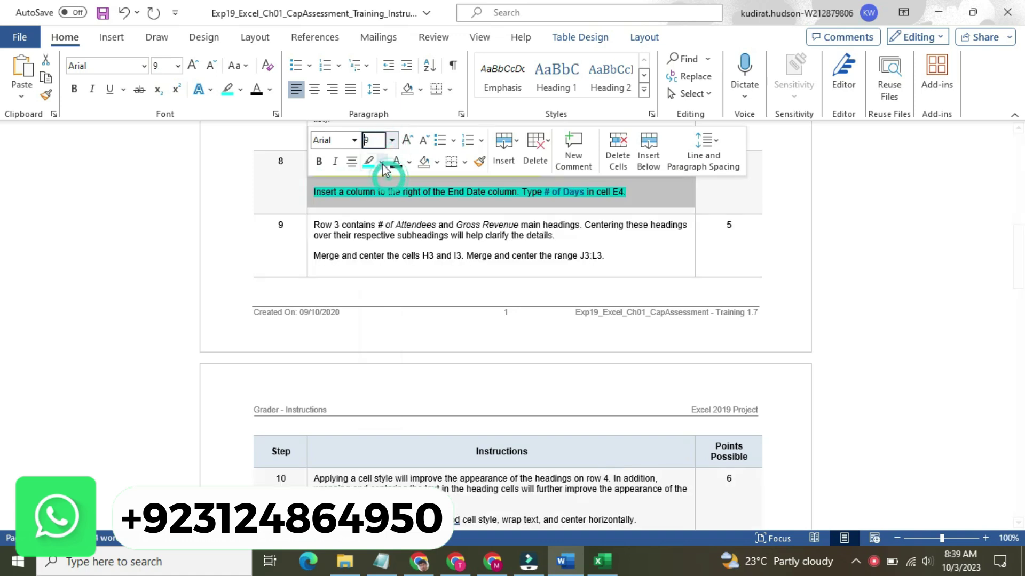
click(381, 162)
click(402, 251)
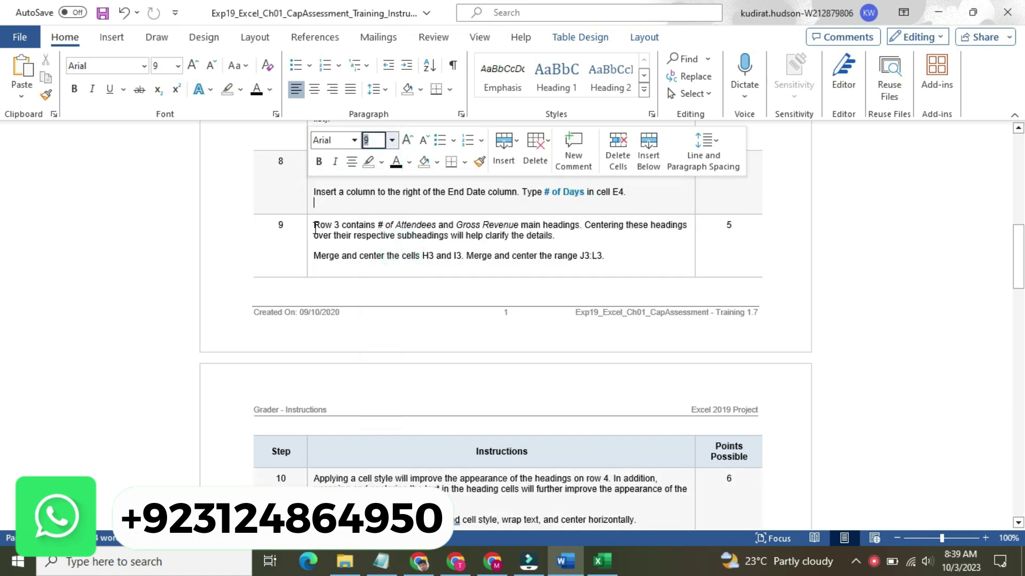
Enlarge step 9's instruction text to font size 16 and highlight it in yellow.
click(309, 227)
click(394, 180)
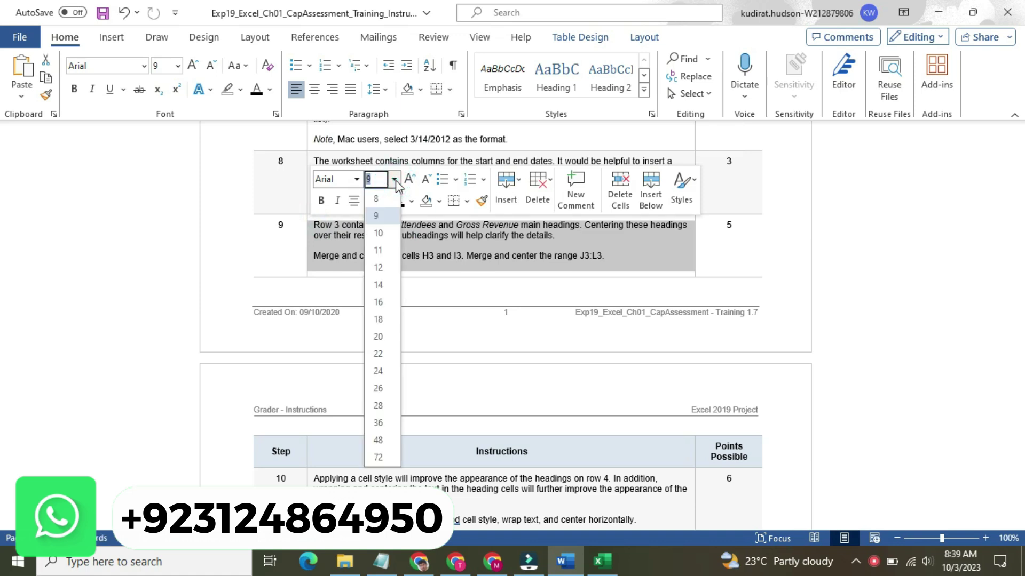
click(375, 302)
click(383, 201)
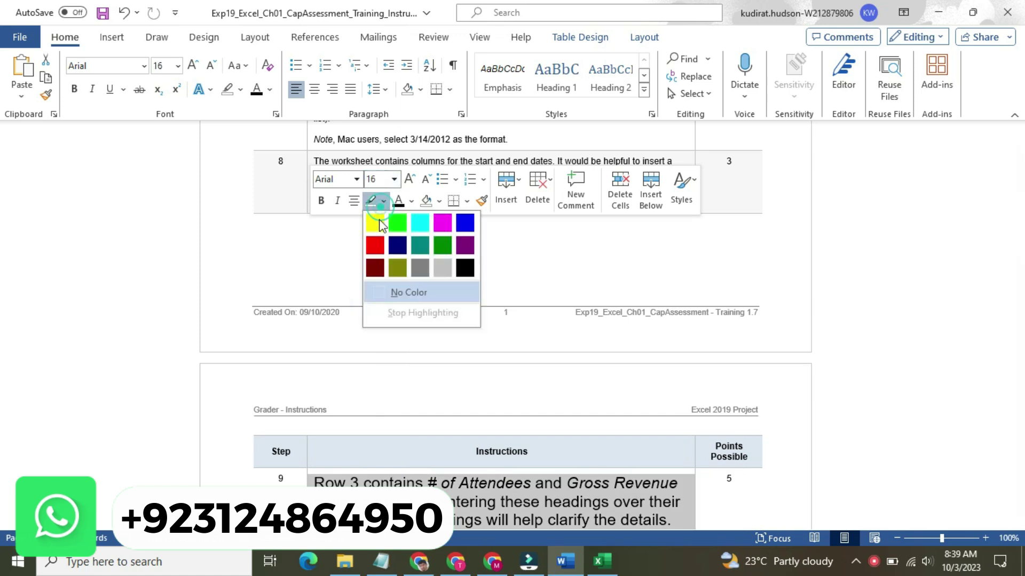
click(375, 216)
click(382, 230)
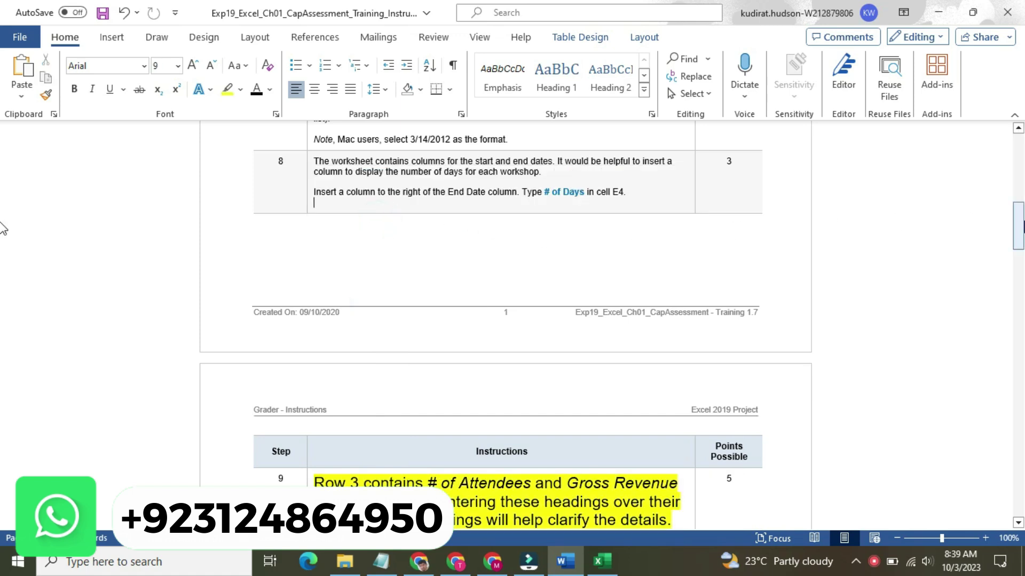
scroll(3, 235, down, 1)
scroll(2, 234, down, 6)
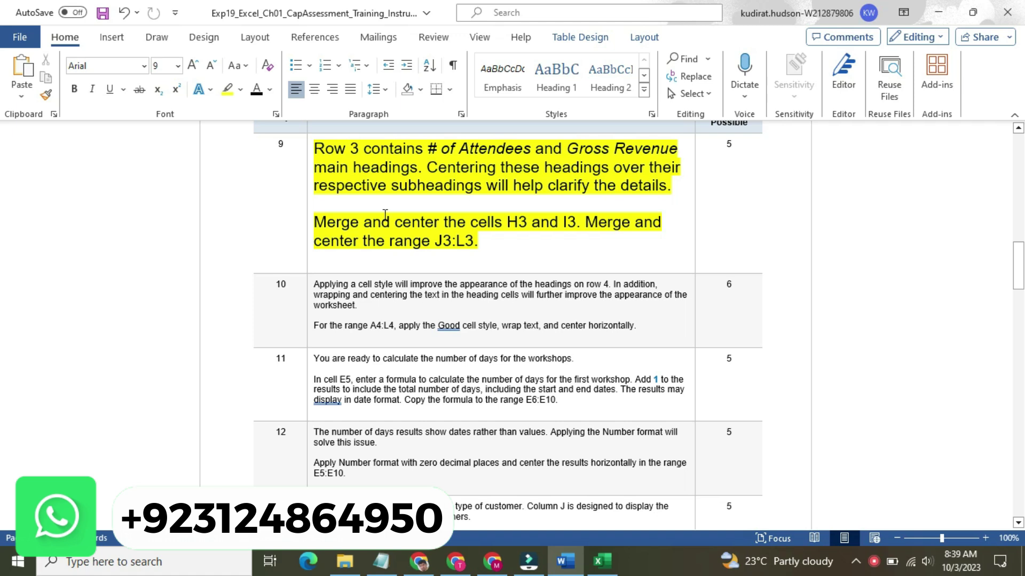
Highlight step 9's second paragraph, about merging and centering cells, in turquoise.
triple_click(322, 223)
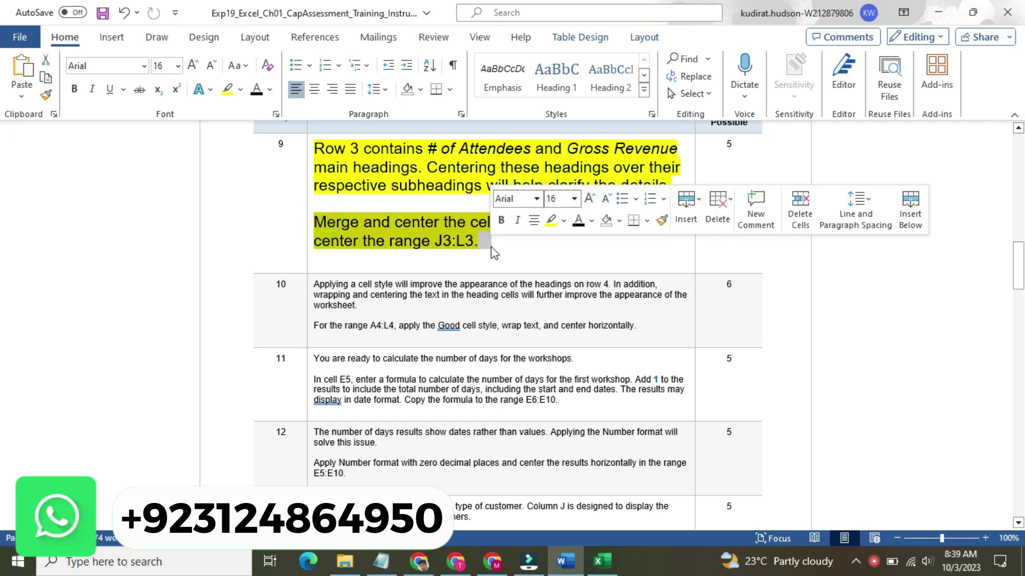
click(564, 220)
click(596, 245)
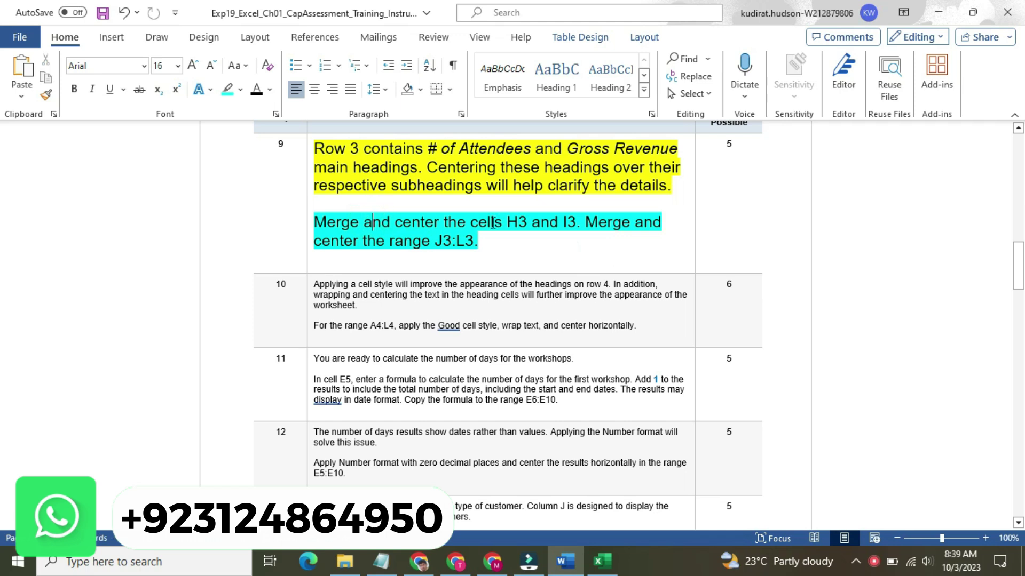
Select "H3 and I3" in step 9's text, switch to Excel, and merge and center cells H3:I3 containing # of Attendees.
drag(507, 221, 573, 227)
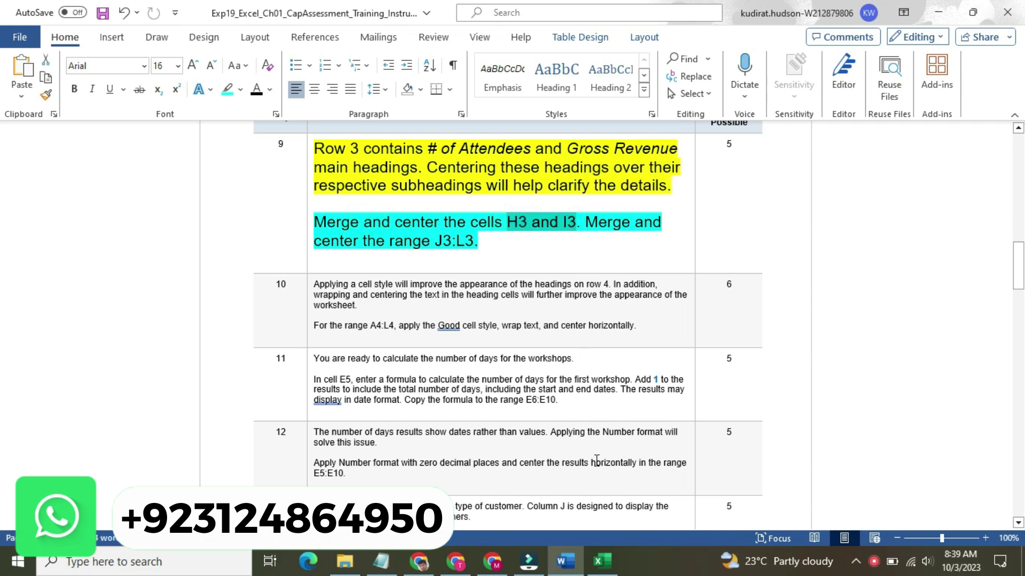
click(603, 560)
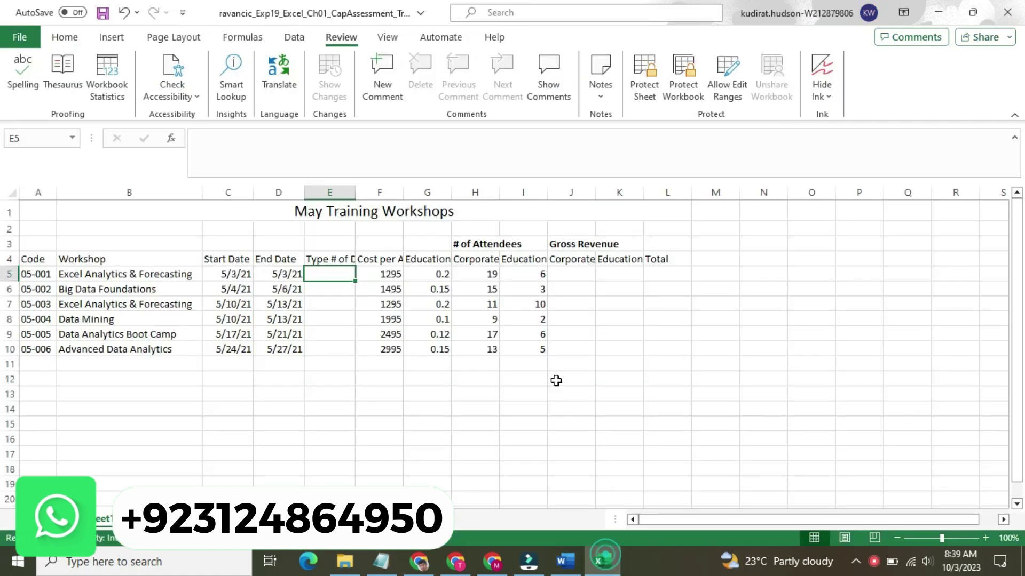
click(485, 243)
click(515, 244)
drag(478, 244, 508, 244)
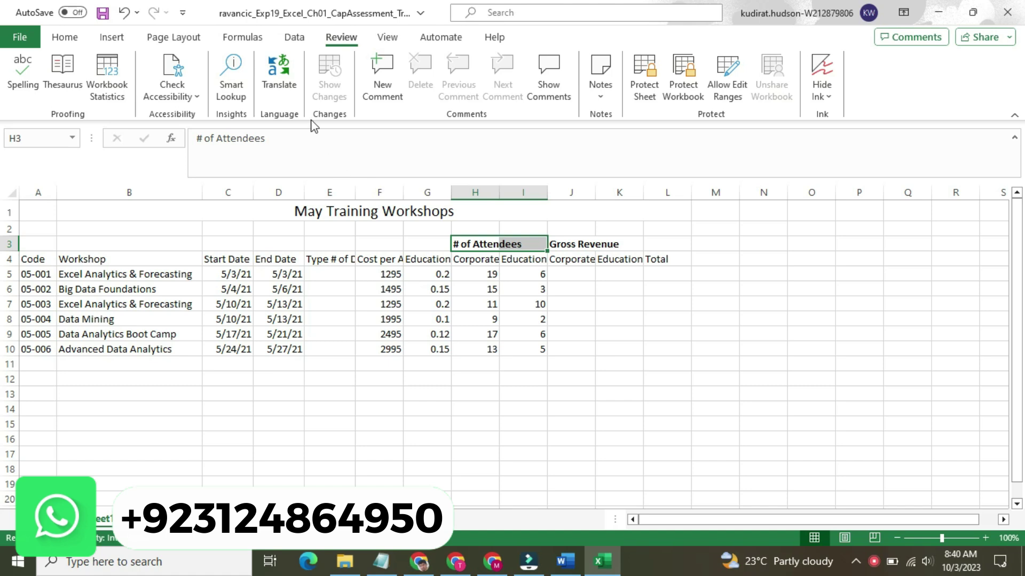
click(77, 37)
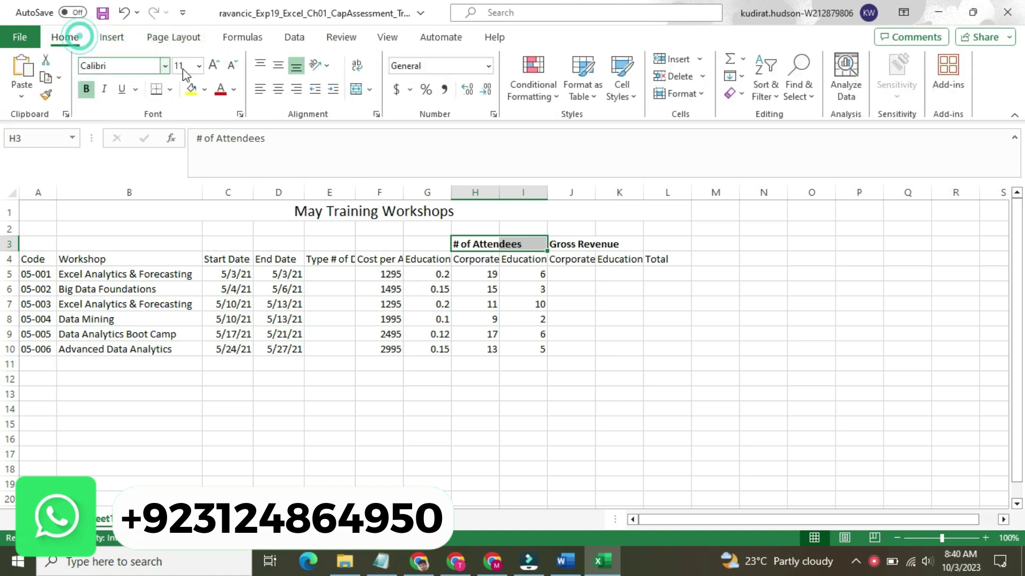
click(369, 89)
click(380, 108)
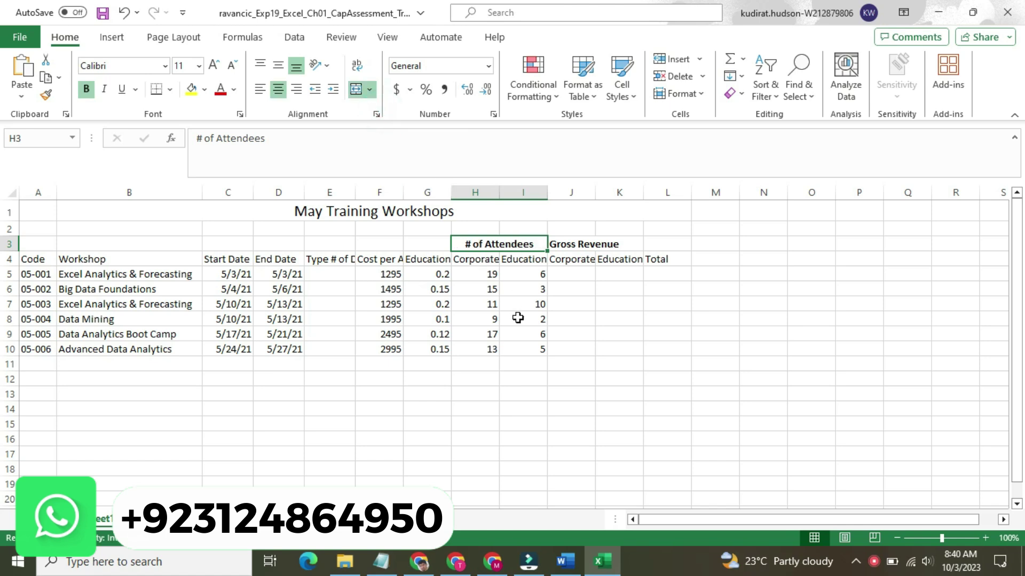
Select the range reference J3:L3 in Word's step 9, then merge and center that Gross Revenue heading range in Excel.
click(565, 560)
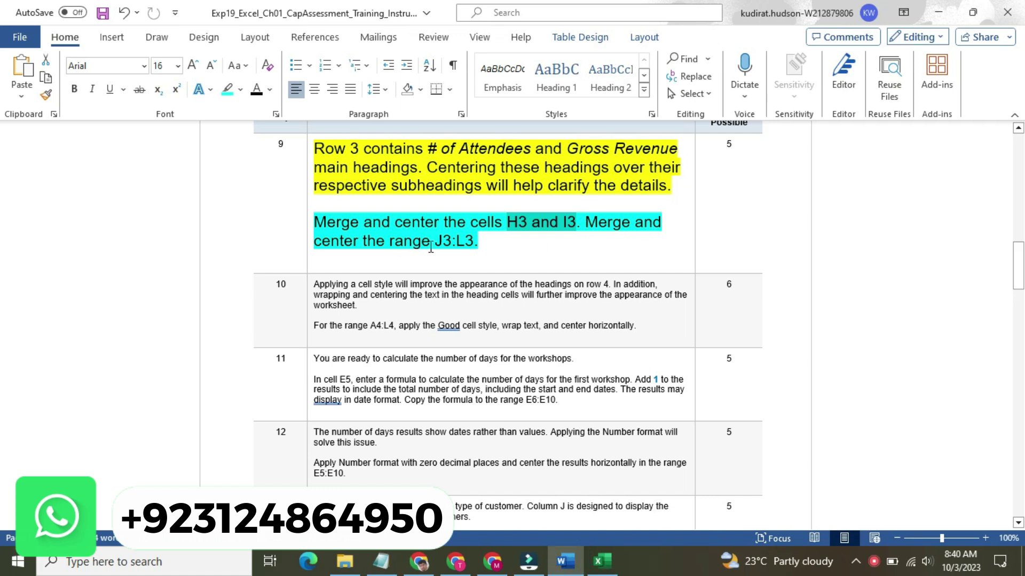
drag(436, 245, 477, 252)
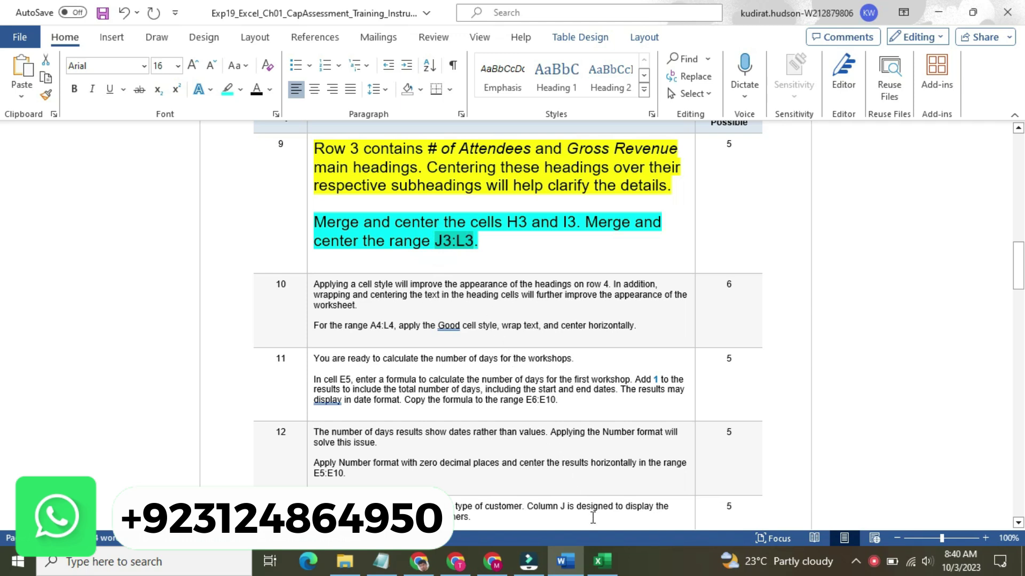
click(602, 561)
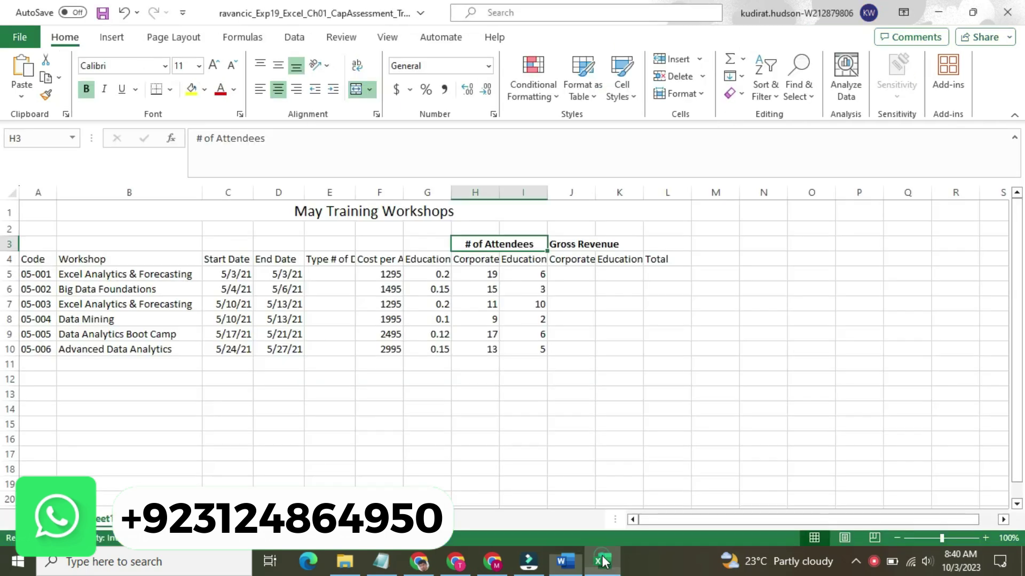
click(39, 137)
text(J3:L3)
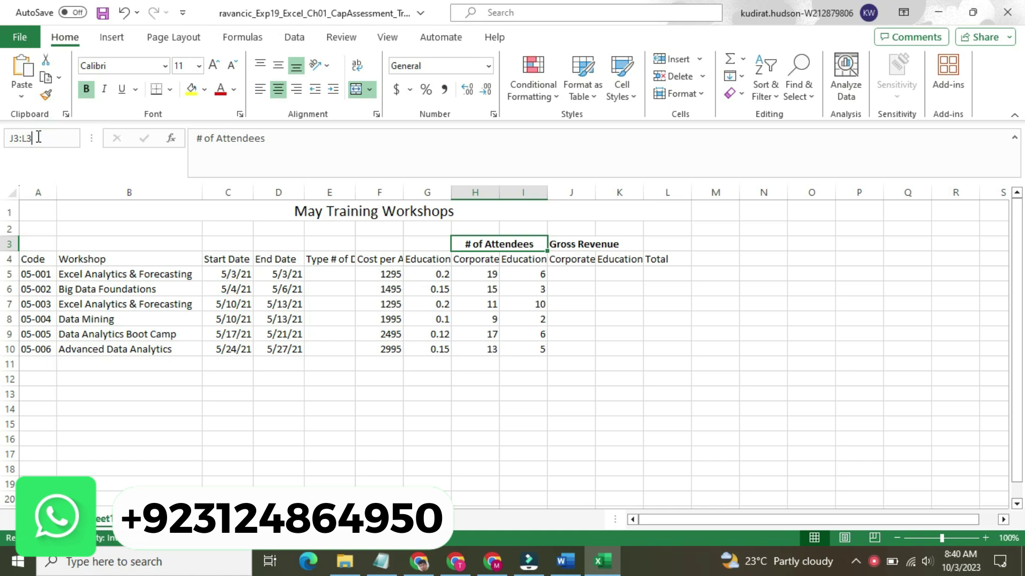
key(Return)
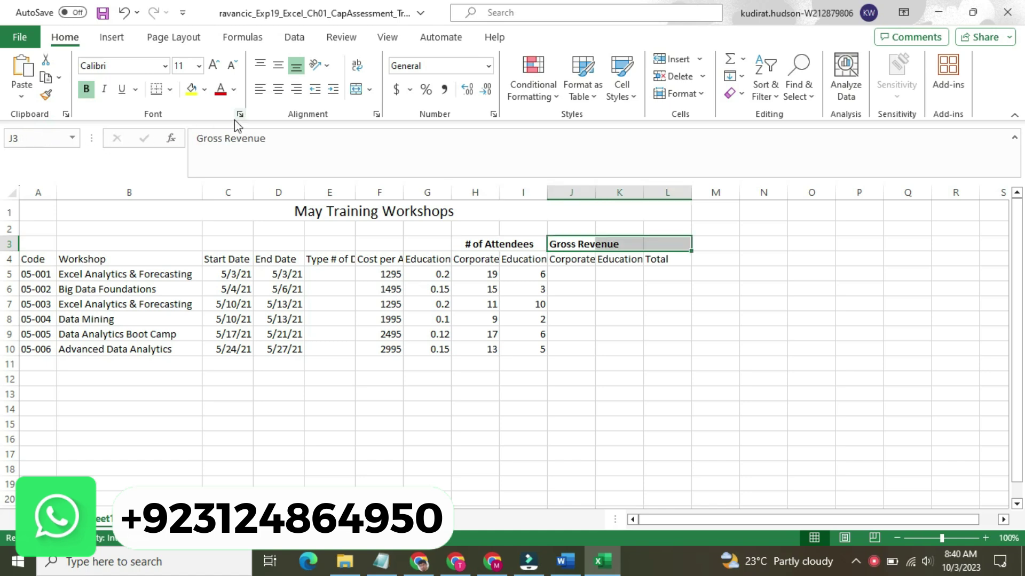
click(374, 91)
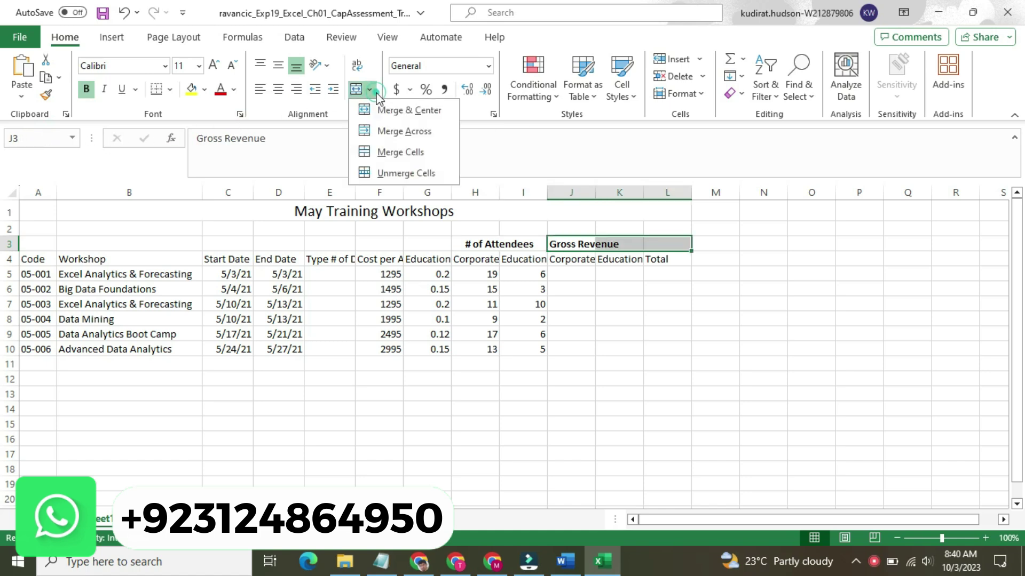
click(380, 109)
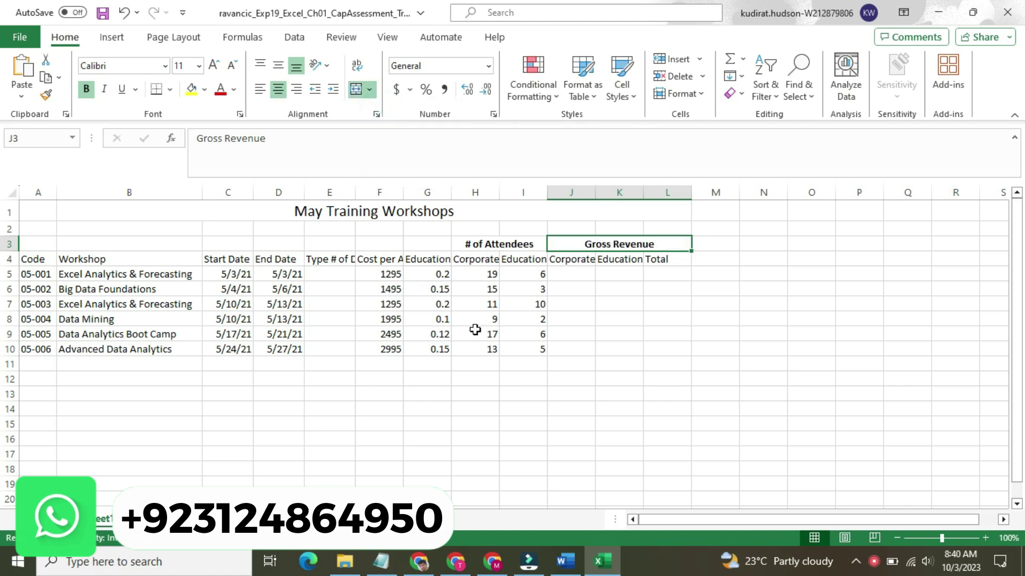
click(521, 411)
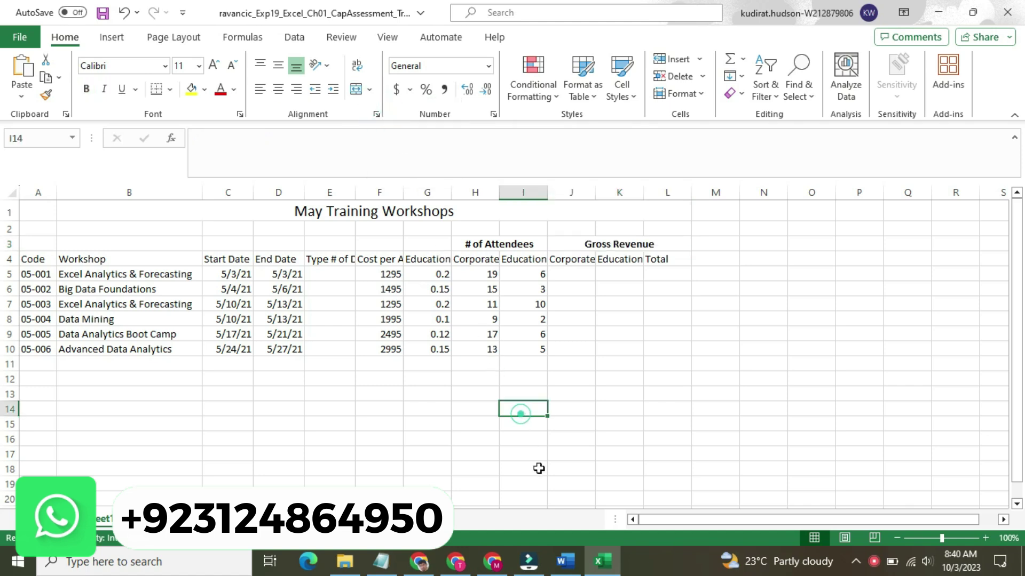
Switch to Word, set step 9's text back to font size 9 and remove its highlighting.
click(566, 561)
click(311, 177)
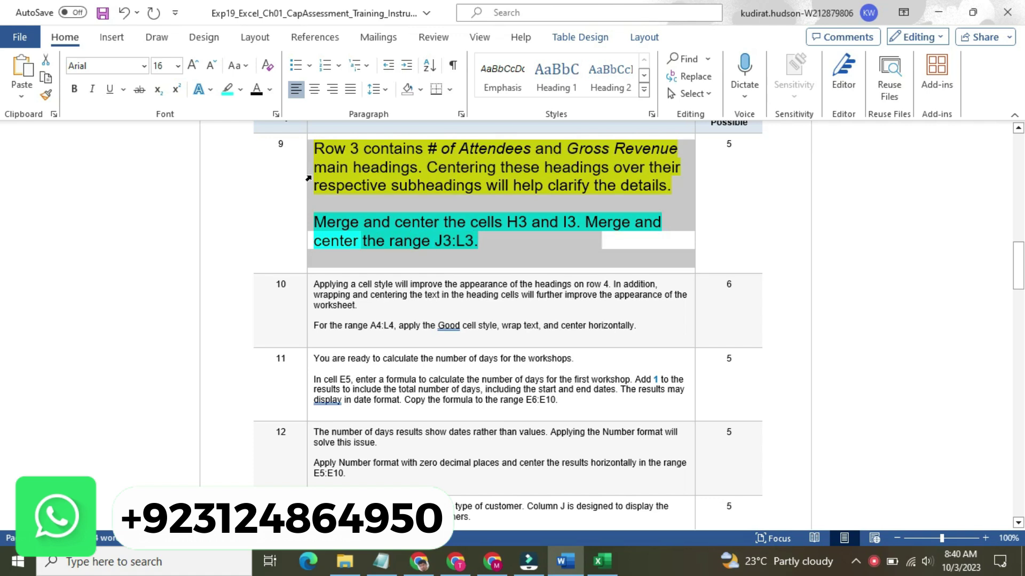
click(395, 128)
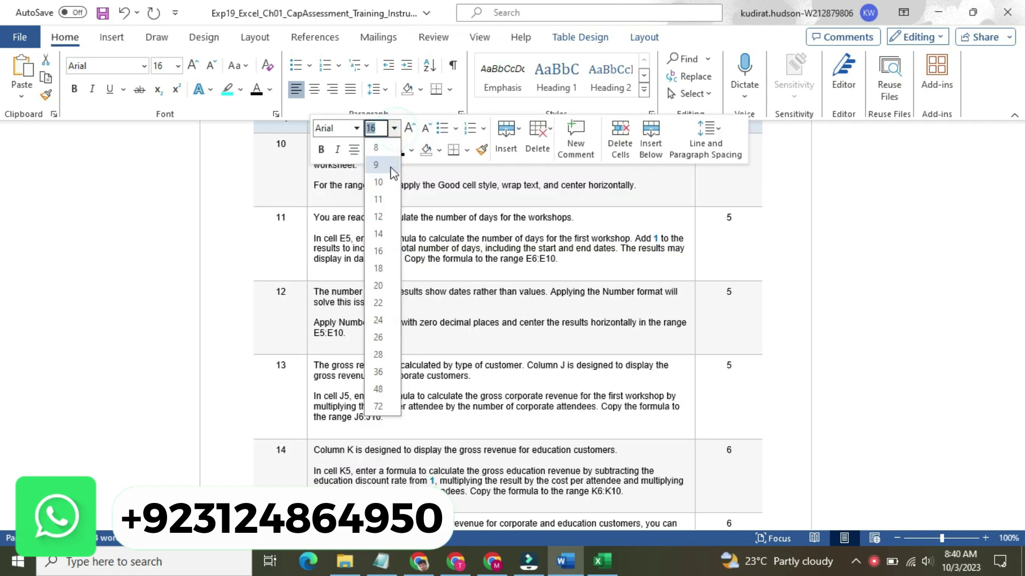
click(379, 164)
click(383, 150)
click(403, 239)
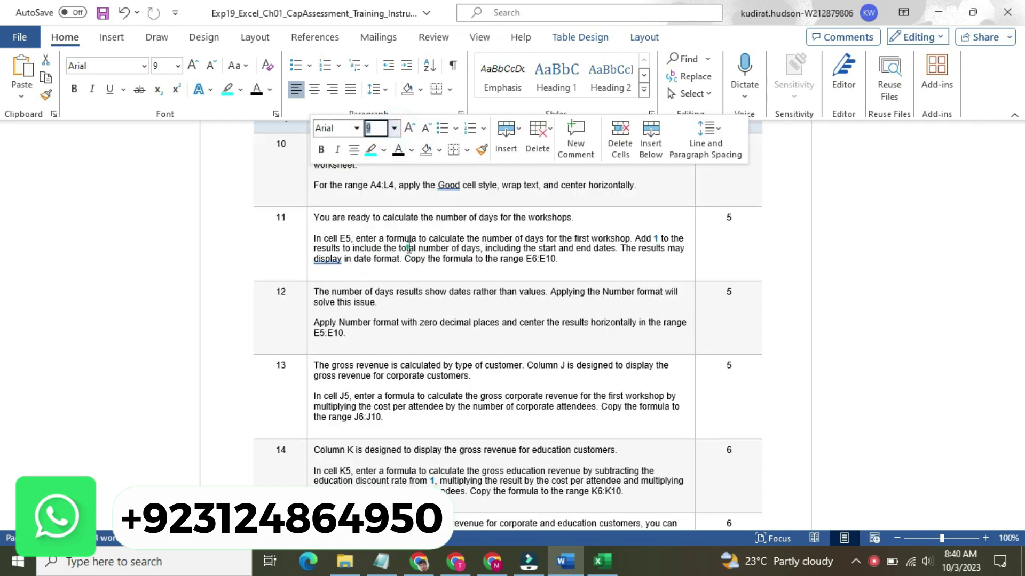
Enlarge step 10's instruction text to font size 14 and highlight it in yellow.
click(311, 179)
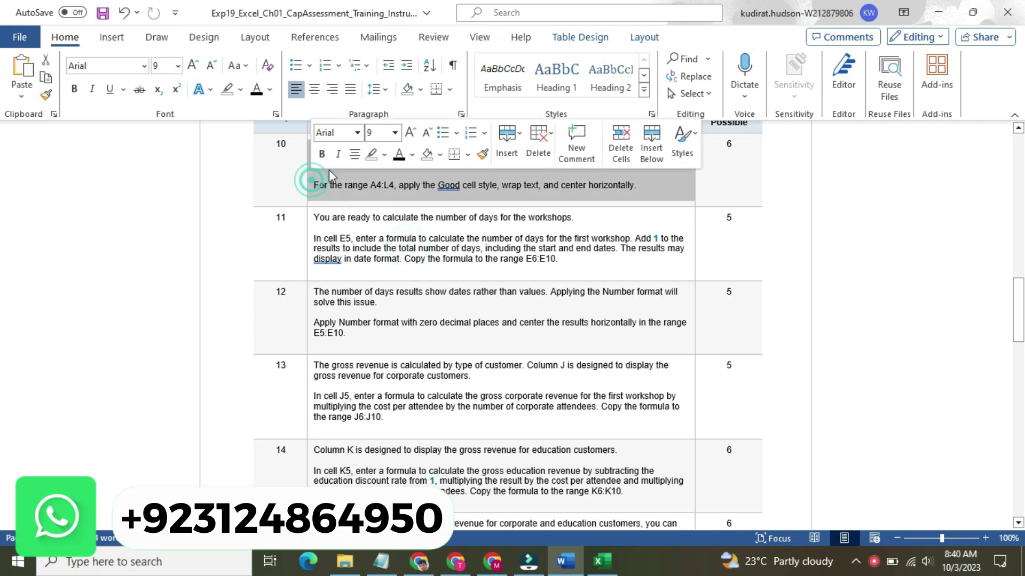
click(395, 132)
click(387, 232)
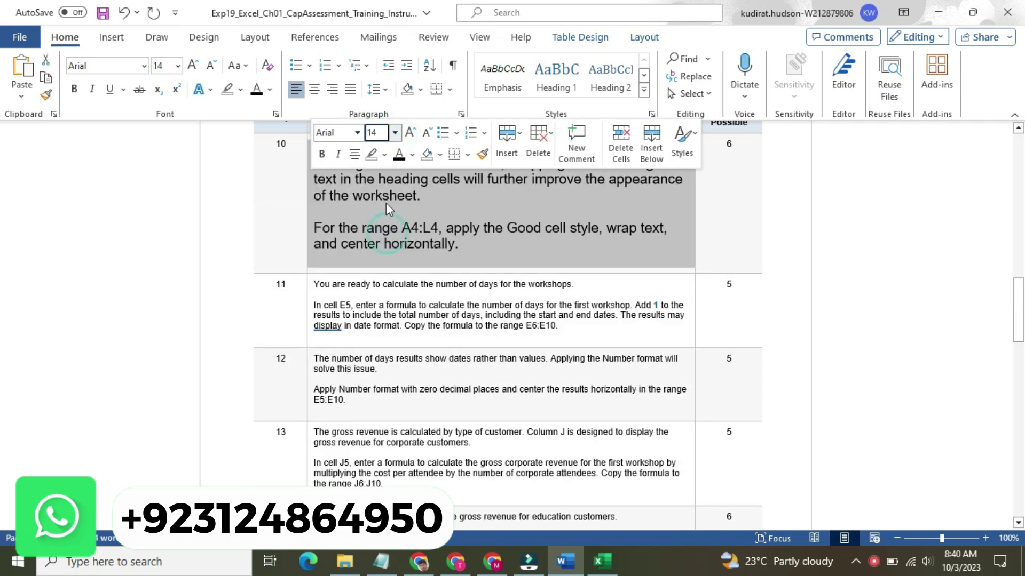
click(384, 154)
click(380, 171)
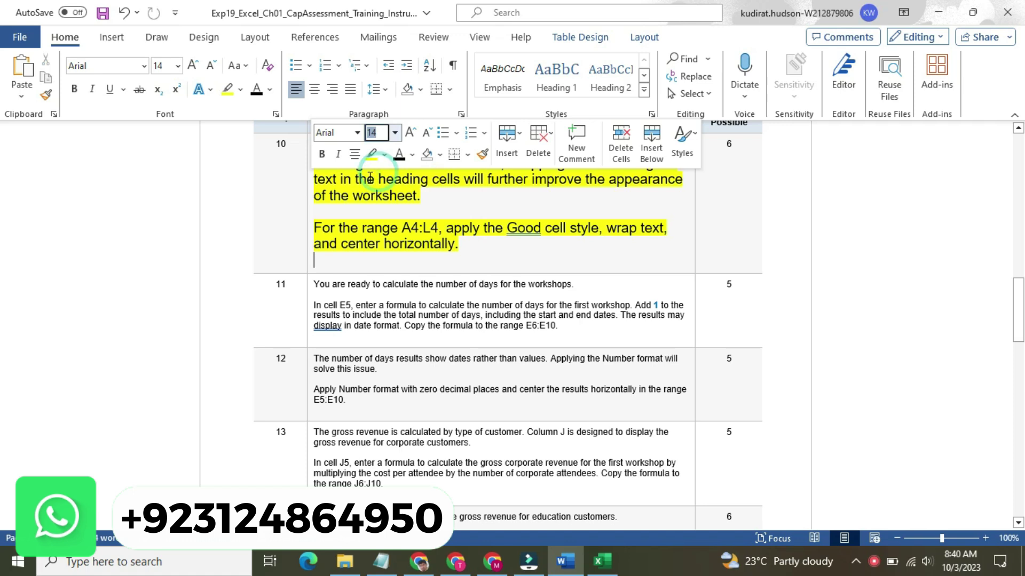
click(366, 179)
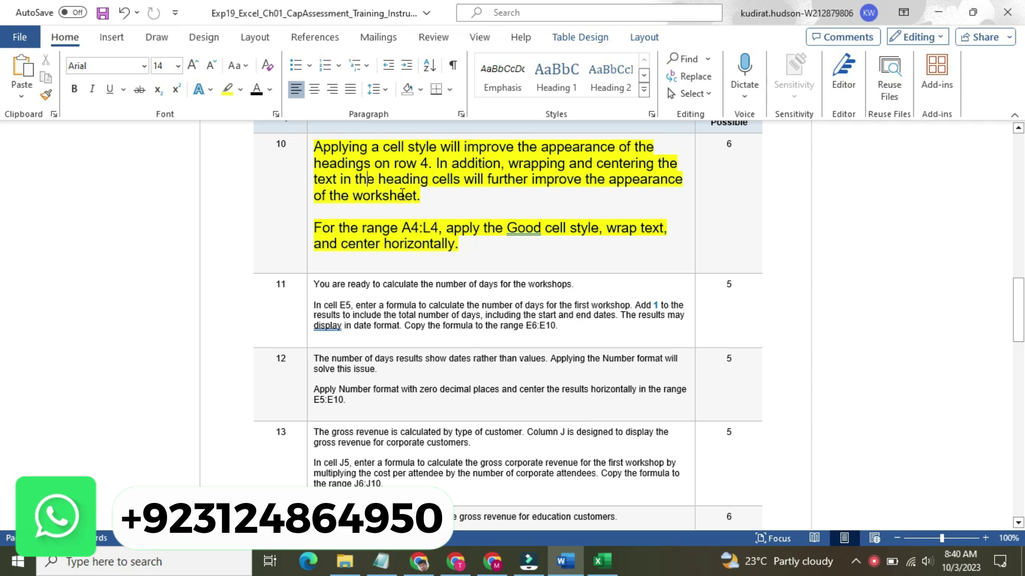
Highlight step 10's second paragraph, about applying the Good cell style, in turquoise.
triple_click(319, 224)
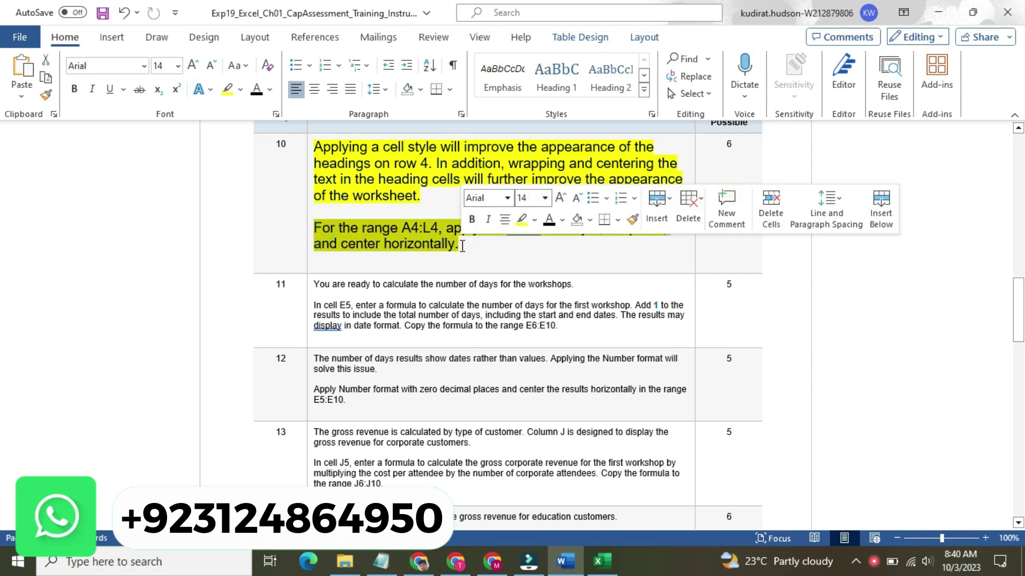
click(535, 220)
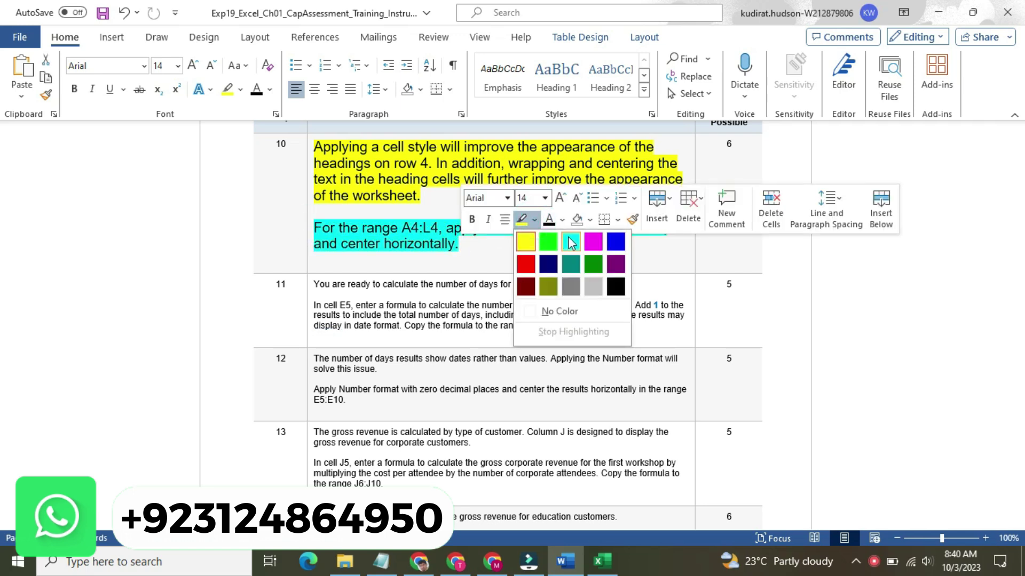
click(567, 236)
Mark the range reference A4:L4 in step 10, select that range in the Excel sheet and return to Word.
drag(402, 228, 437, 230)
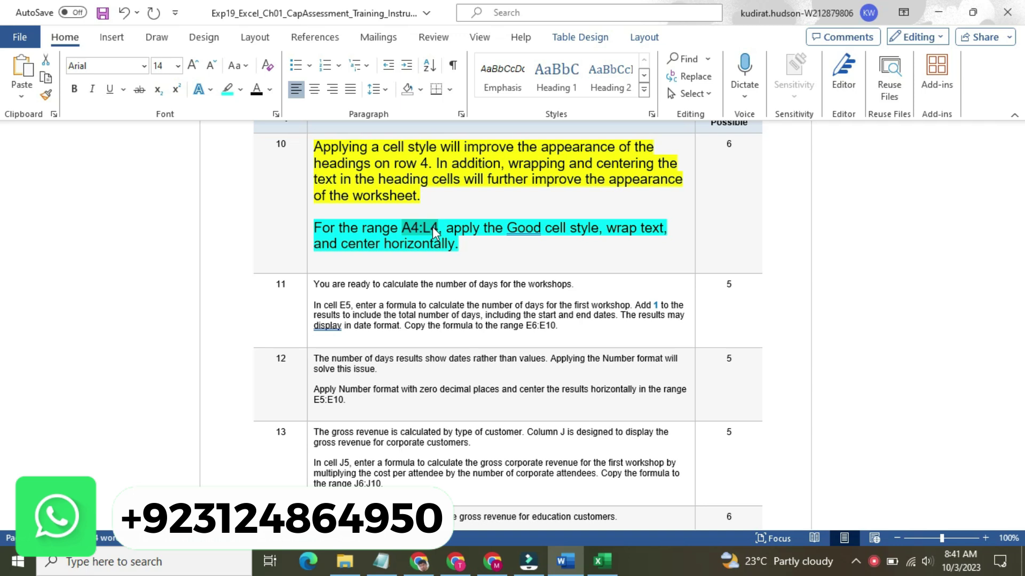
click(602, 561)
click(47, 142)
text(A4:L4)
key(Return)
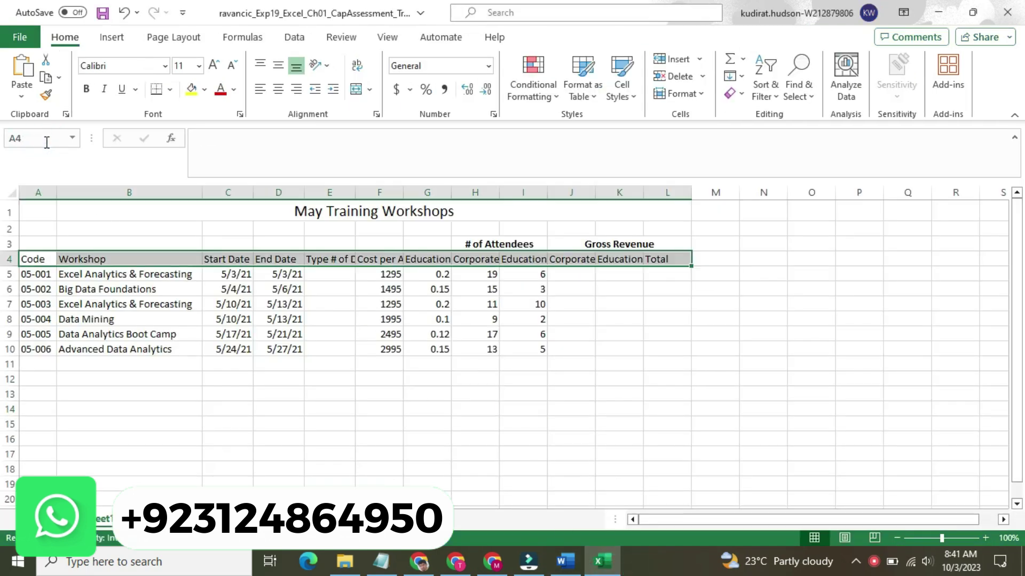
click(575, 568)
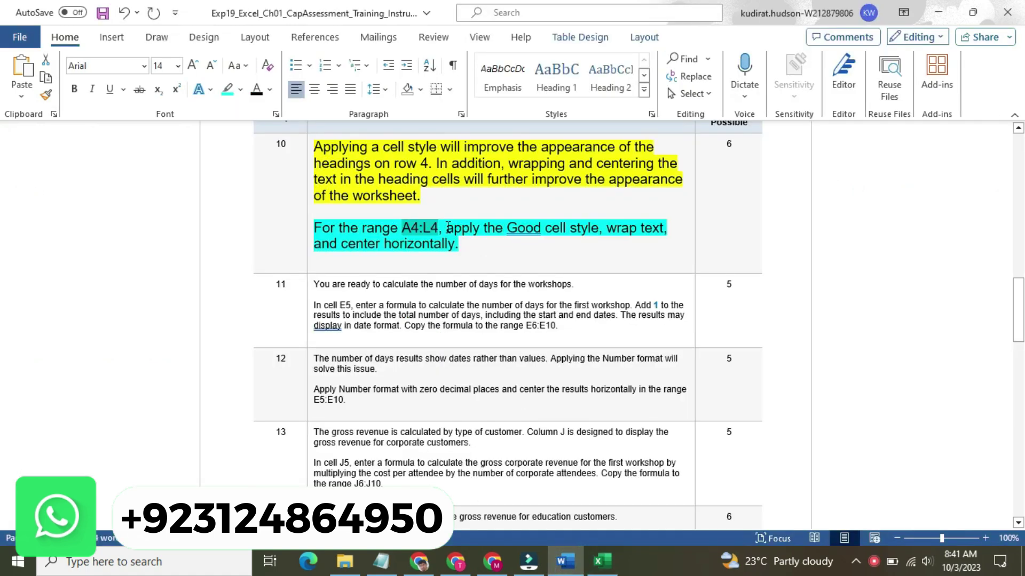
Reread step 10's Good cell style instruction, switch to Excel and apply the Good cell style to the range A4:L4.
double_click(511, 235)
click(545, 234)
click(592, 227)
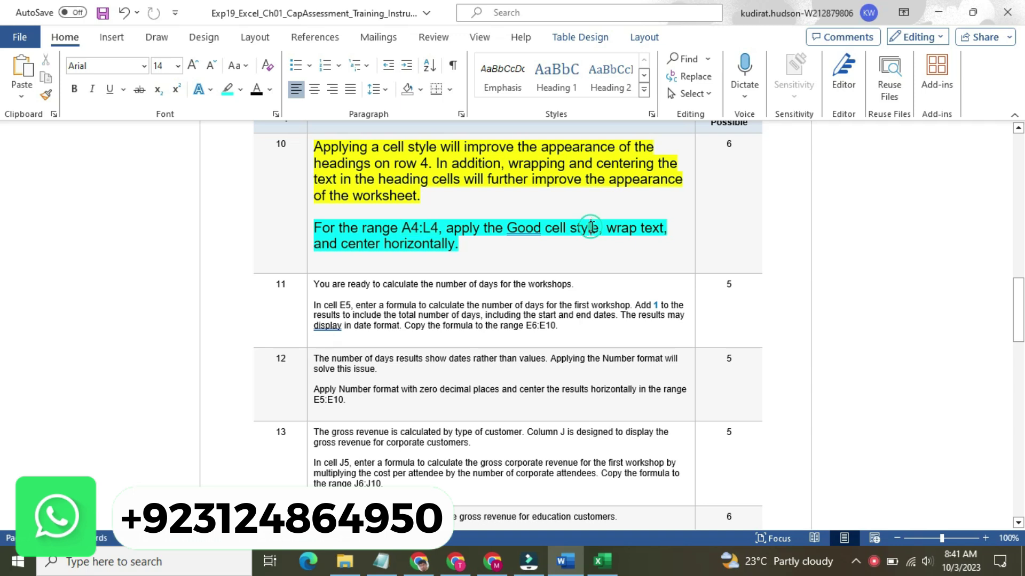
click(602, 562)
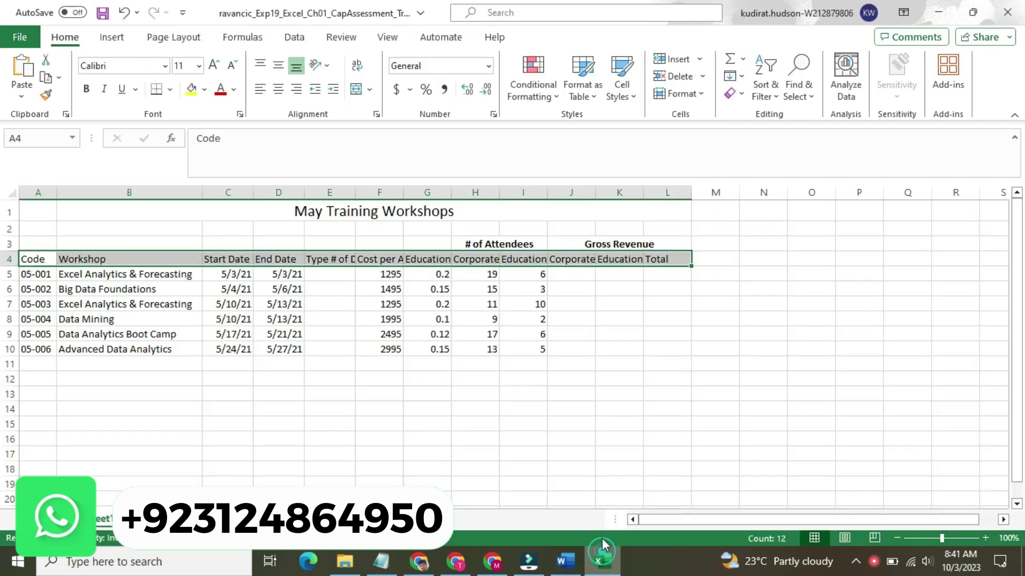
click(622, 77)
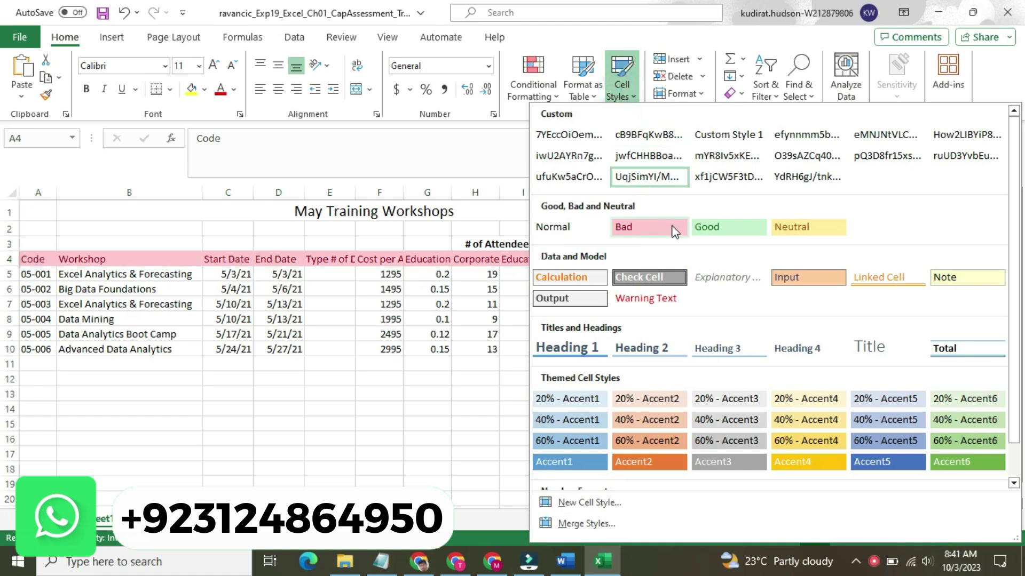
click(710, 227)
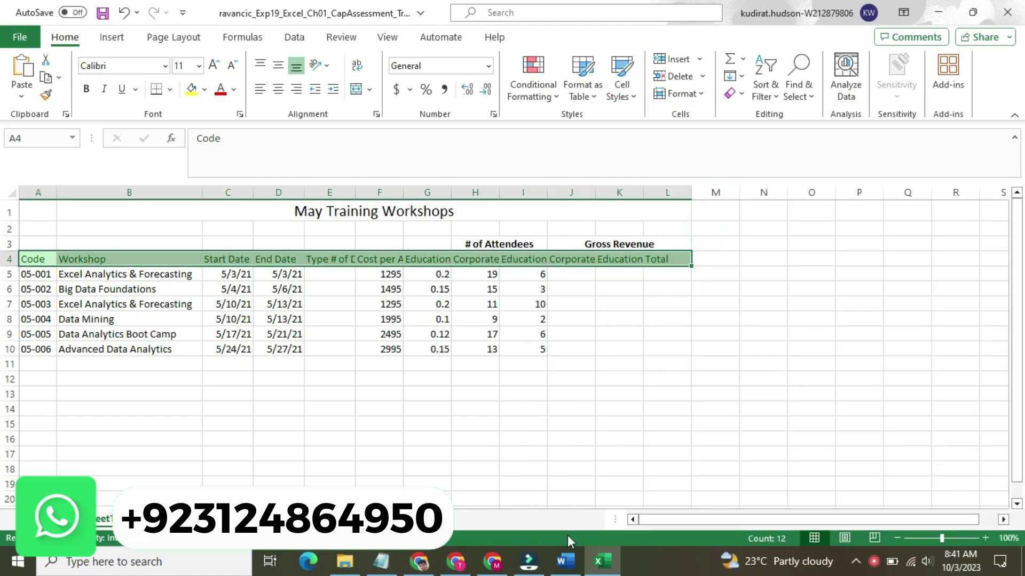
Check step 10 in Word, return to Excel and apply text wrapping and horizontal centering to the range A4:L4.
click(565, 561)
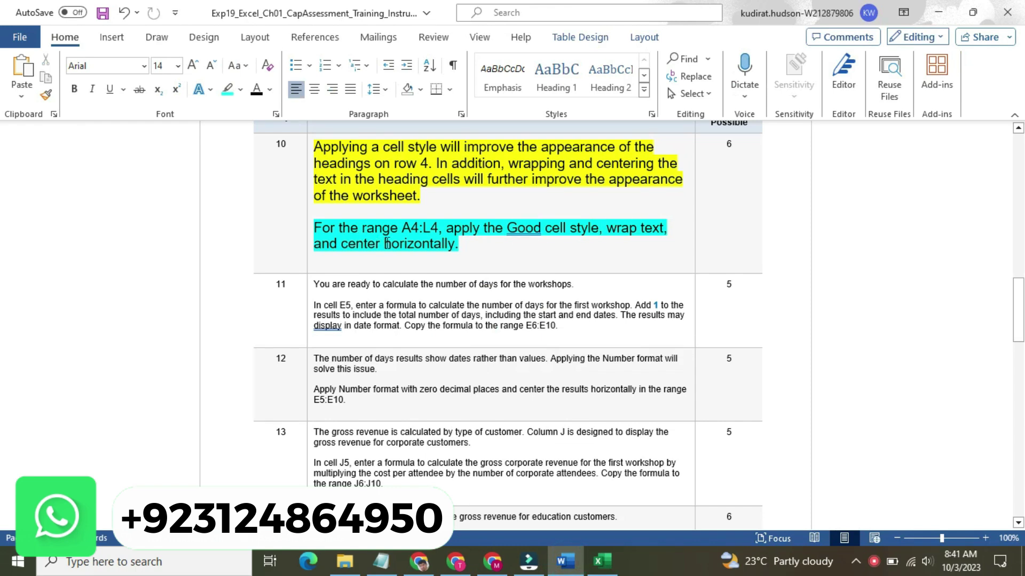
click(602, 570)
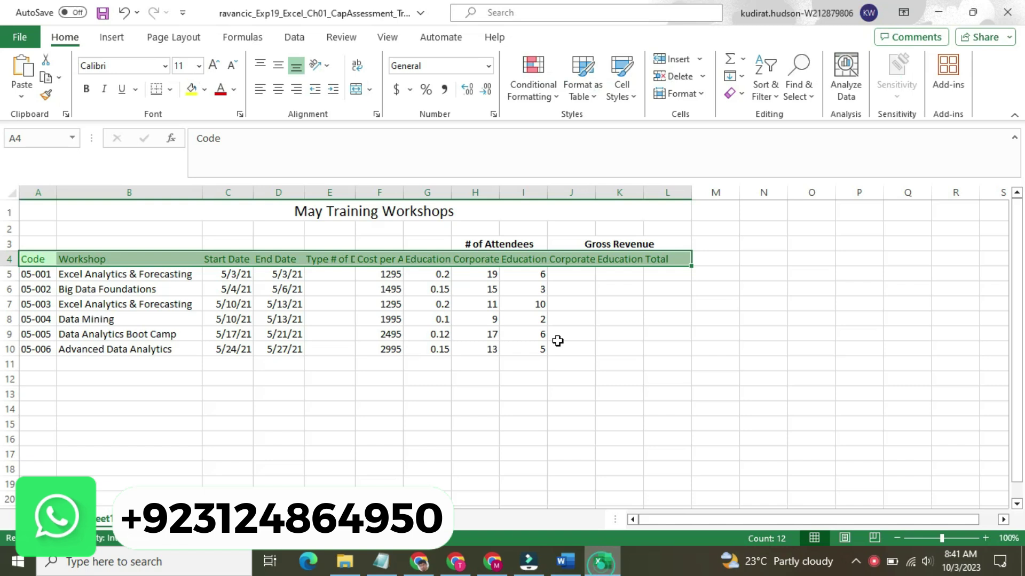
click(357, 66)
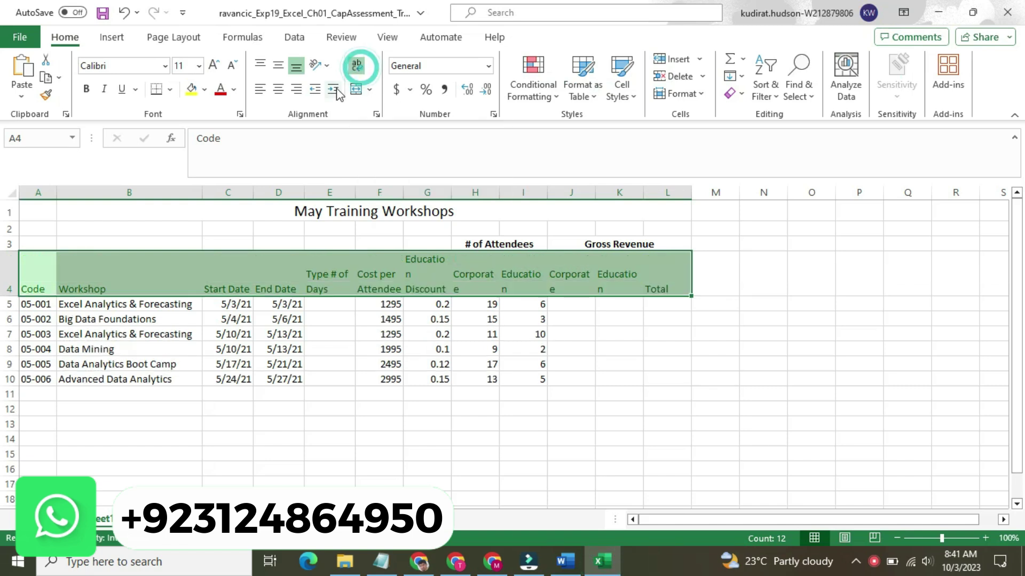
click(281, 92)
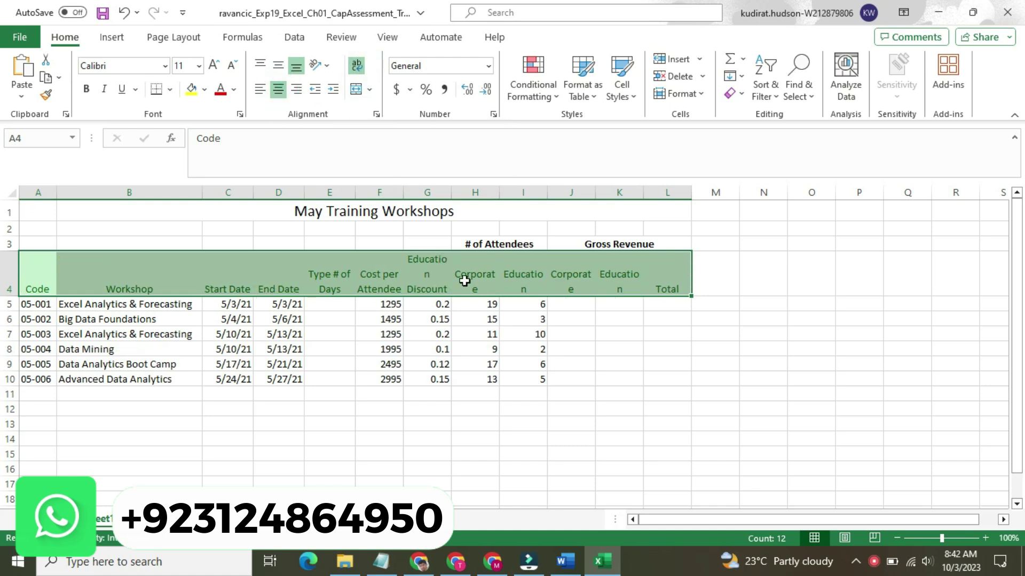
click(587, 394)
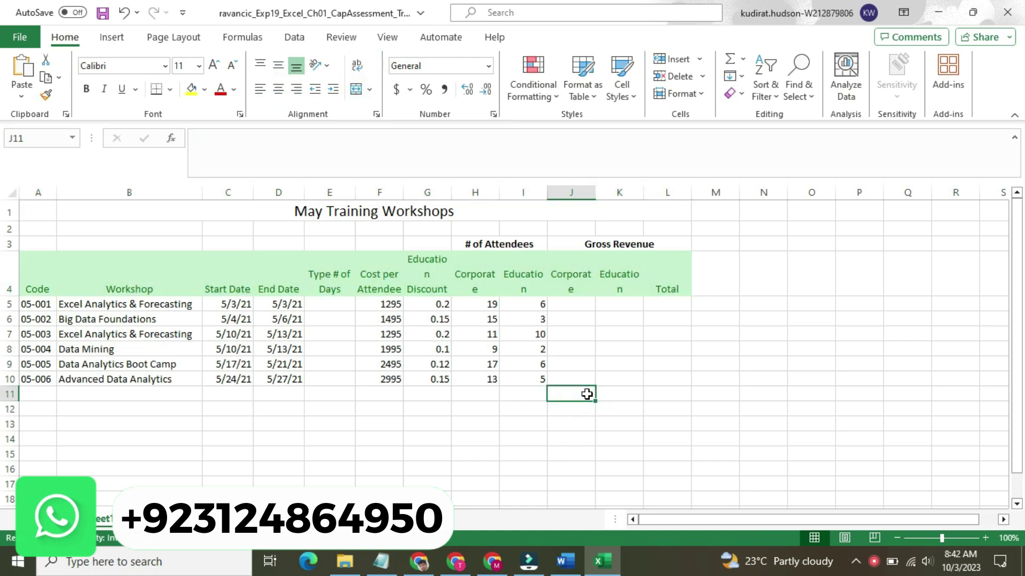
Switch to Word, set step 10's text back to font size 9 and remove its highlighting.
click(565, 560)
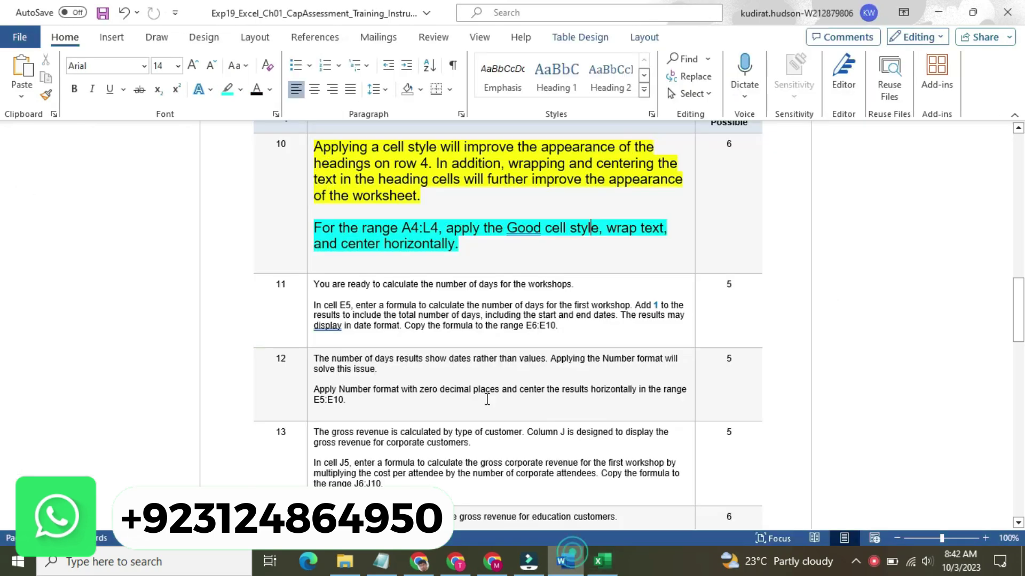
click(309, 179)
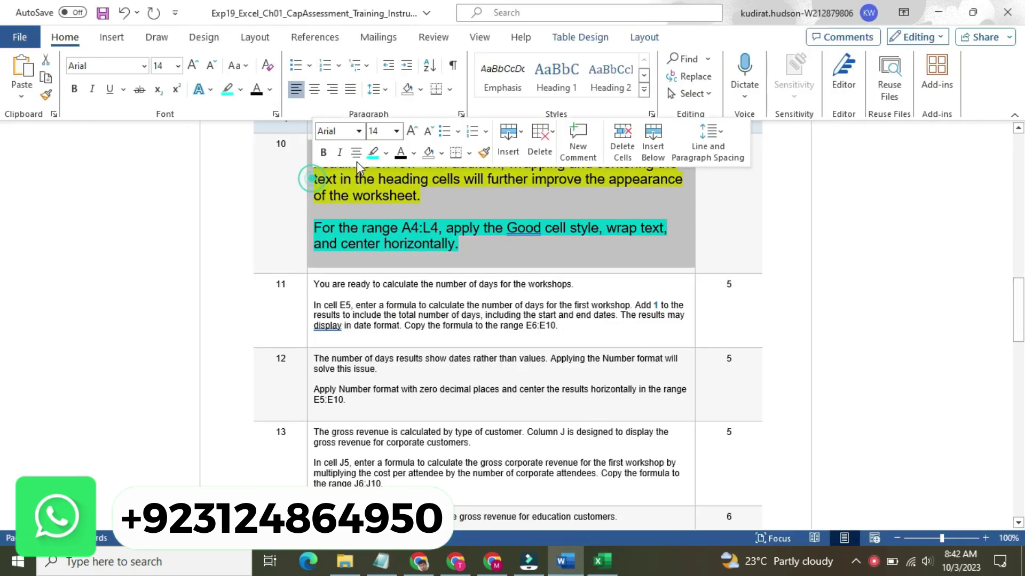
click(396, 131)
click(391, 167)
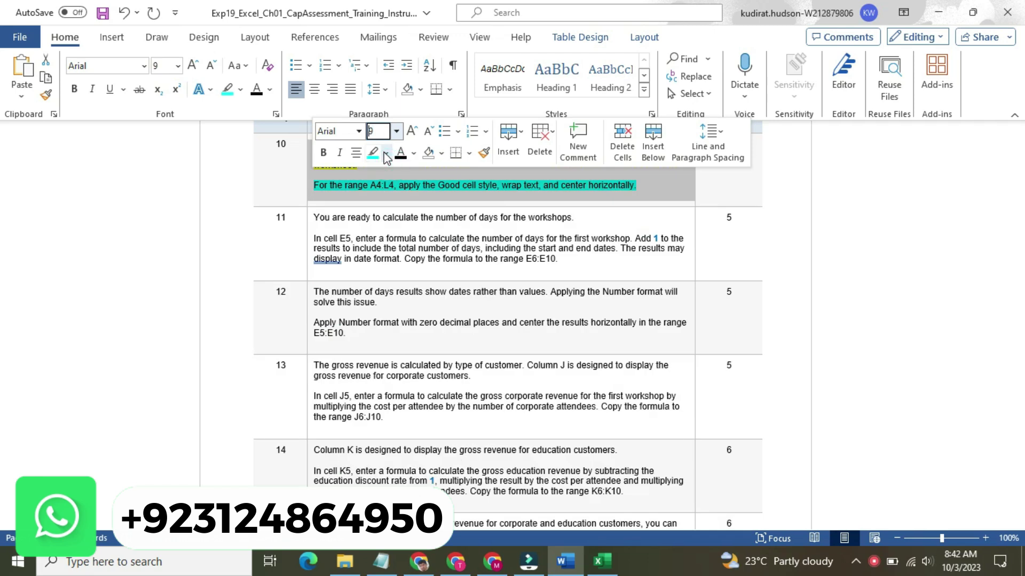
click(386, 154)
click(410, 241)
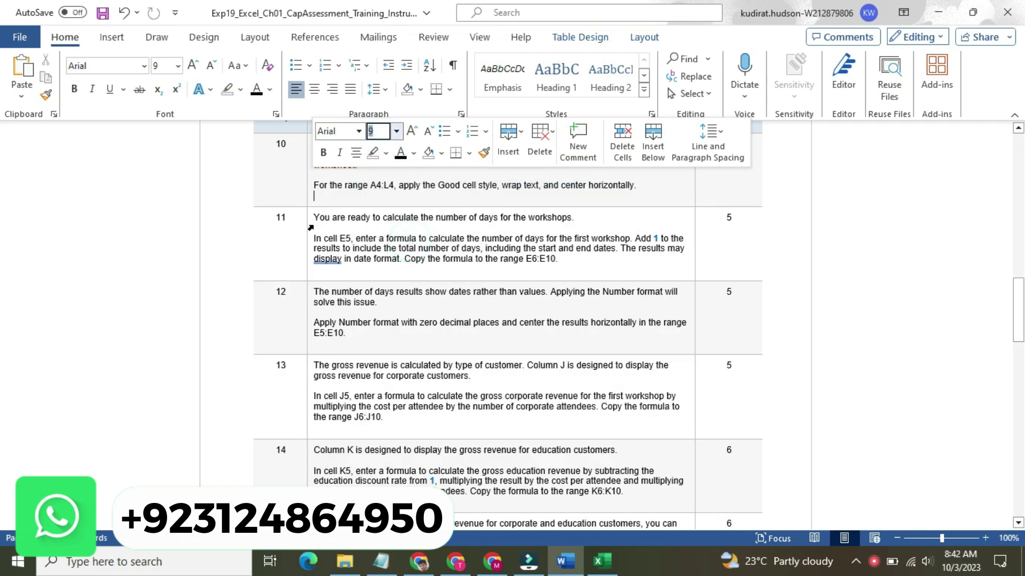
Enlarge step 11's instruction text to font size 16 and highlight it in yellow.
click(312, 221)
click(394, 177)
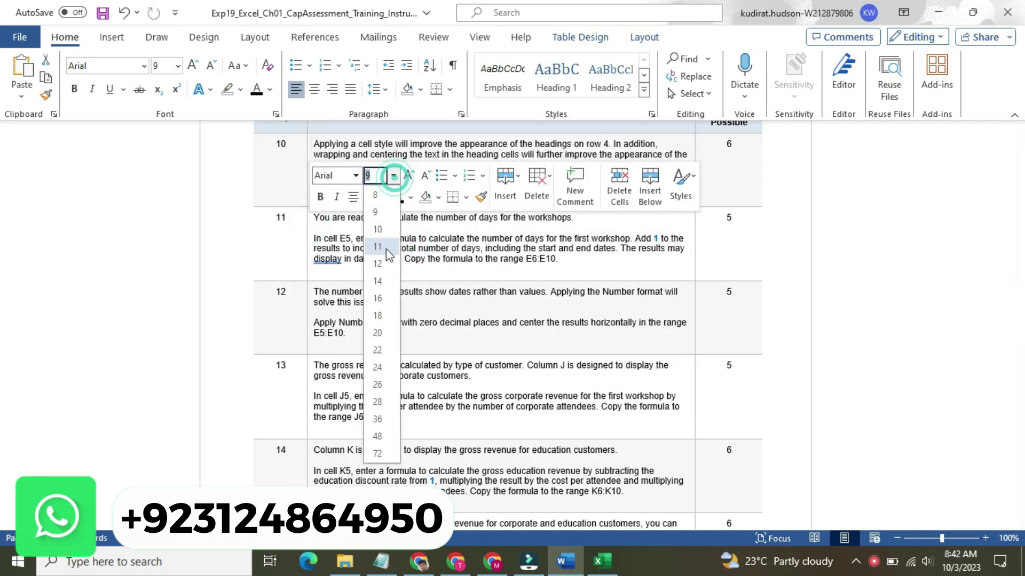
click(380, 294)
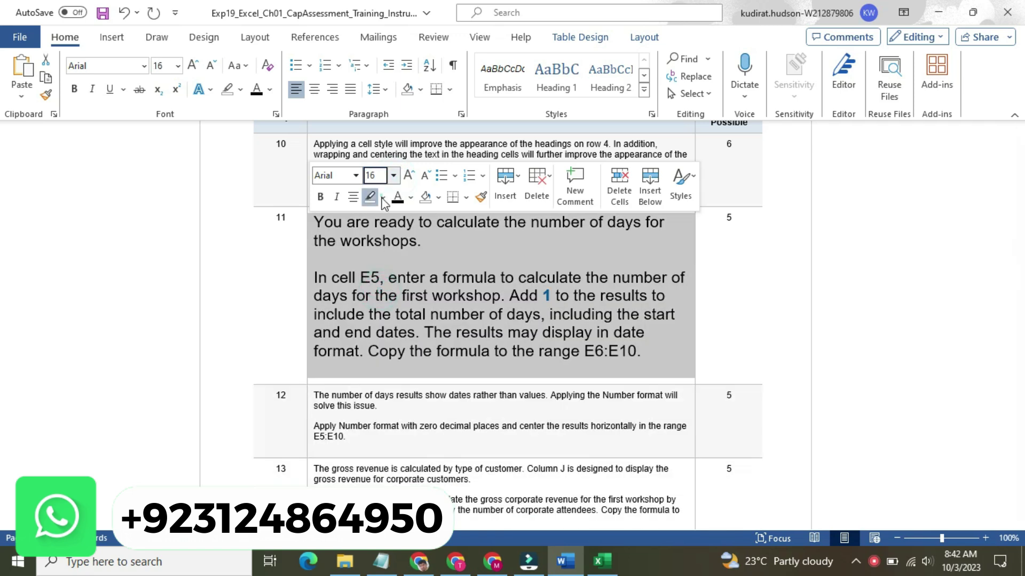
click(369, 197)
click(325, 221)
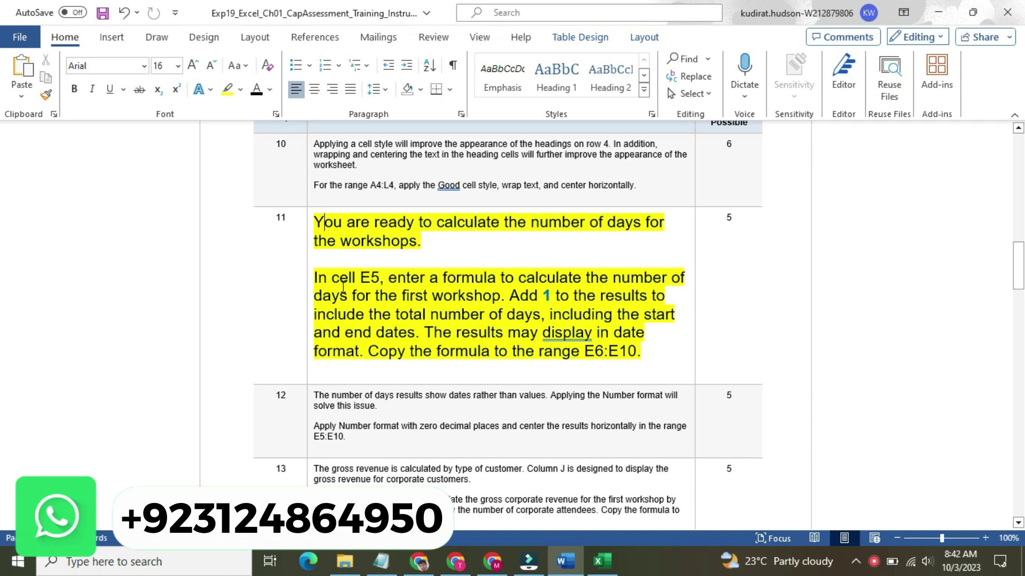
Highlight step 11's second paragraph in turquoise, from "In cell E5" through "date format.".
drag(319, 277, 372, 348)
click(443, 322)
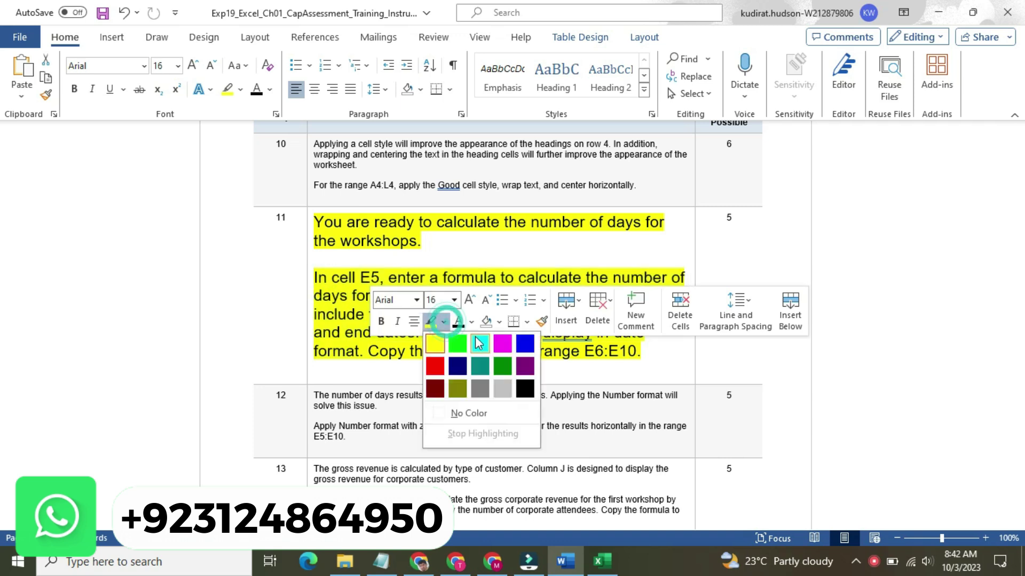
click(472, 337)
Mark the cell reference E5 in step 11, switch to Excel and select that cell.
click(351, 277)
drag(364, 277, 377, 278)
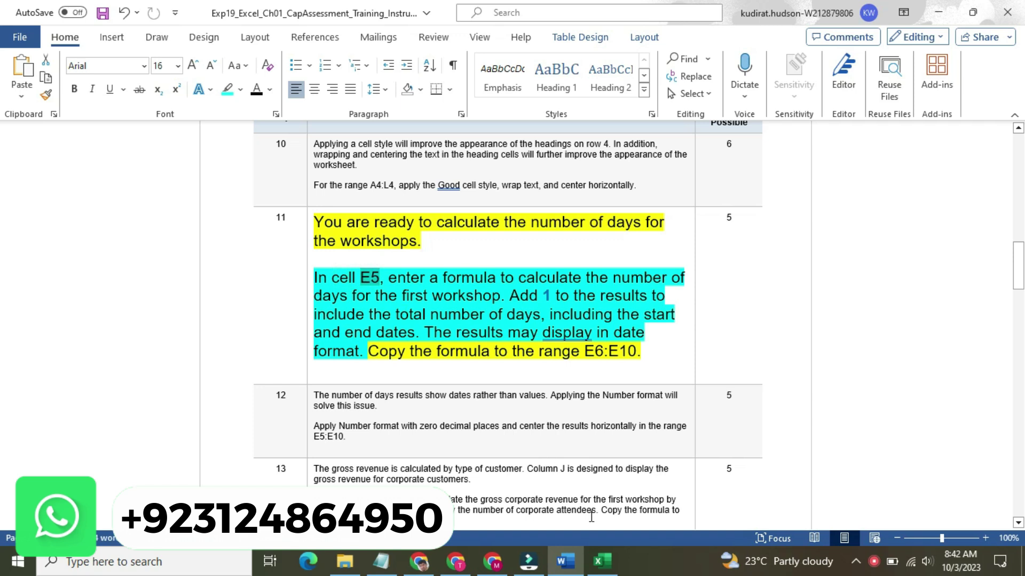
click(602, 562)
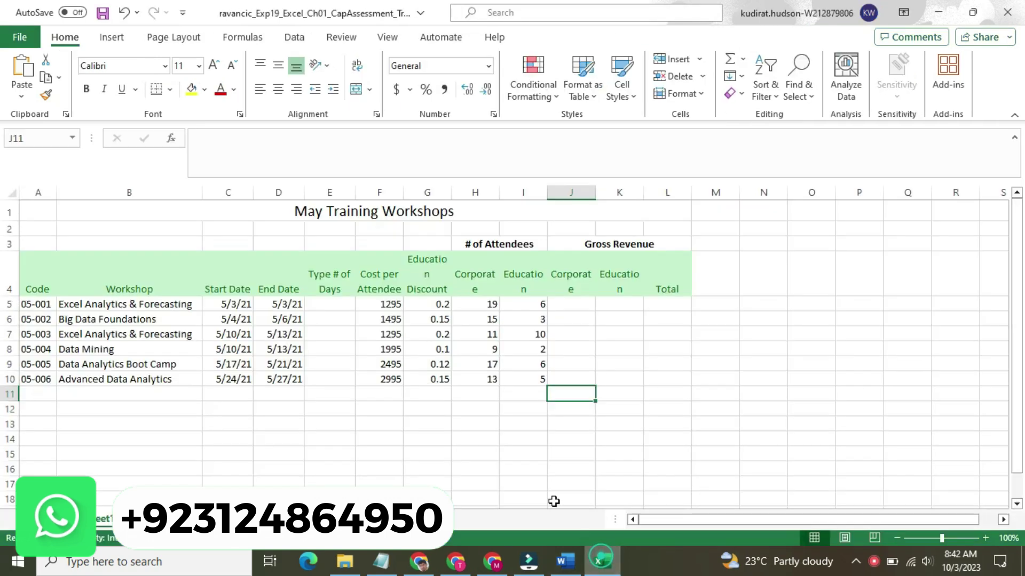
click(347, 315)
click(342, 303)
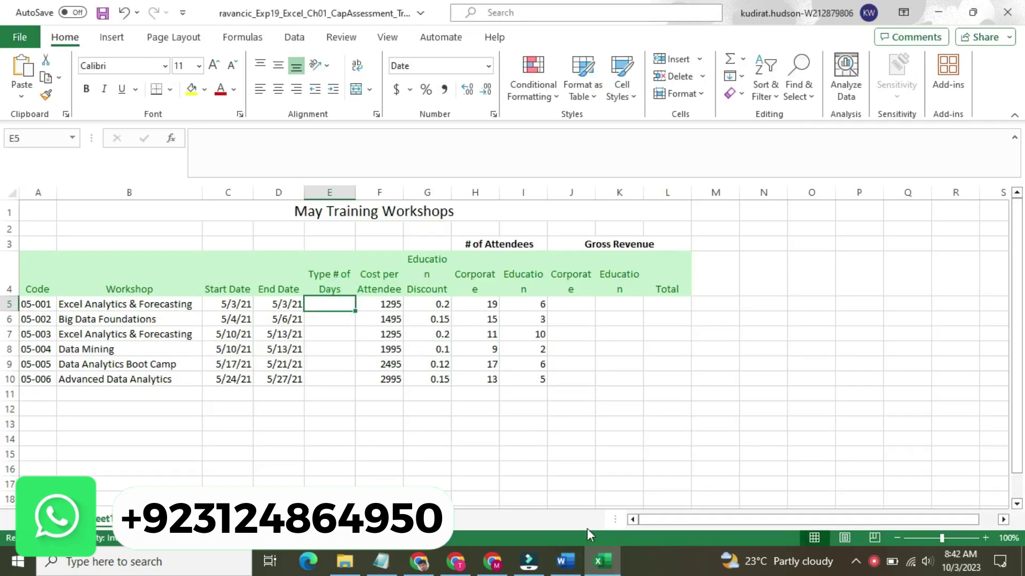
Recheck step 11 in Word, return to Excel and enter the formula =(D5-C5)+1 in cell E5.
click(566, 562)
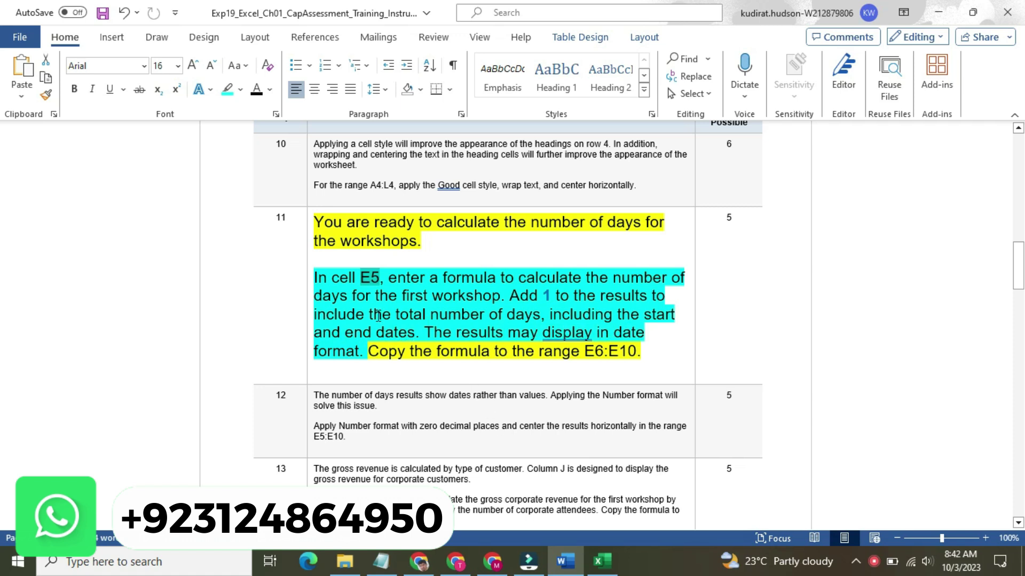
click(602, 561)
text(=)
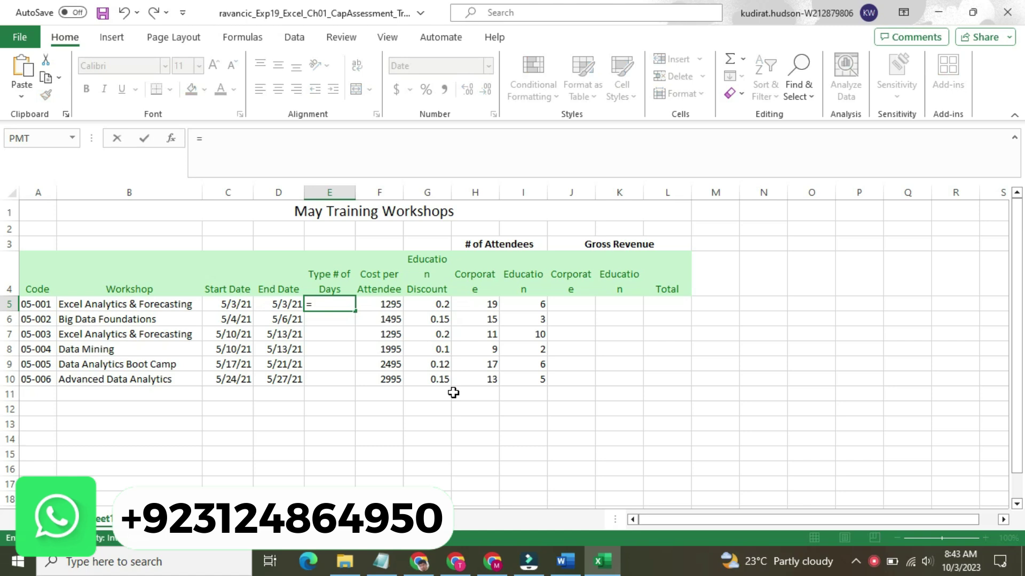
text(()
click(290, 304)
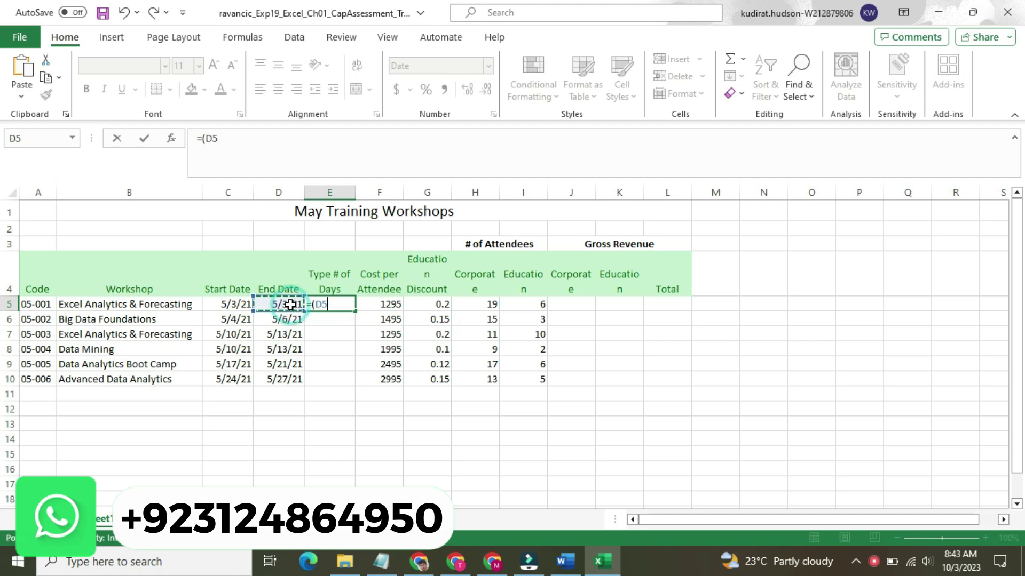
text(-)
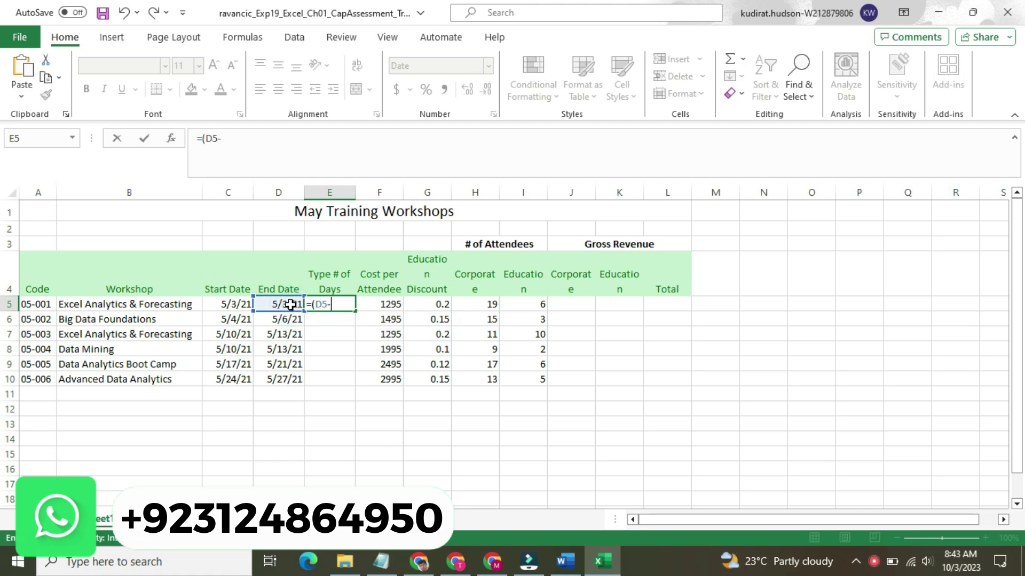
click(245, 304)
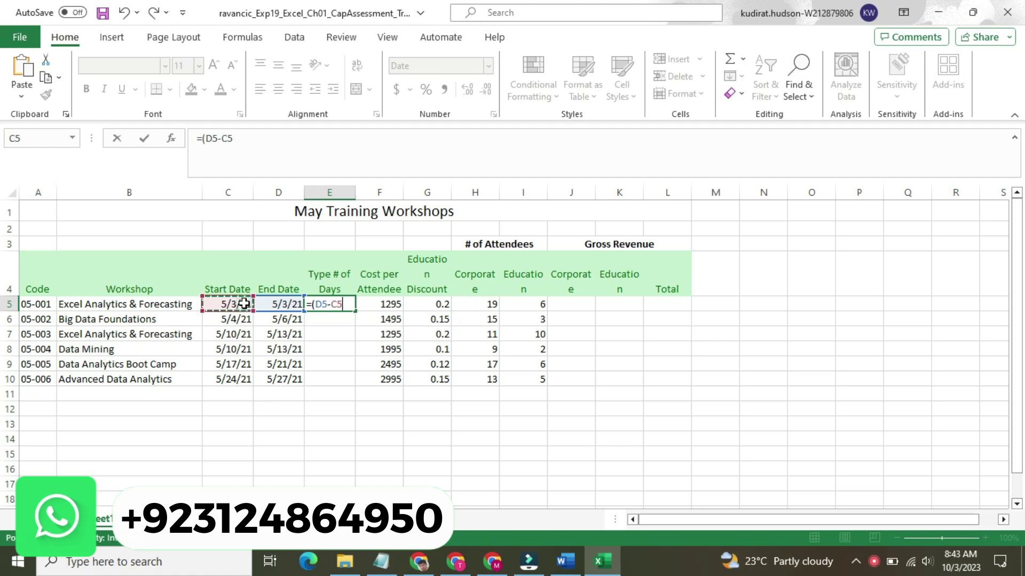
text())
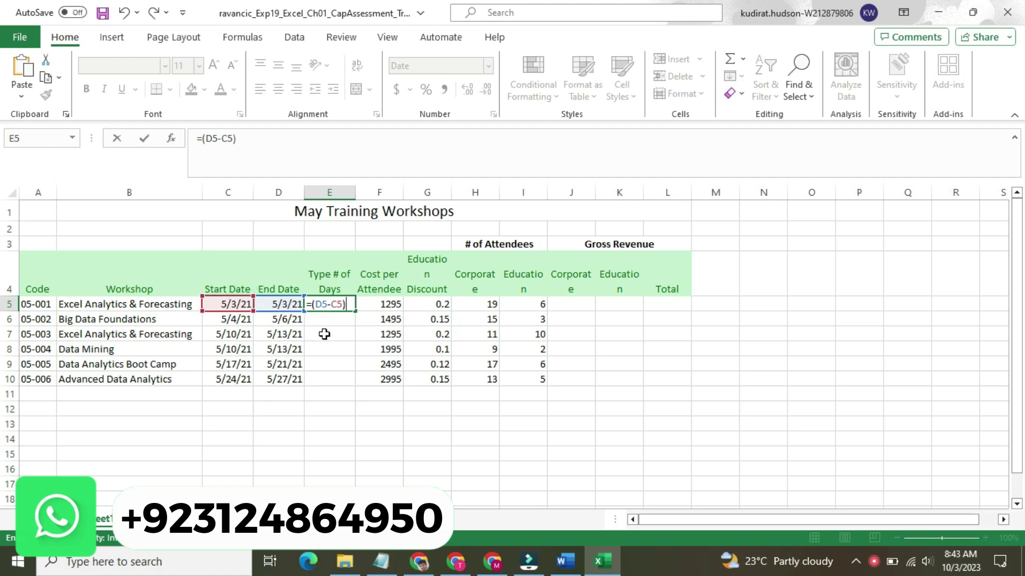
text(+1)
key(Return)
click(339, 307)
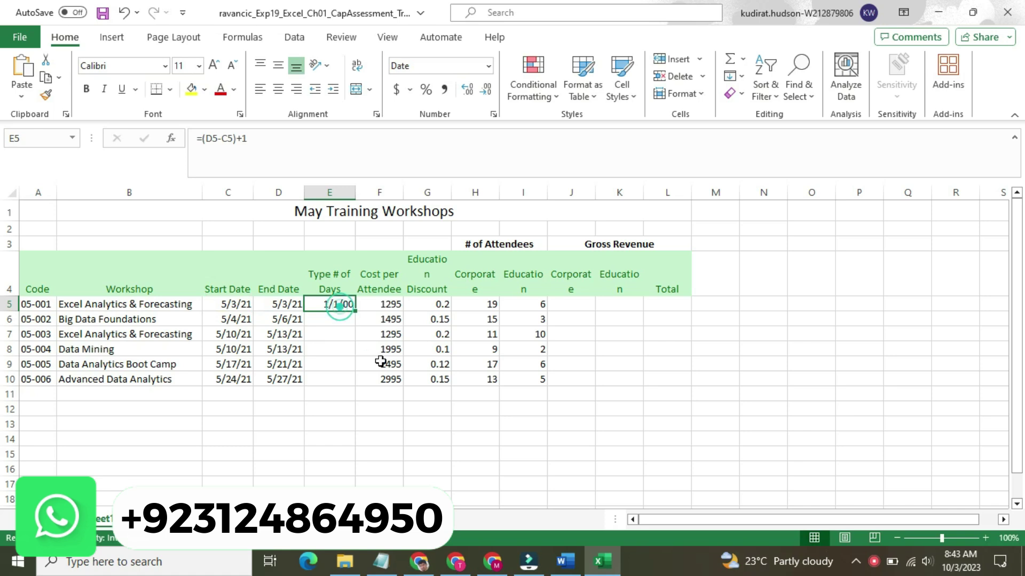
Switch to Word and highlight step 11's last sentence, "Copy the formula to the range E6:E10.", in turquoise.
click(558, 559)
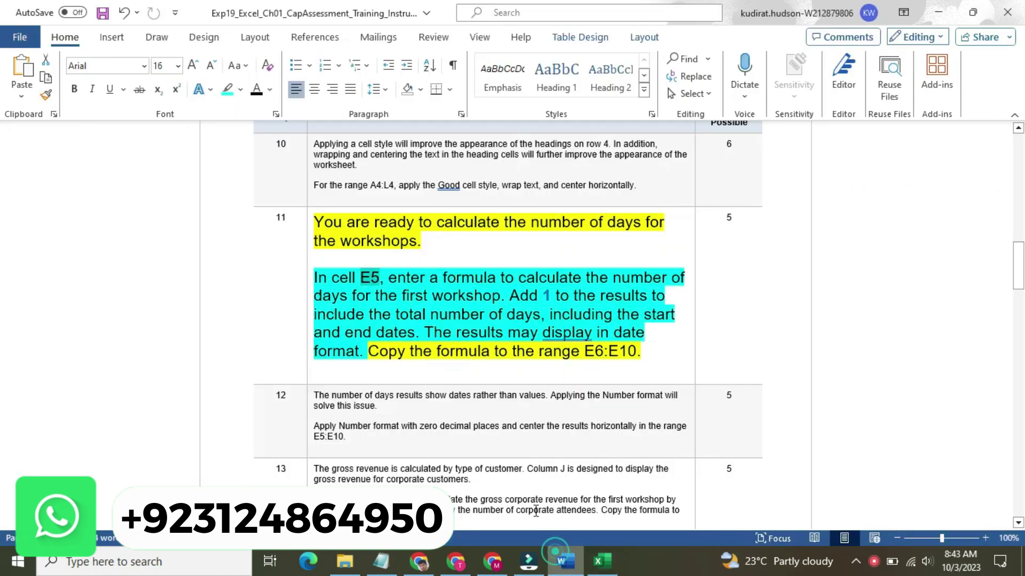
drag(370, 351, 651, 348)
click(662, 333)
drag(593, 353, 650, 351)
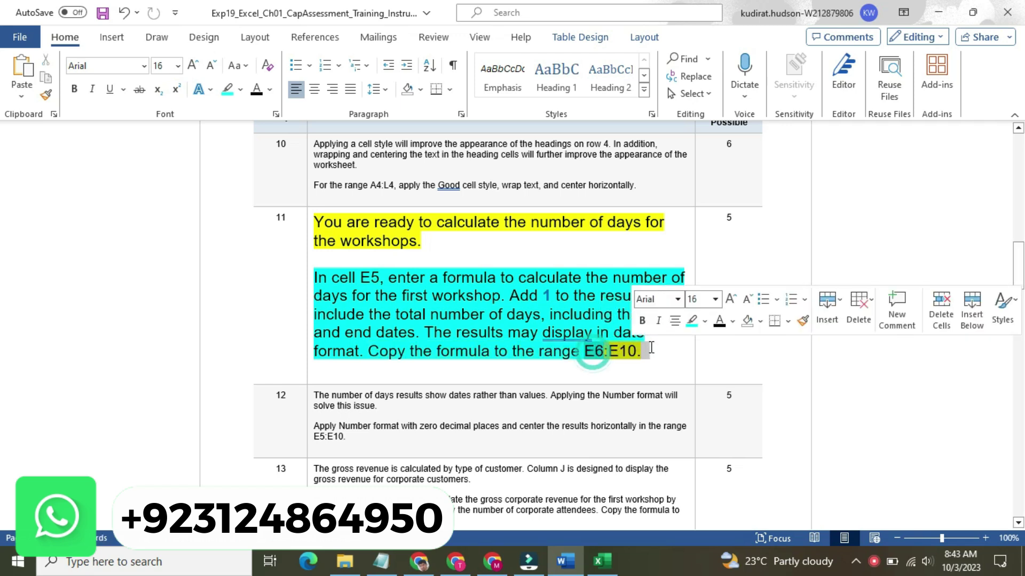
click(691, 322)
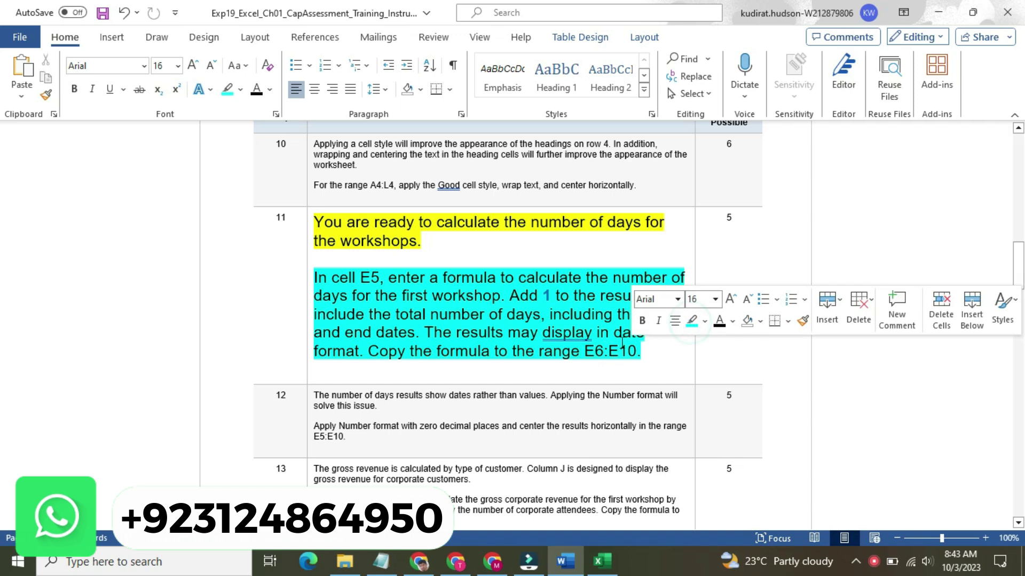
Switch to Excel and copy the formula in cell E5 down to the range E6:E10.
key(alt+Tab)
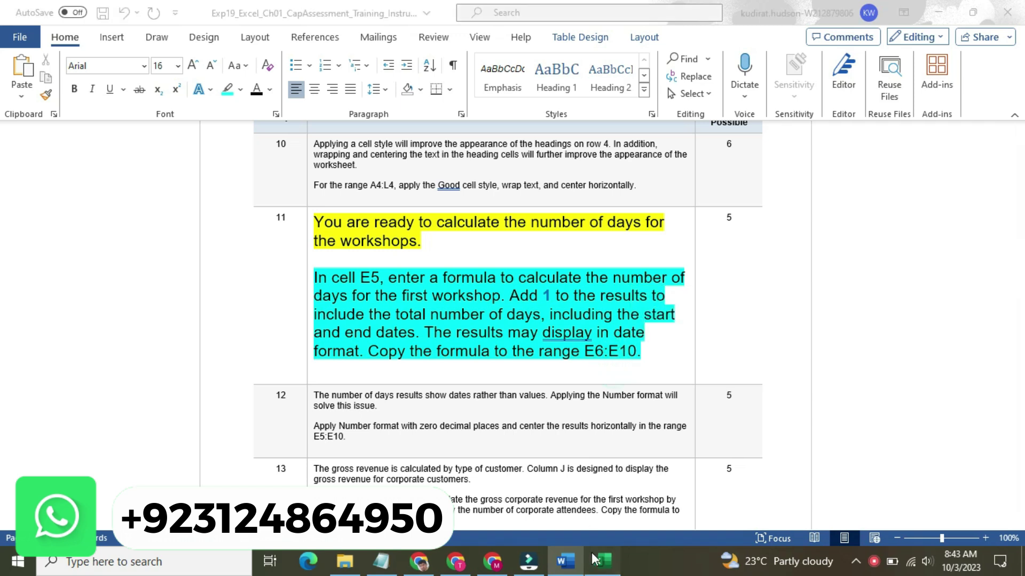
drag(354, 311, 350, 386)
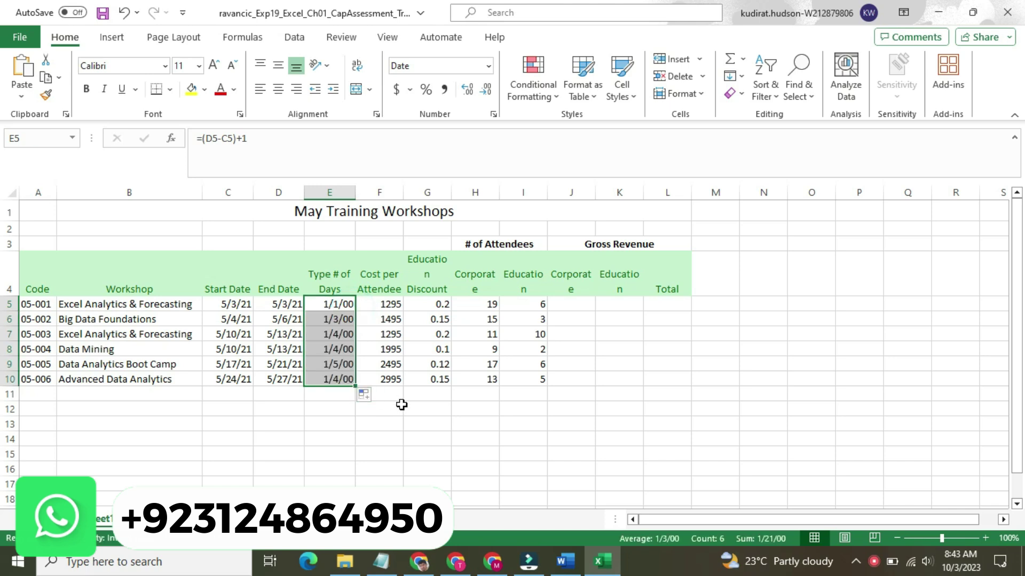
click(401, 405)
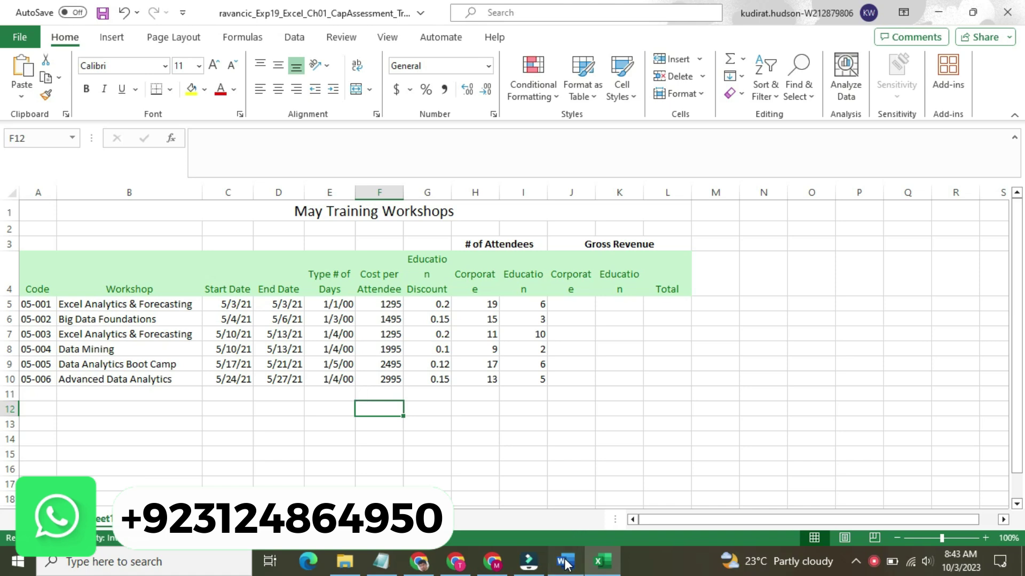
Switch to Word, reset the step 11 instructions to font size 9 and remove their highlighting.
click(566, 560)
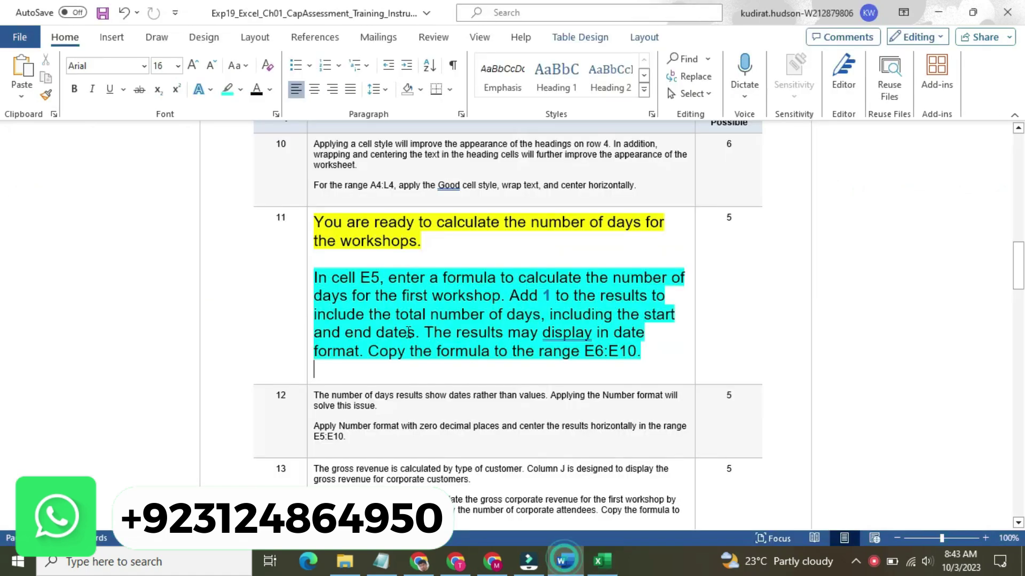
click(307, 265)
click(393, 214)
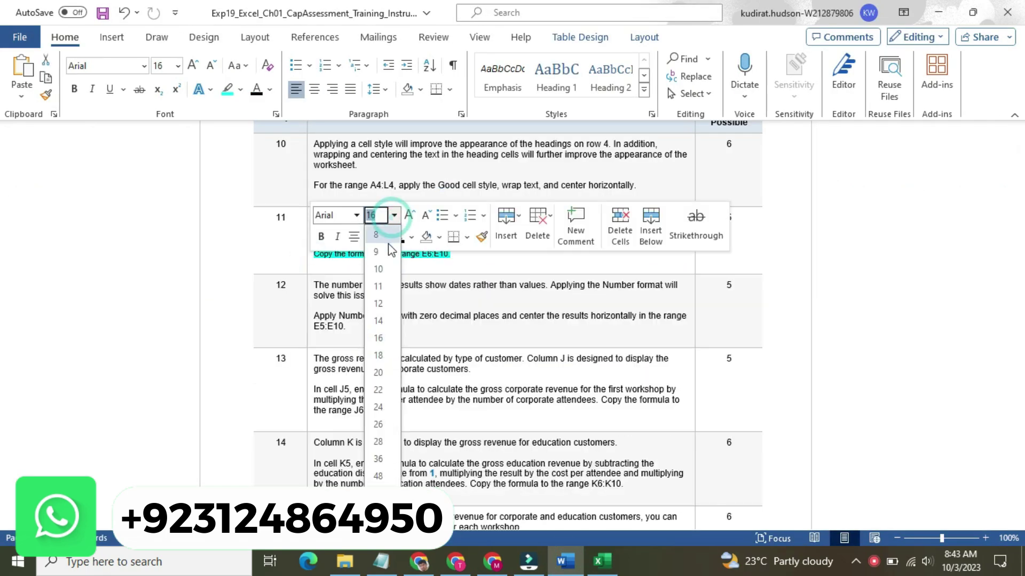
click(391, 251)
click(384, 237)
click(410, 329)
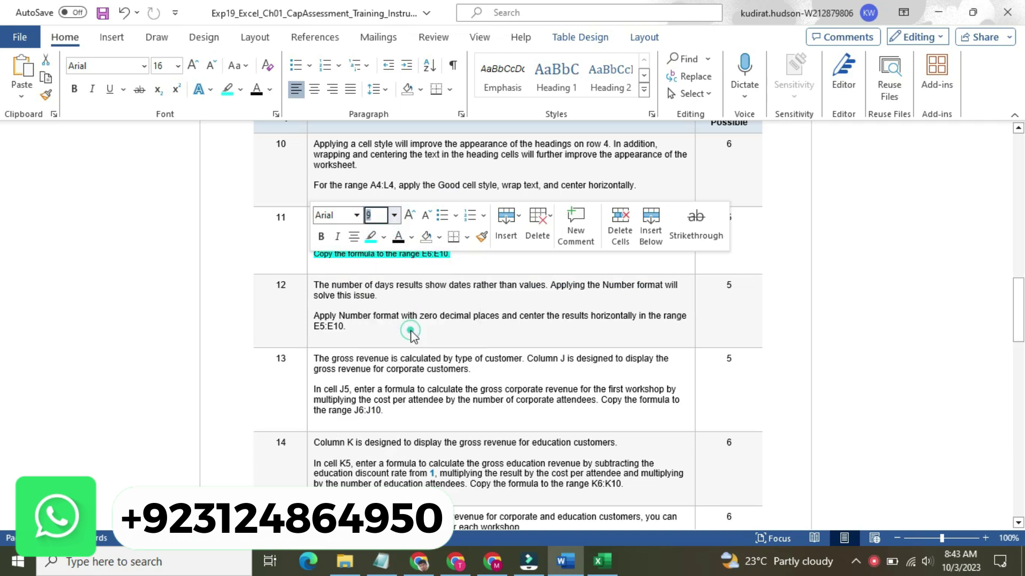
Enlarge the step 12 instructions to font size 16 and highlight them in yellow.
drag(347, 333, 683, 290)
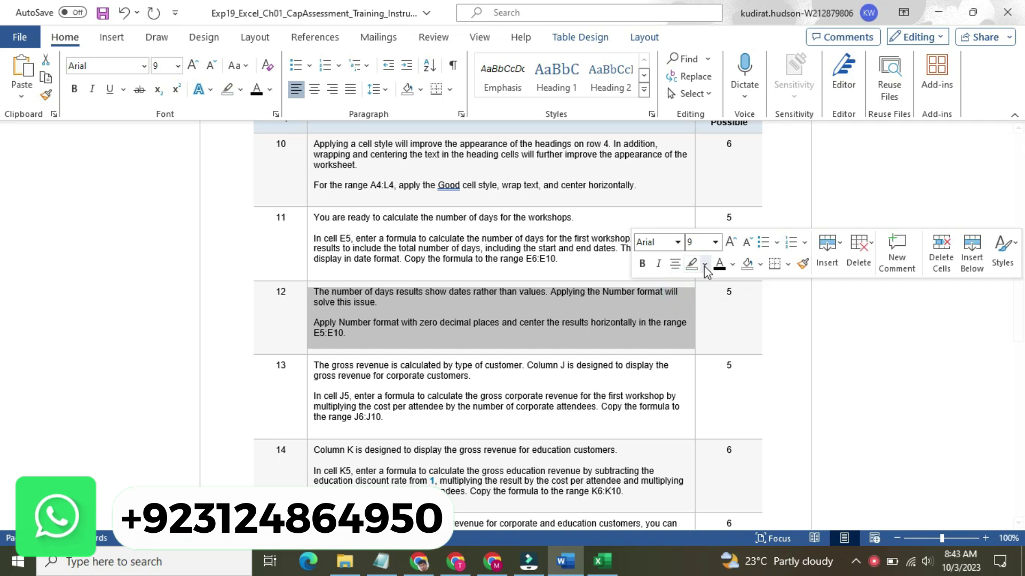
click(715, 244)
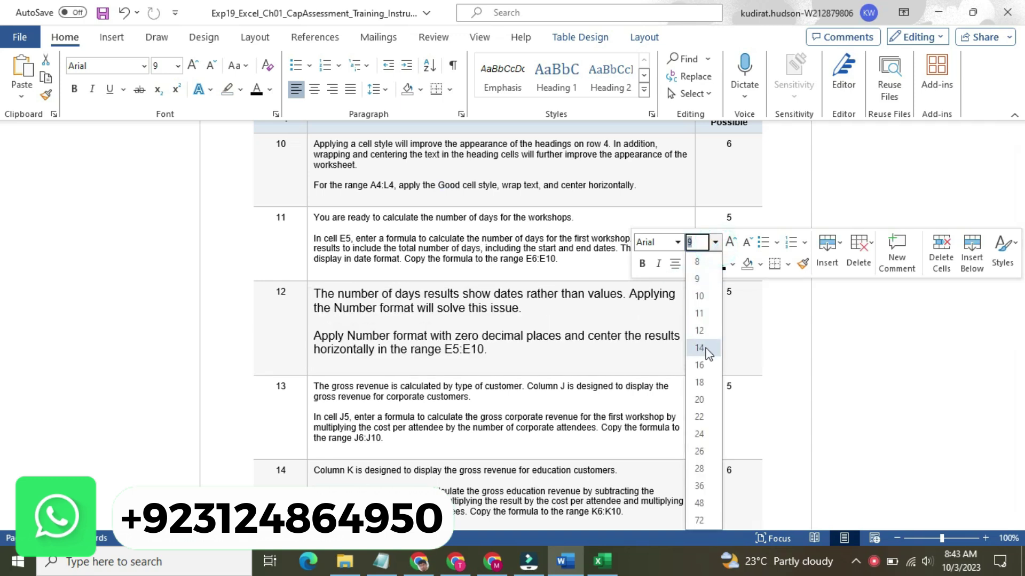
click(700, 365)
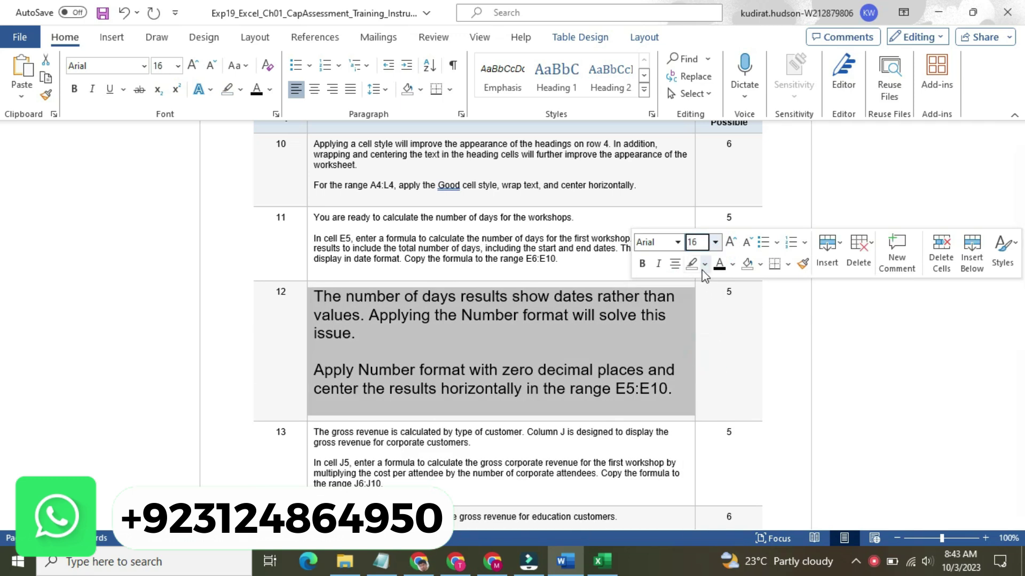
click(705, 265)
click(696, 287)
click(699, 283)
drag(1019, 298, 1019, 315)
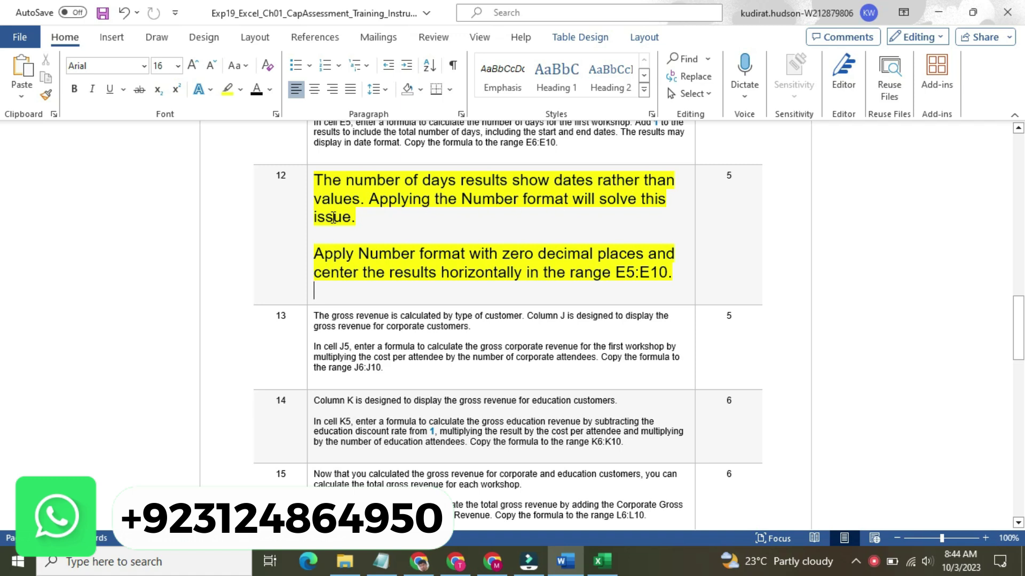
Highlight step 12's second paragraph, about applying Number format and centering E5:E10, in turquoise.
drag(318, 253, 646, 270)
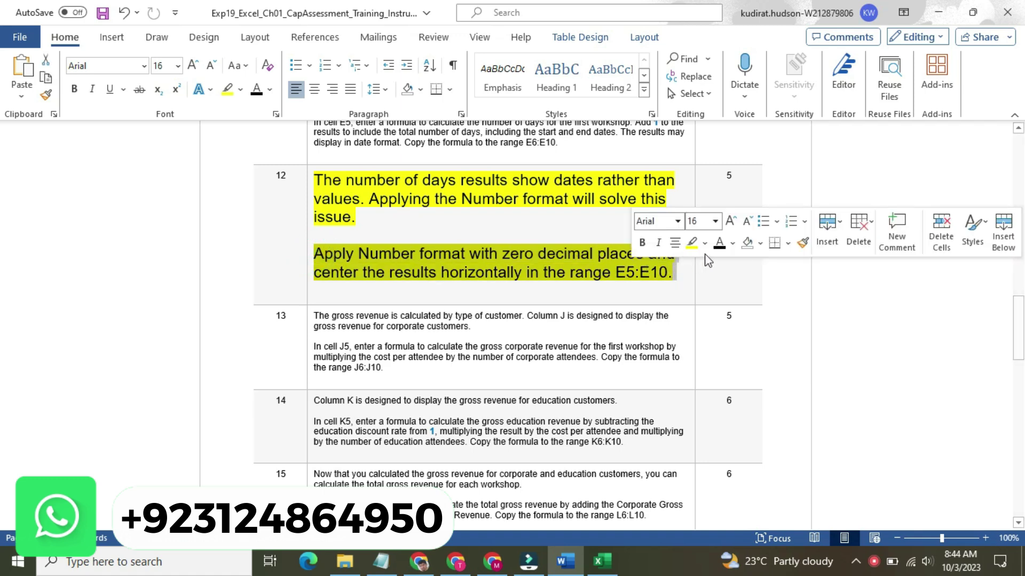
click(704, 244)
click(741, 264)
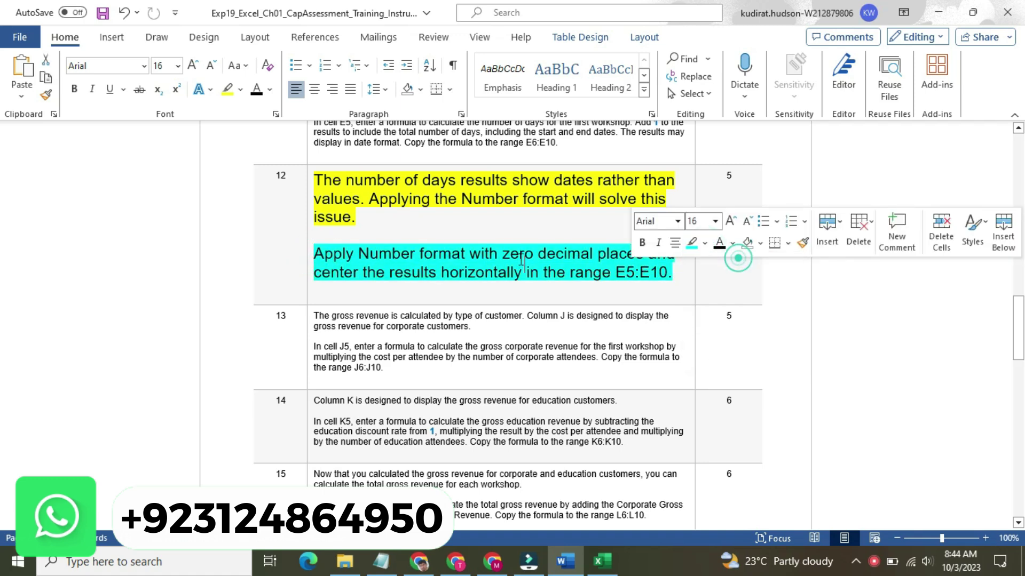
click(390, 253)
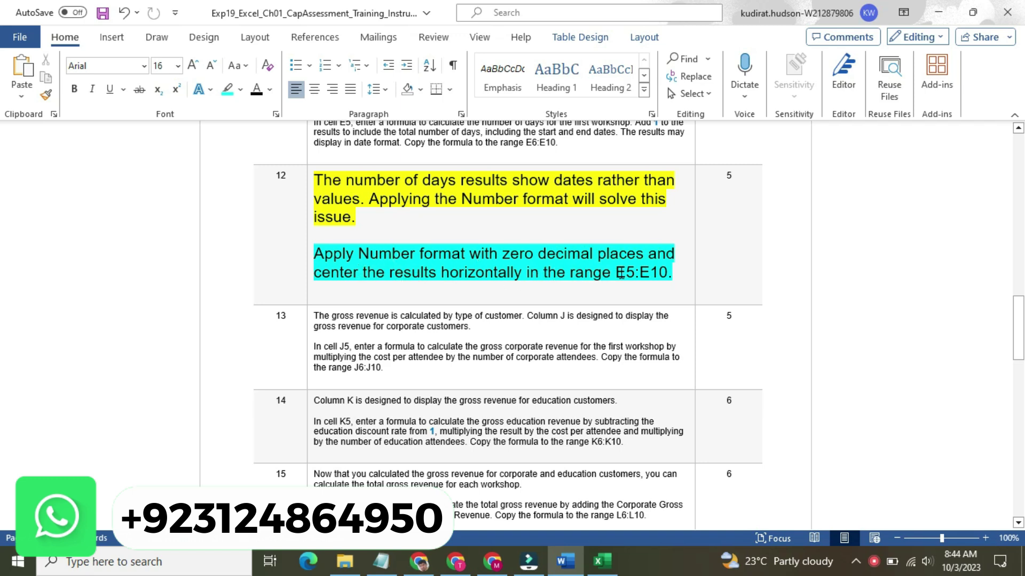
Copy the range reference E5:E10 from step 12, switch to Excel and select that range.
drag(618, 272, 658, 271)
key(ctrl+c)
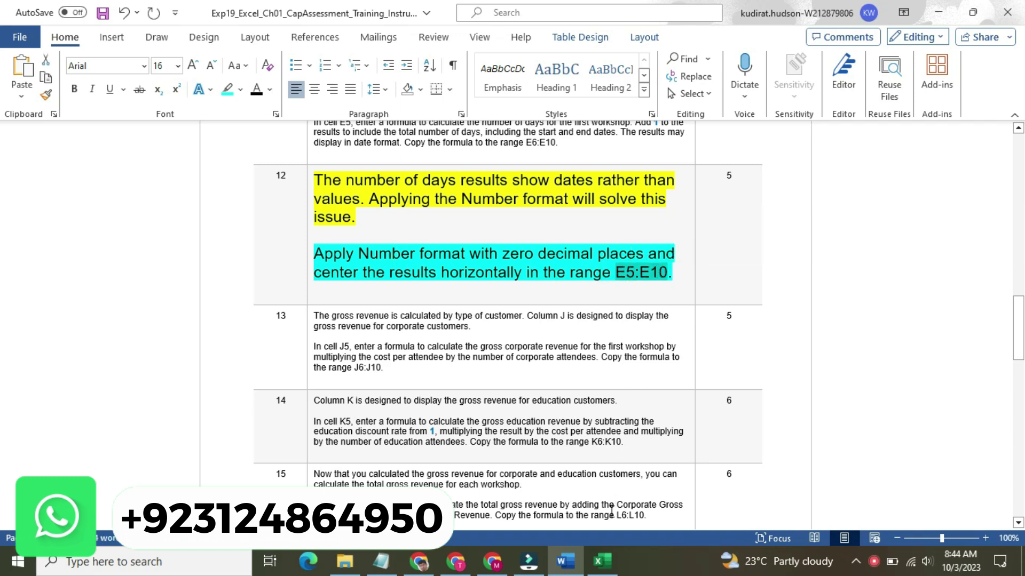
click(602, 561)
click(48, 142)
key(ctrl+v)
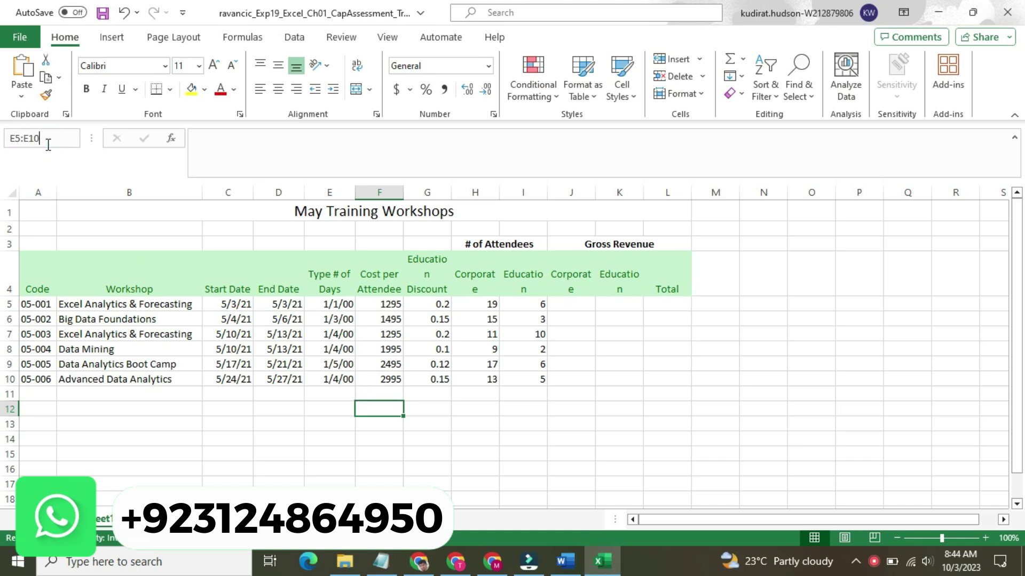
key(Return)
key(ctrl+v)
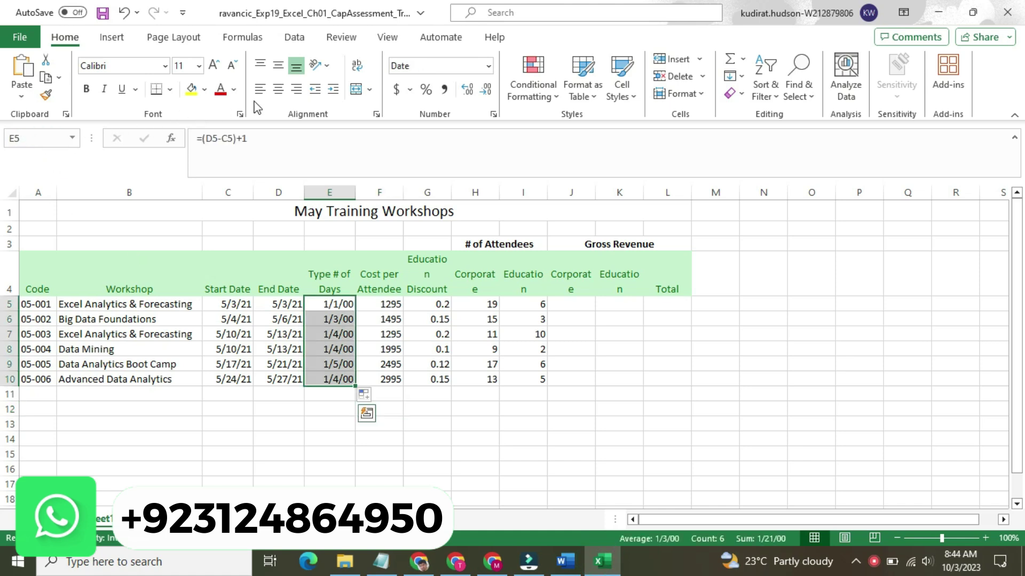
Apply the Number format with 0 decimal places to the range E5:E10 and center it horizontally.
click(493, 115)
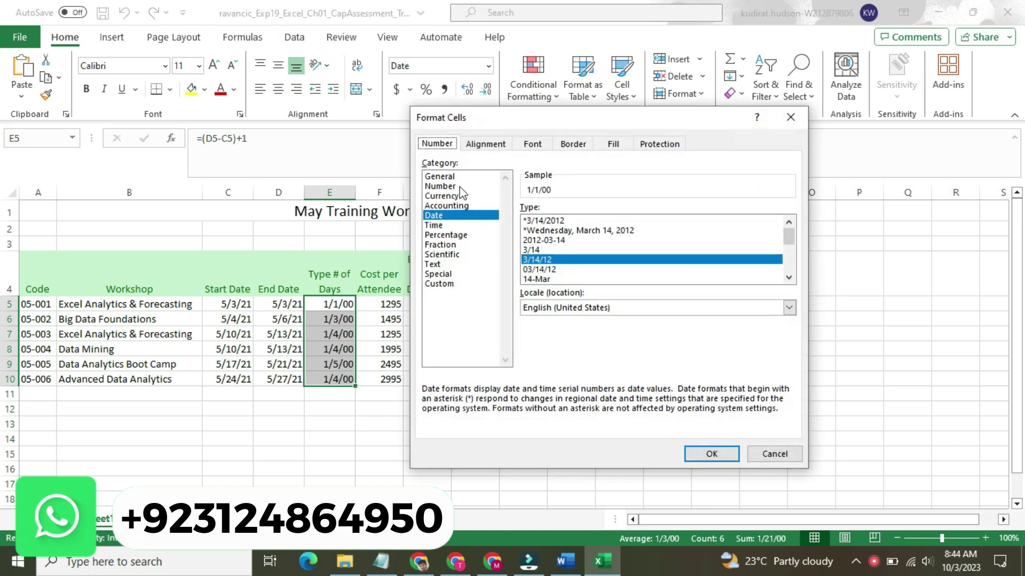
click(460, 187)
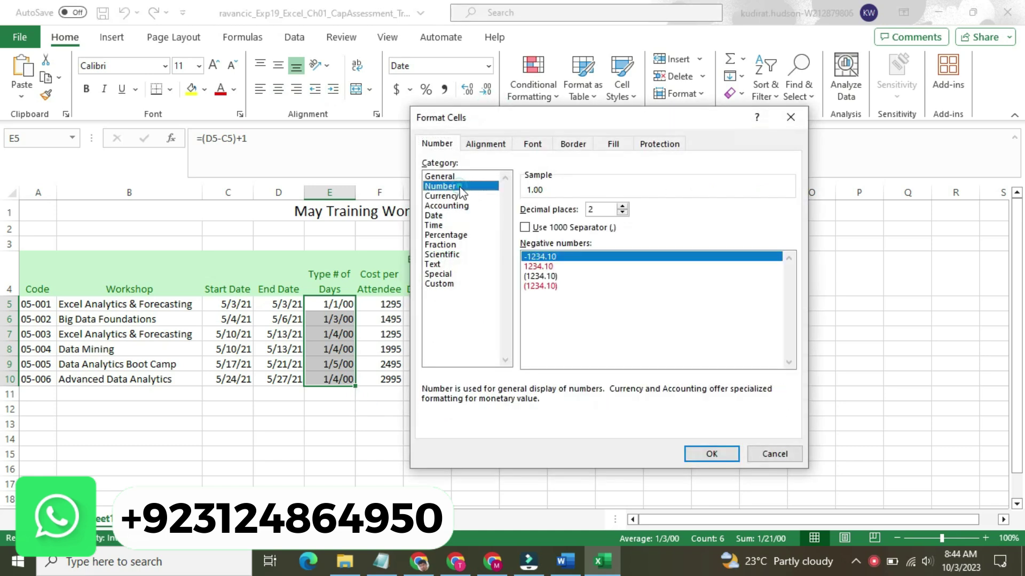
click(622, 214)
click(622, 214)
click(712, 455)
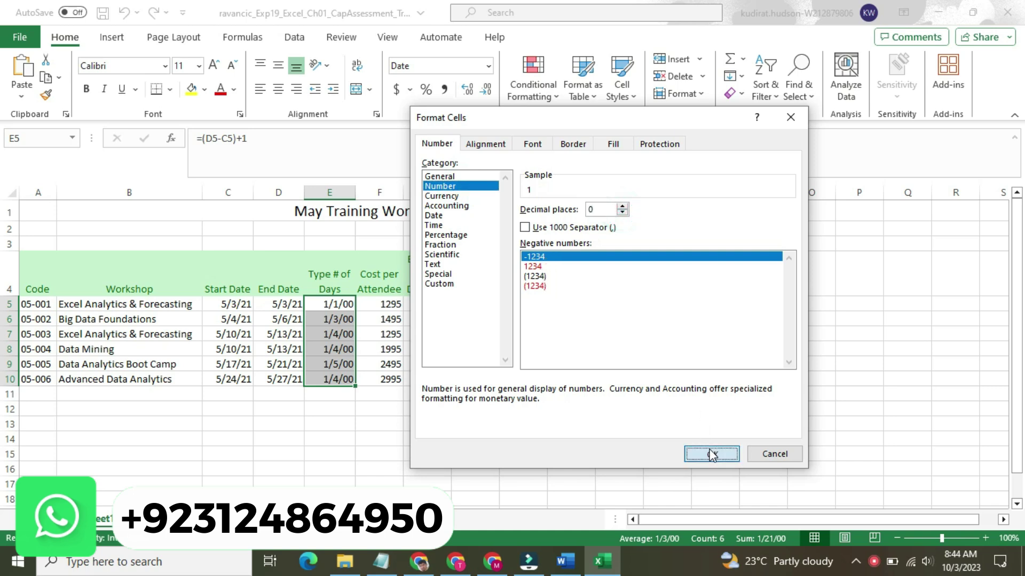
click(278, 91)
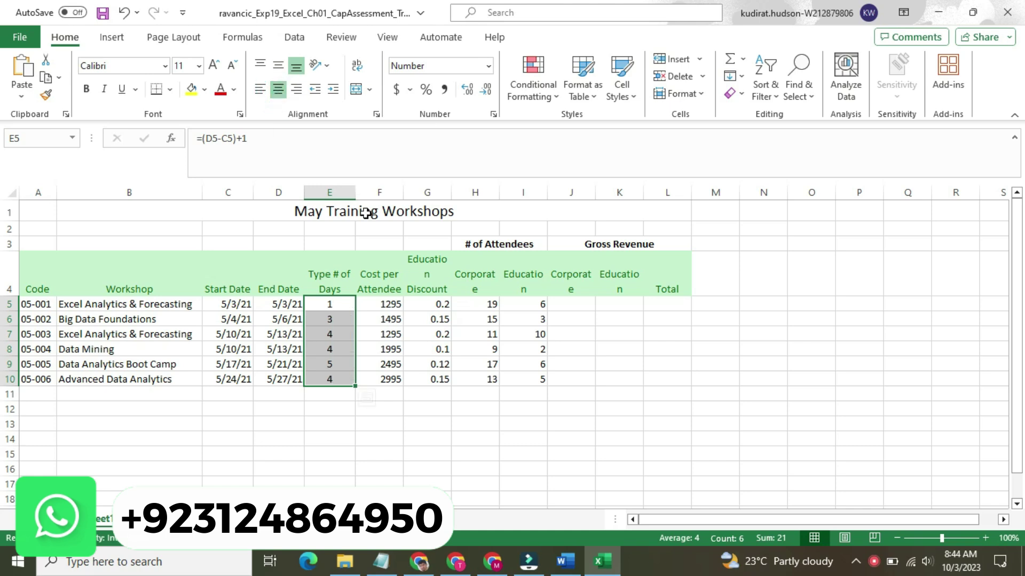
Switch to Word, reset the step 12 instructions to font size 9 and clear their highlighting.
click(565, 563)
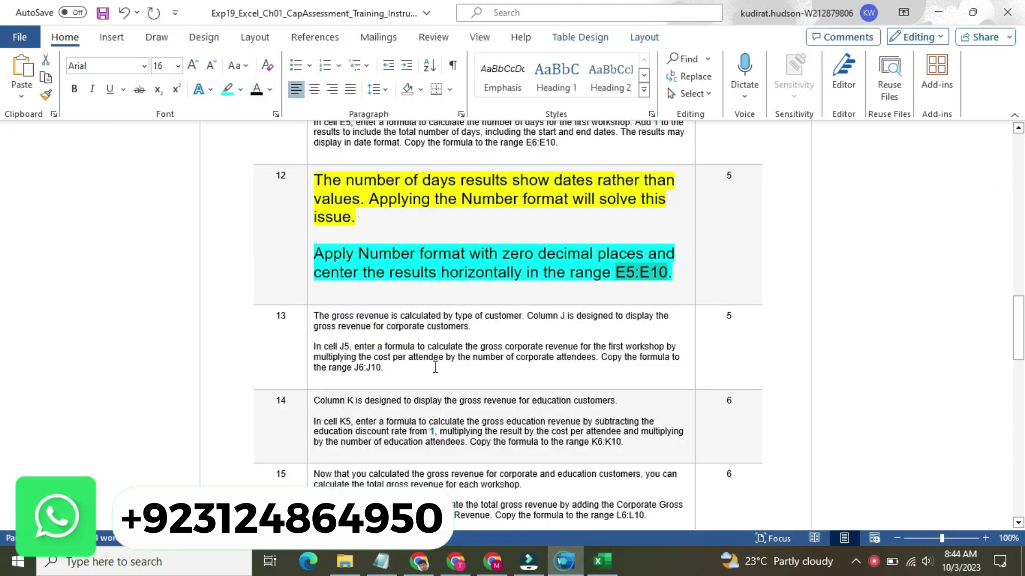
click(307, 217)
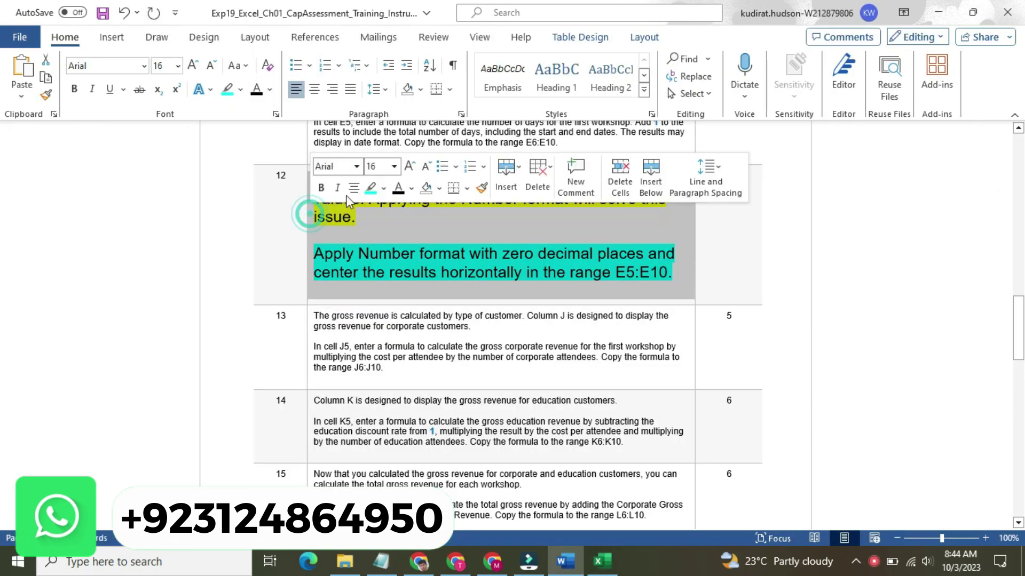
click(393, 167)
click(386, 200)
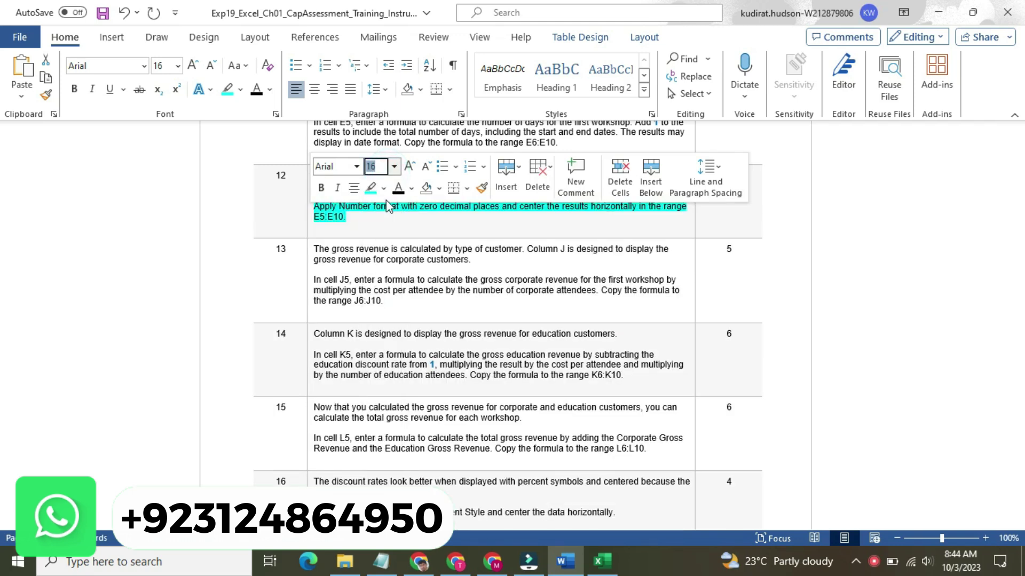
click(383, 188)
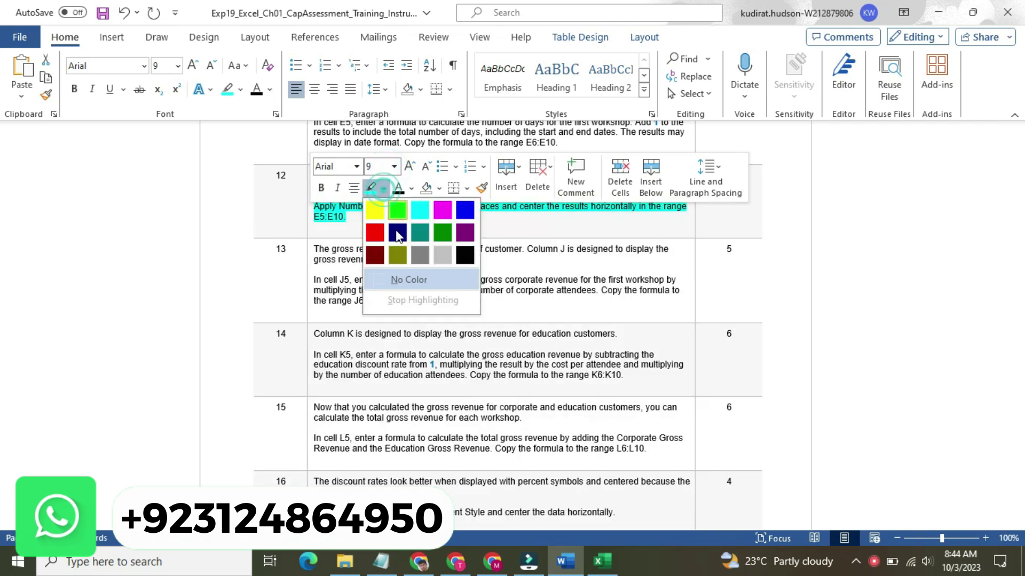
click(407, 279)
click(407, 279)
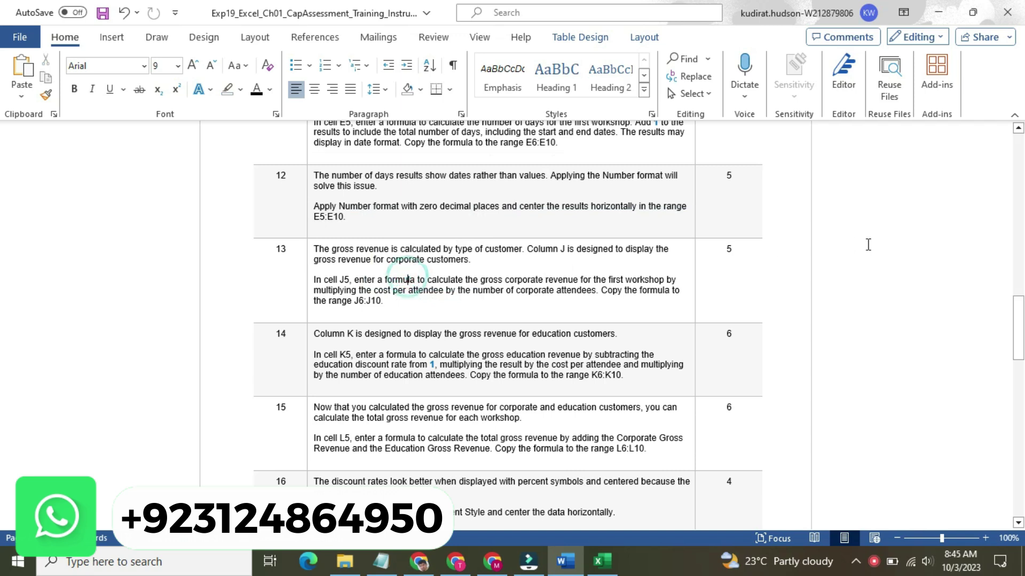
scroll(3, 333, down, 1)
scroll(2, 333, down, 20)
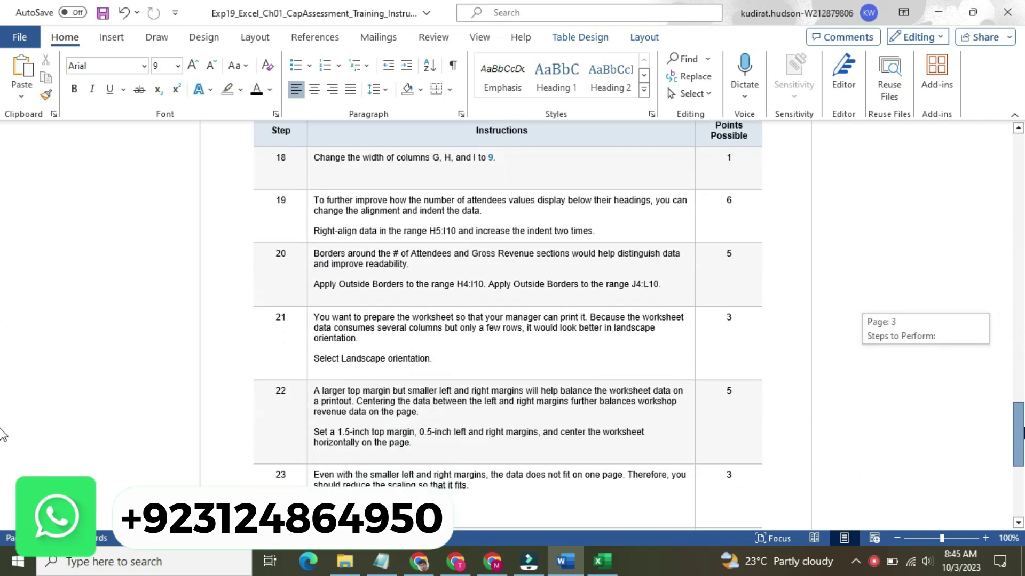
drag(1018, 483, 997, 140)
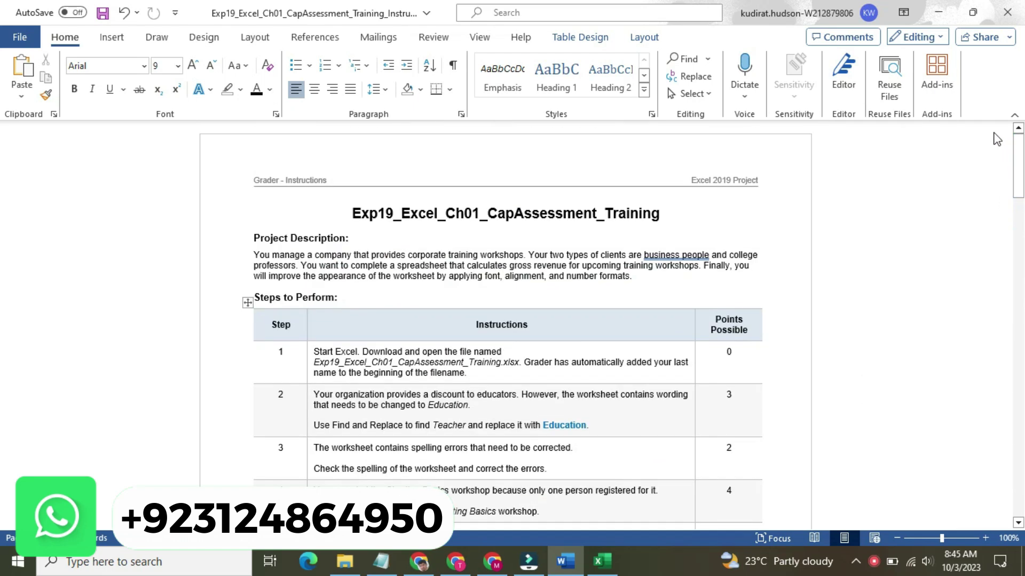